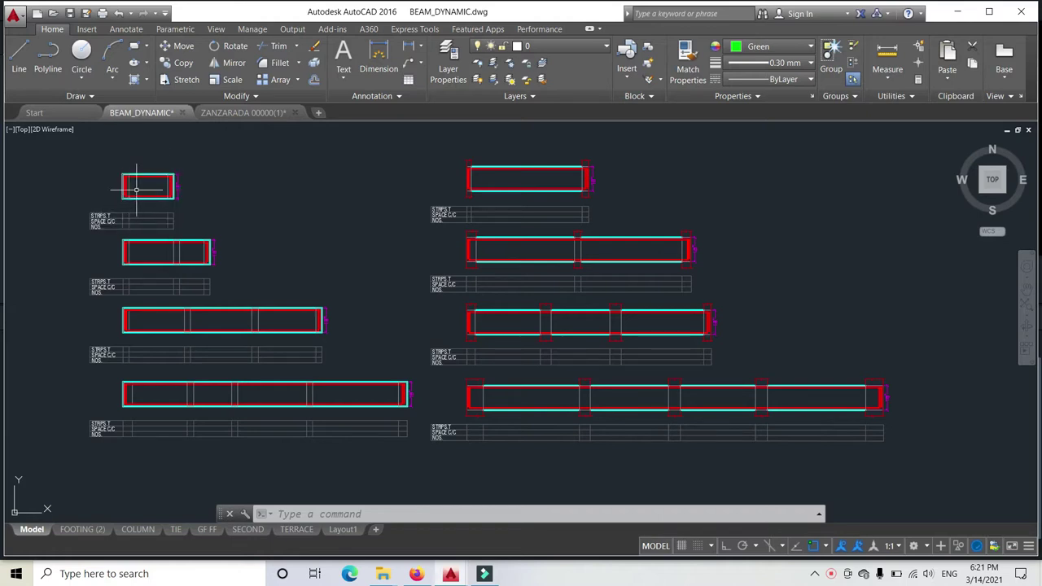
Step: Examine the structural layout at tie beam level, its columns C1 to C3, and the reinforcement detail of beams TB1 and TB8
click(122, 260)
scroll(210, 265, down, 2)
mouse_move(176, 263)
middle_down()
mouse_move(642, 257)
mouse_move(554, 286)
mouse_move(564, 287)
middle_up()
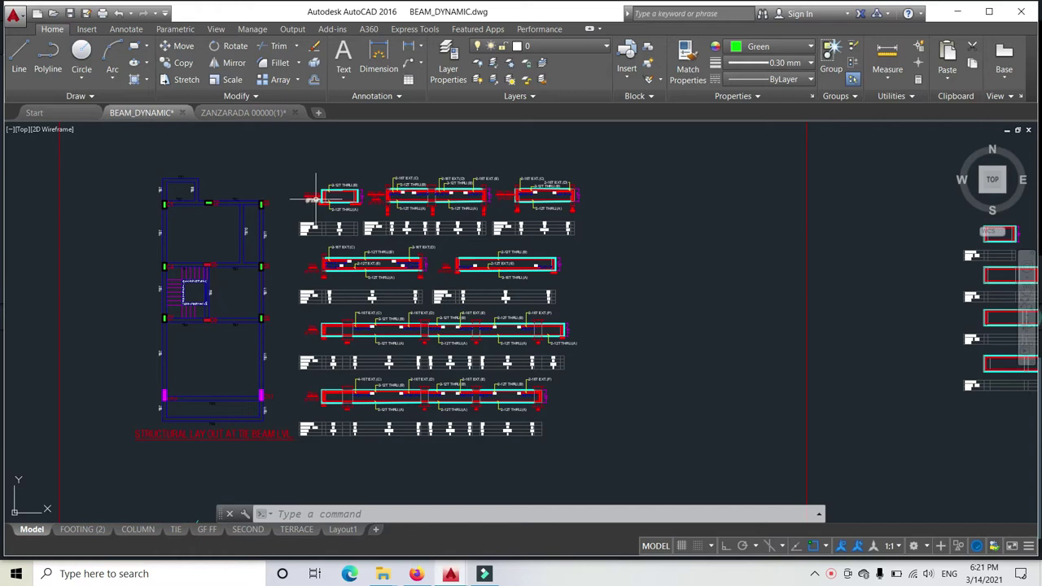
middle_drag(273, 195, 333, 220)
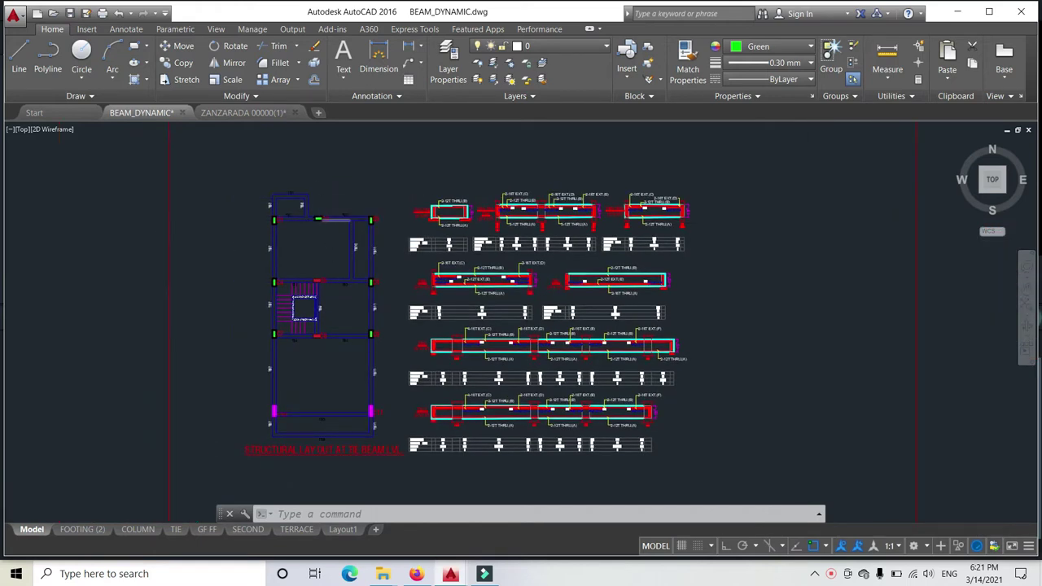
scroll(316, 223, up, 2)
scroll(317, 222, up, 2)
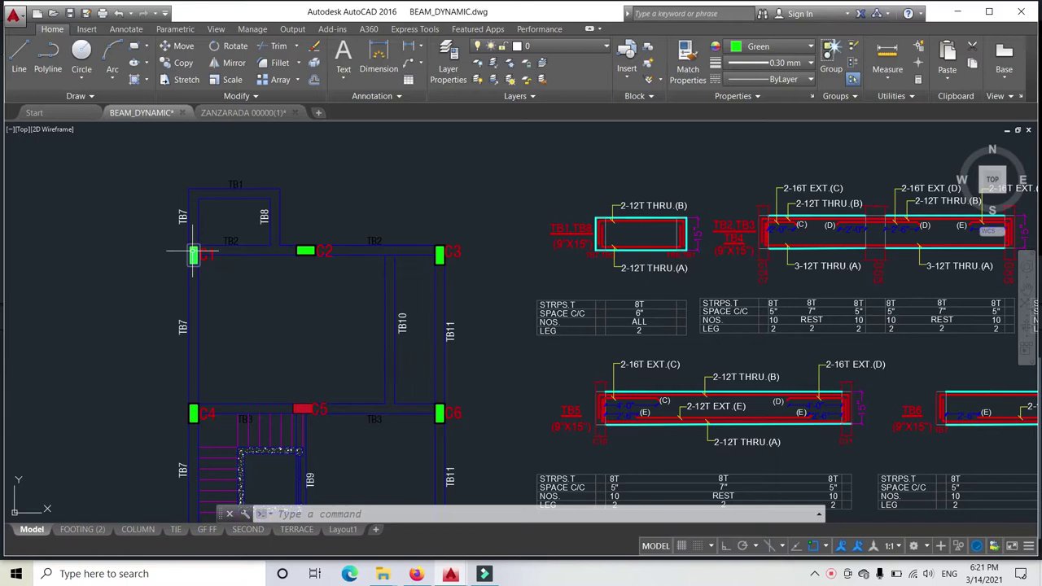
scroll(622, 232, up, 2)
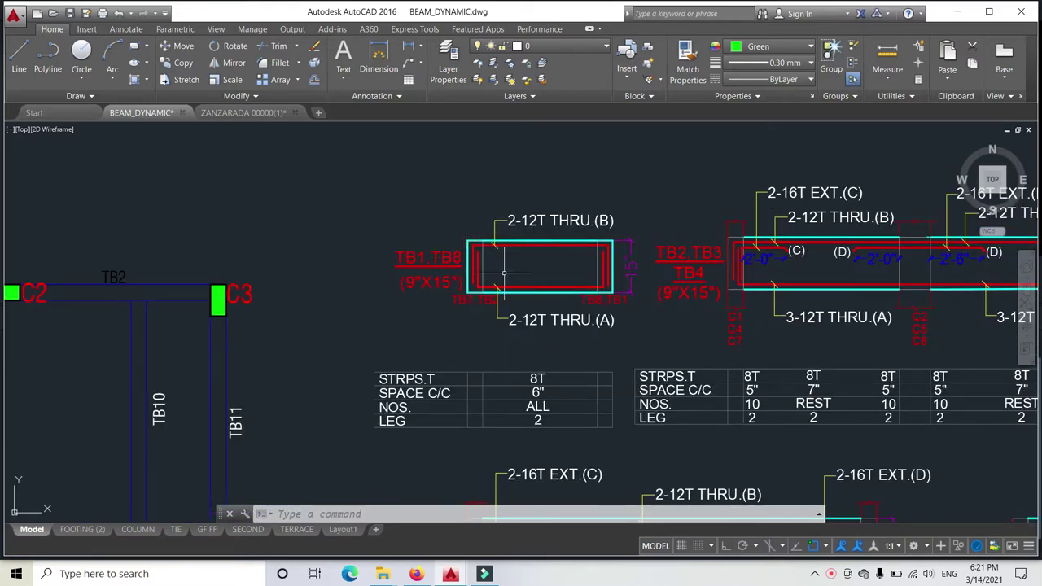
scroll(425, 247, down, 2)
middle_drag(58, 267, 120, 209)
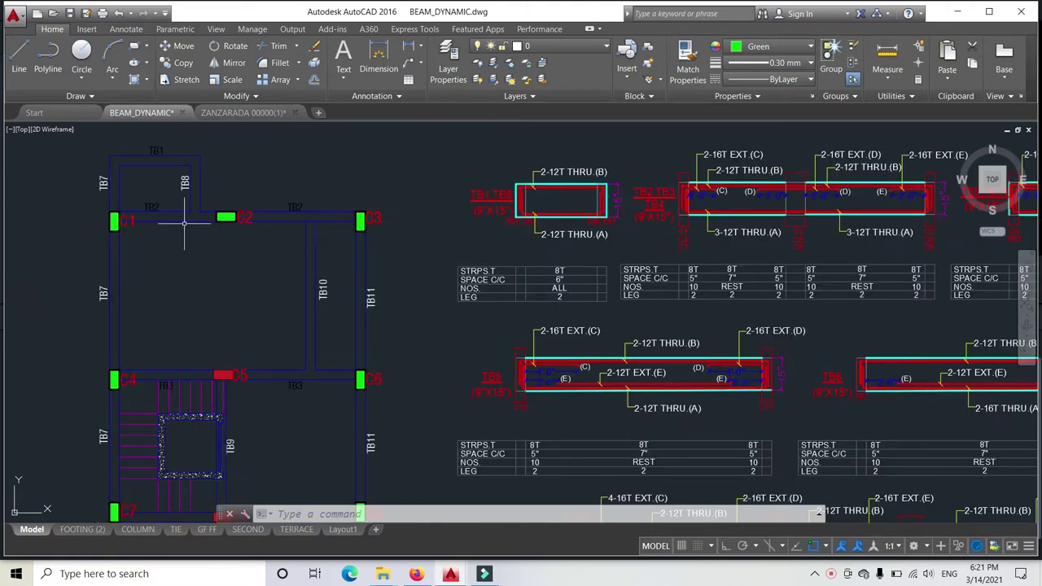
key(Escape)
key(Escape)
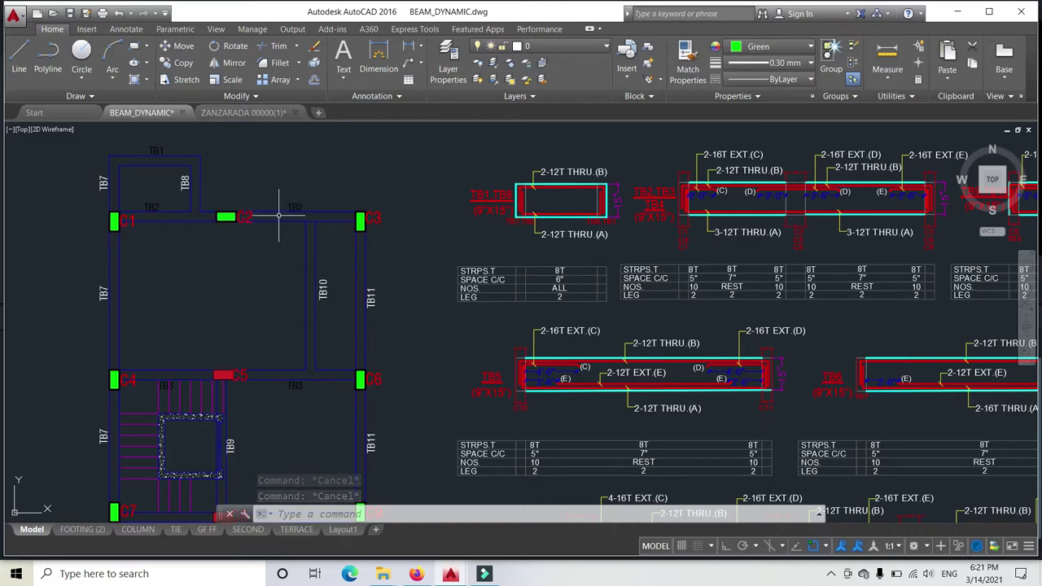
middle_drag(361, 221, 331, 220)
mouse_move(207, 218)
middle_down()
mouse_move(242, 225)
mouse_move(198, 265)
middle_up()
key(Escape)
key(Escape)
key(Escape)
middle_drag(167, 204, 186, 258)
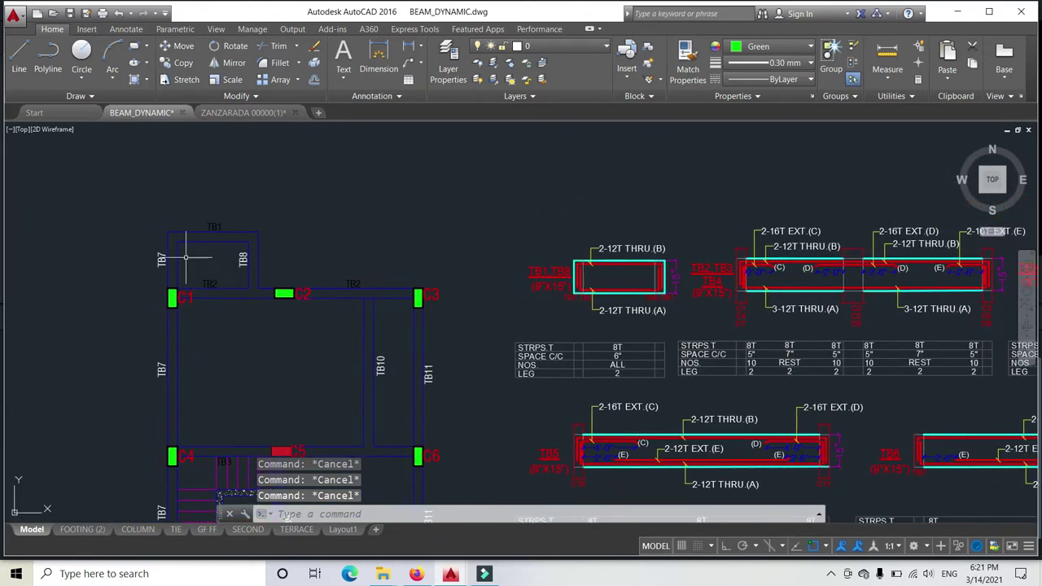
Step: Measure beam TB1 and the clear TB2 spans between columns C1, C2 and C3 using temporary DIM previews
scroll(186, 237, up, 2)
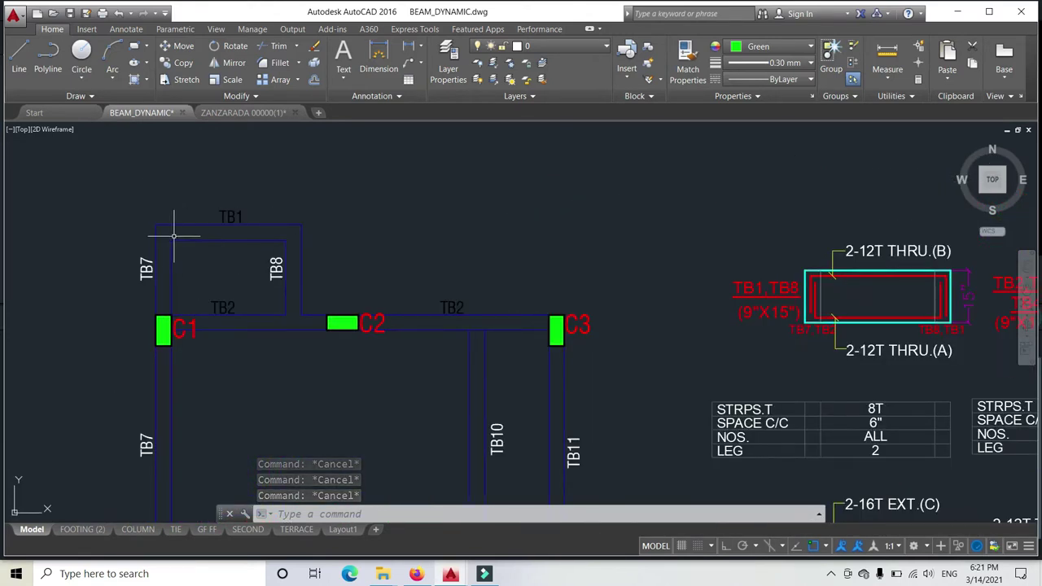
text(DIM)
key(Return)
click(155, 225)
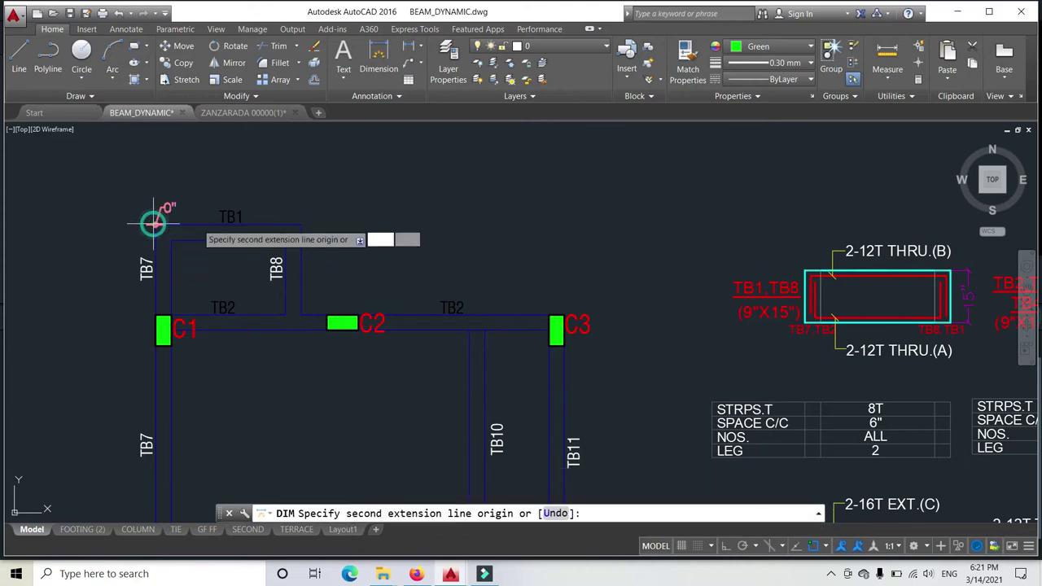
key(Escape)
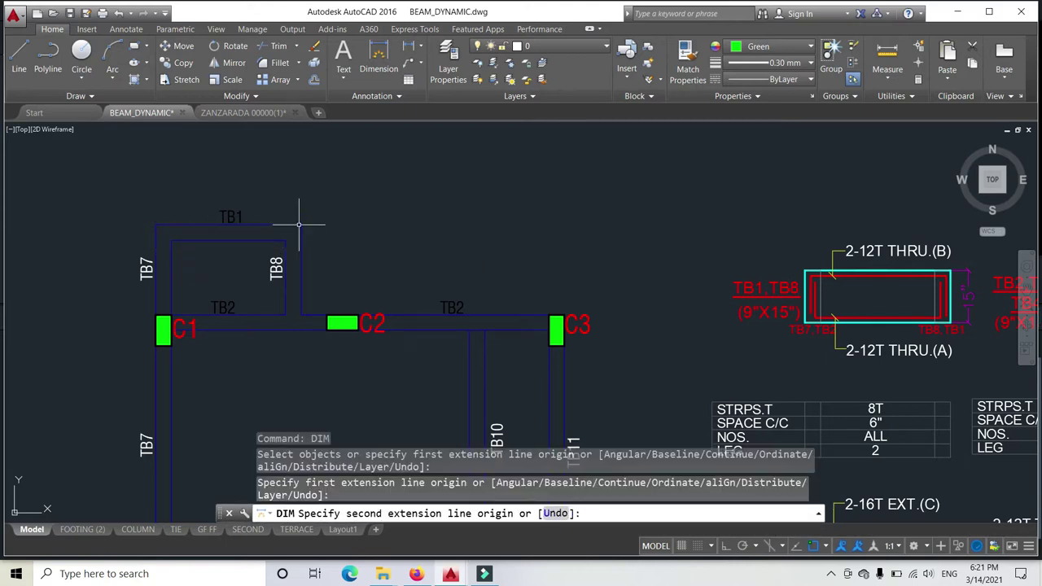
click(171, 315)
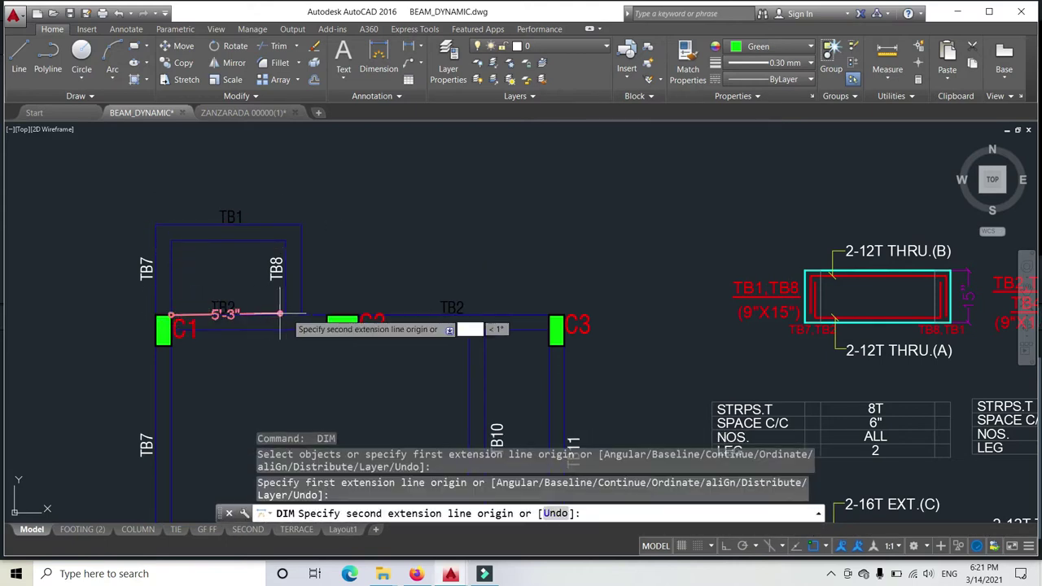
click(328, 316)
key(Escape)
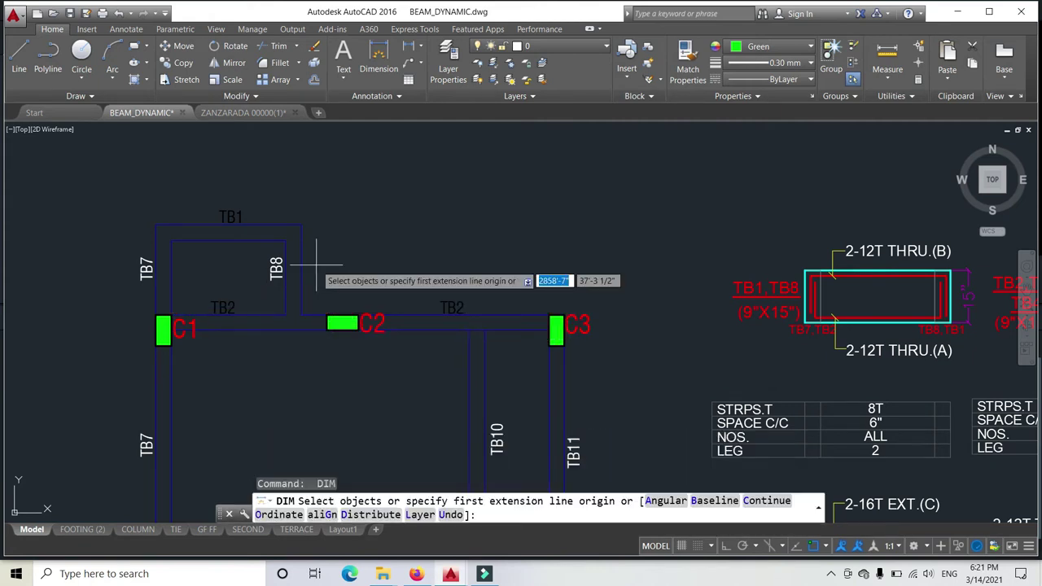
click(361, 317)
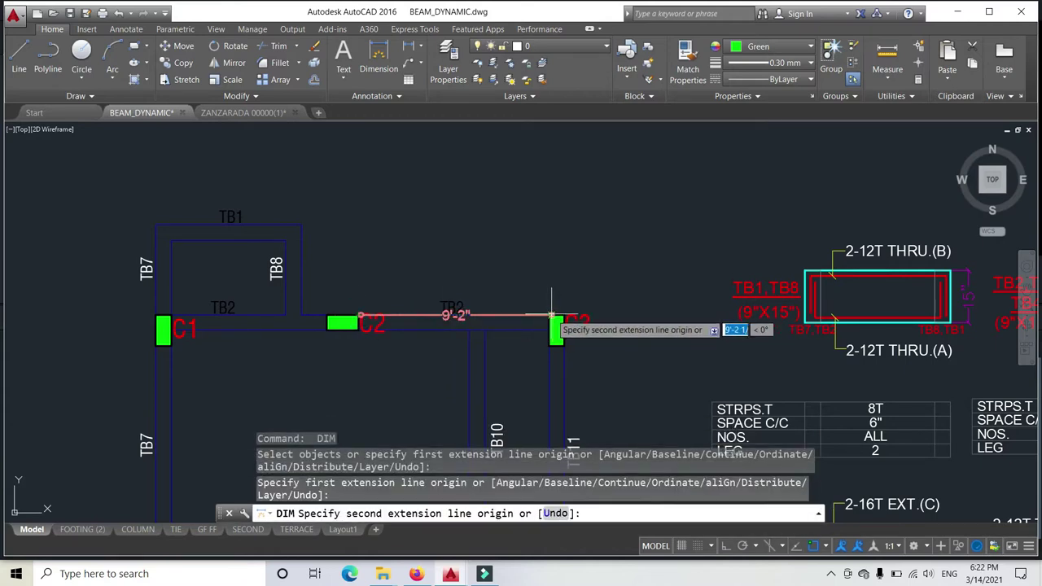
key(Escape)
key(Escape)
Step: Examine the blank dynamic beam blocks and their stirrup tables outside the red drawing border
scroll(556, 315, down, 4)
middle_drag(673, 349, 429, 278)
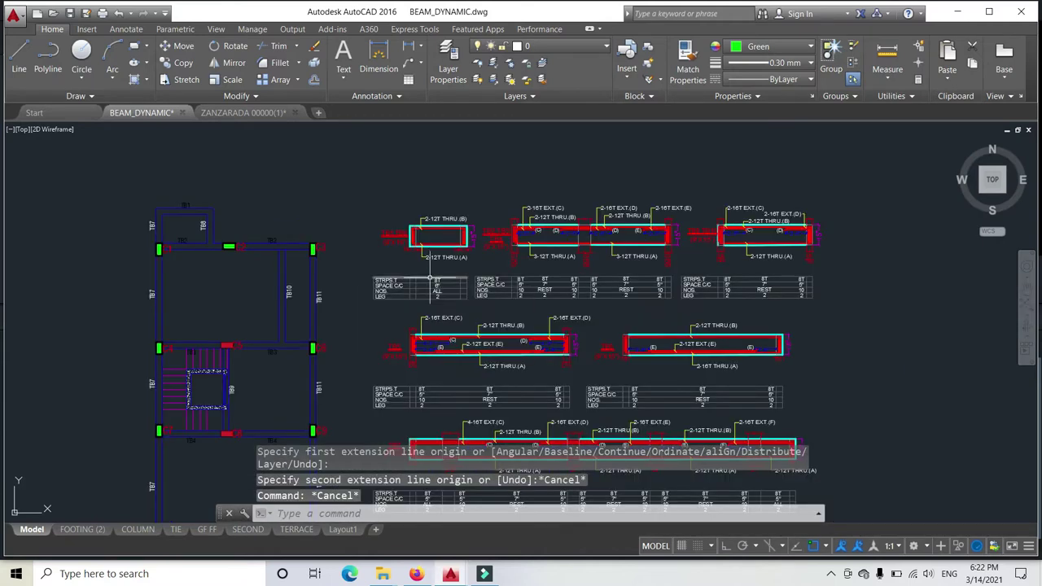
key(Escape)
middle_drag(463, 254, 447, 261)
middle_drag(633, 253, 530, 244)
middle_drag(661, 249, 416, 247)
middle_drag(669, 251, 342, 249)
middle_drag(783, 257, 555, 246)
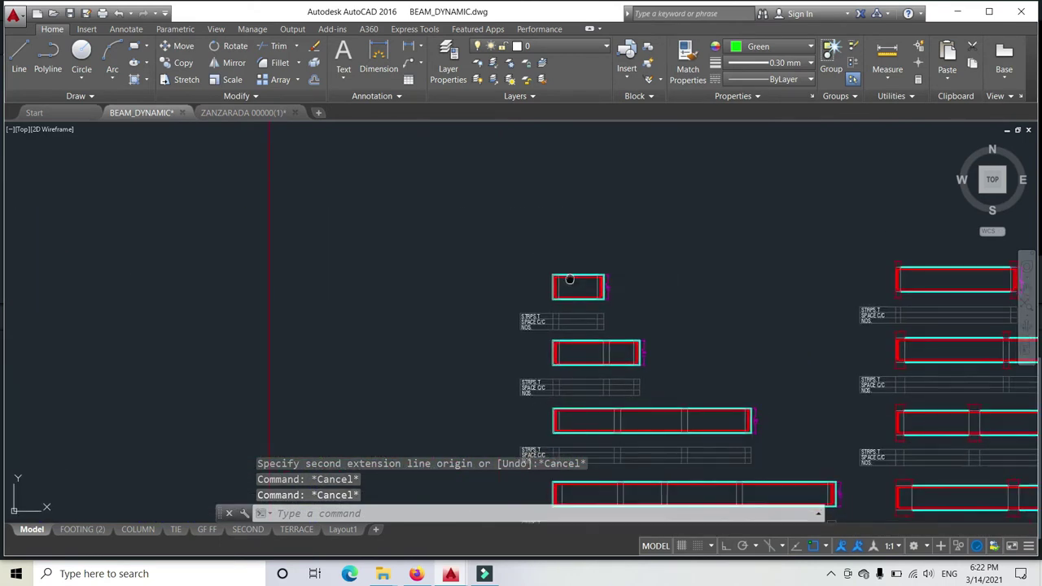
middle_drag(576, 285, 523, 228)
scroll(523, 231, up, 2)
scroll(523, 230, up, 2)
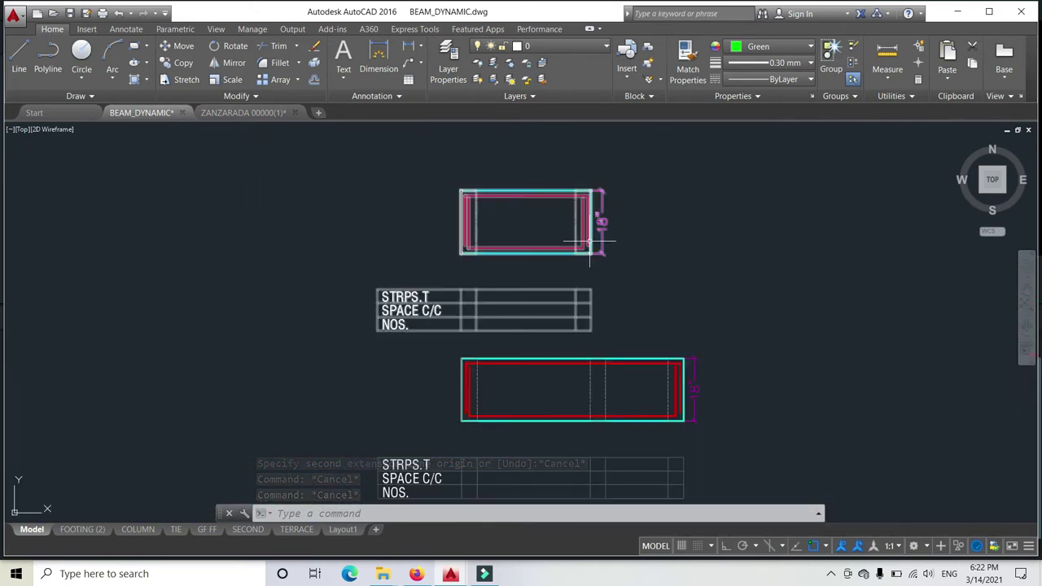
scroll(520, 250, down, 5)
middle_drag(490, 246, 545, 244)
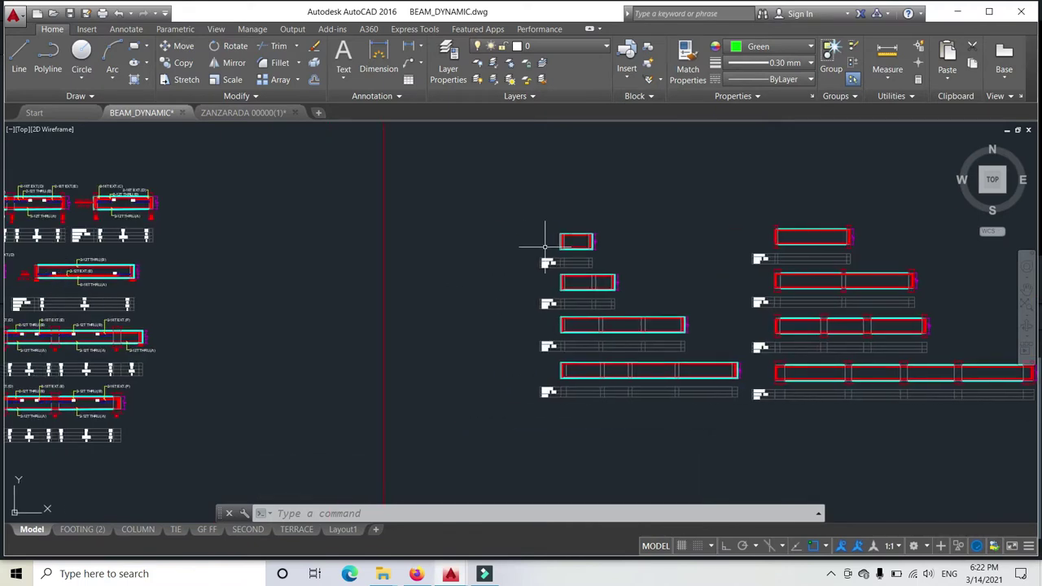
Step: Examine the TB1, TB8 beam detail beside the layout, including its size label, end supports and stirrup table
middle_drag(441, 270, 675, 257)
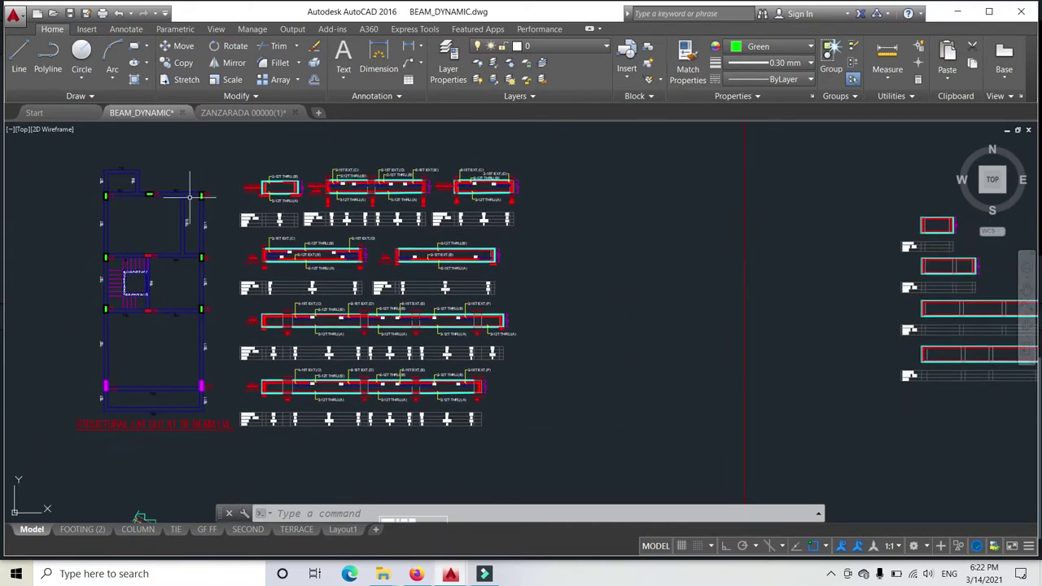
middle_drag(189, 197, 338, 256)
key(Escape)
key(Escape)
scroll(300, 242, up, 2)
scroll(244, 256, up, 2)
middle_drag(639, 240, 568, 242)
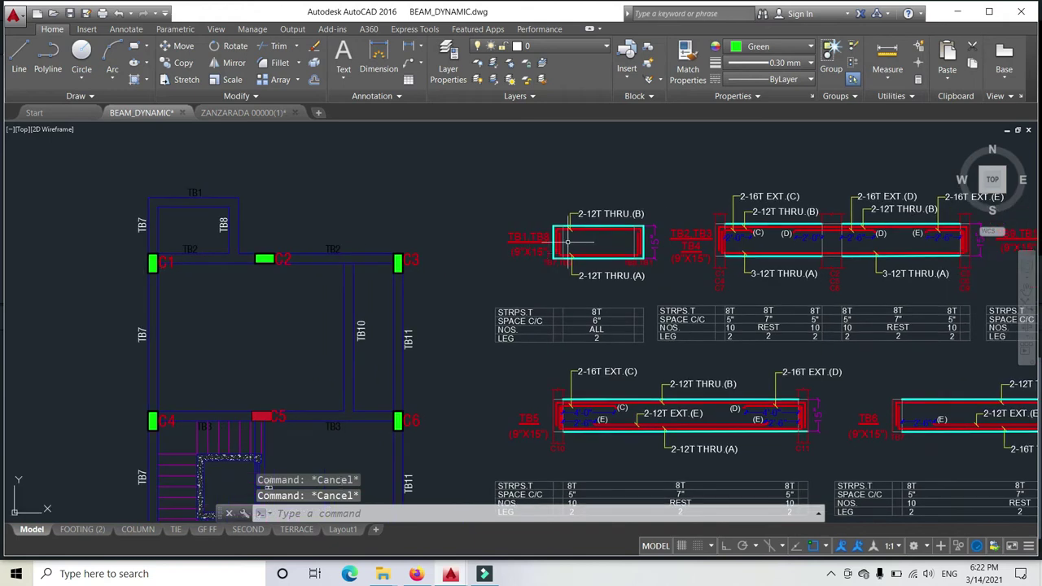
scroll(568, 240, up, 2)
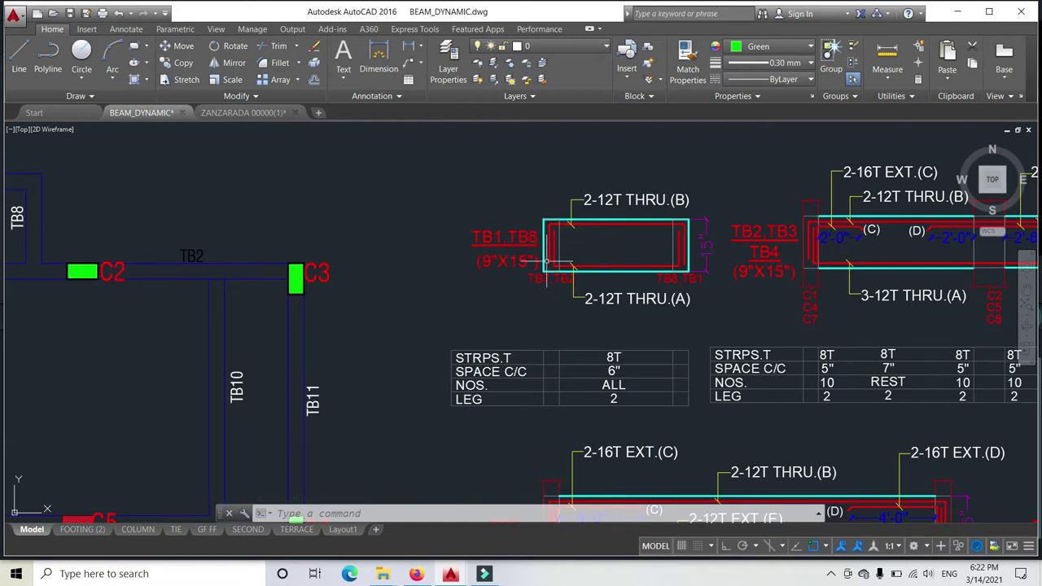
mouse_move(642, 240)
middle_down()
mouse_move(444, 250)
mouse_move(643, 229)
middle_up()
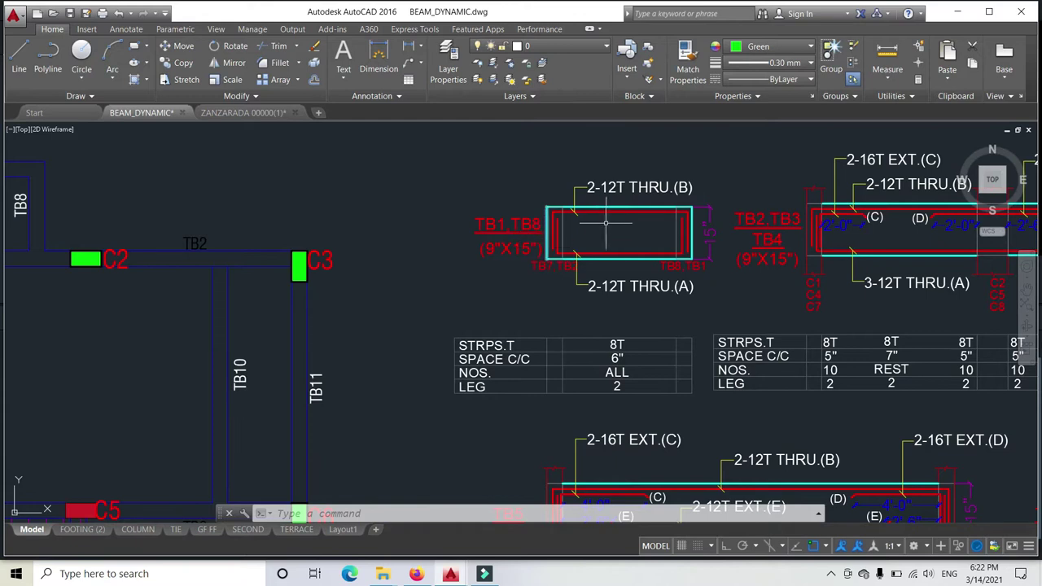
key(Escape)
key(Escape)
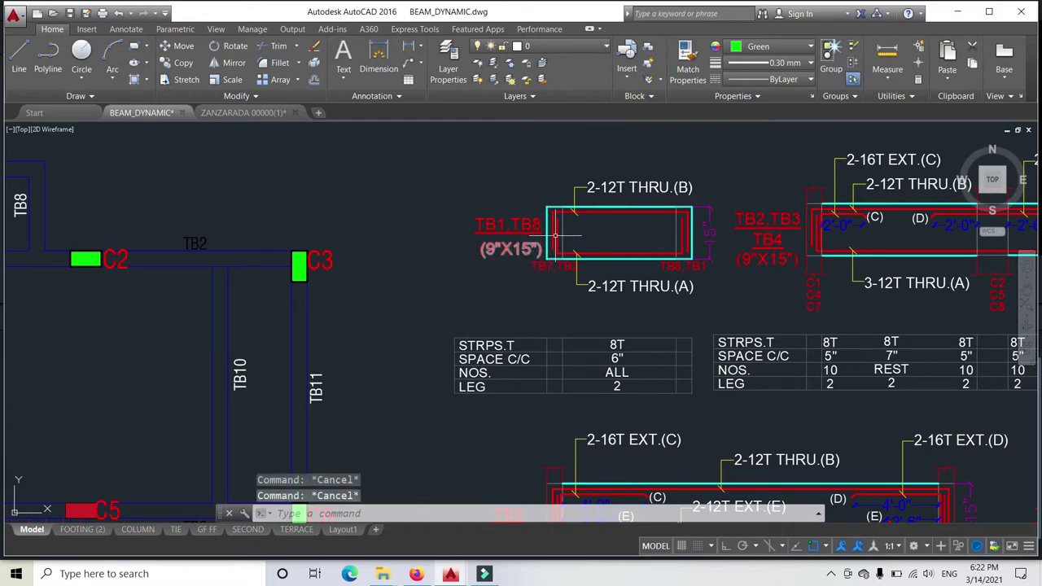
key(Escape)
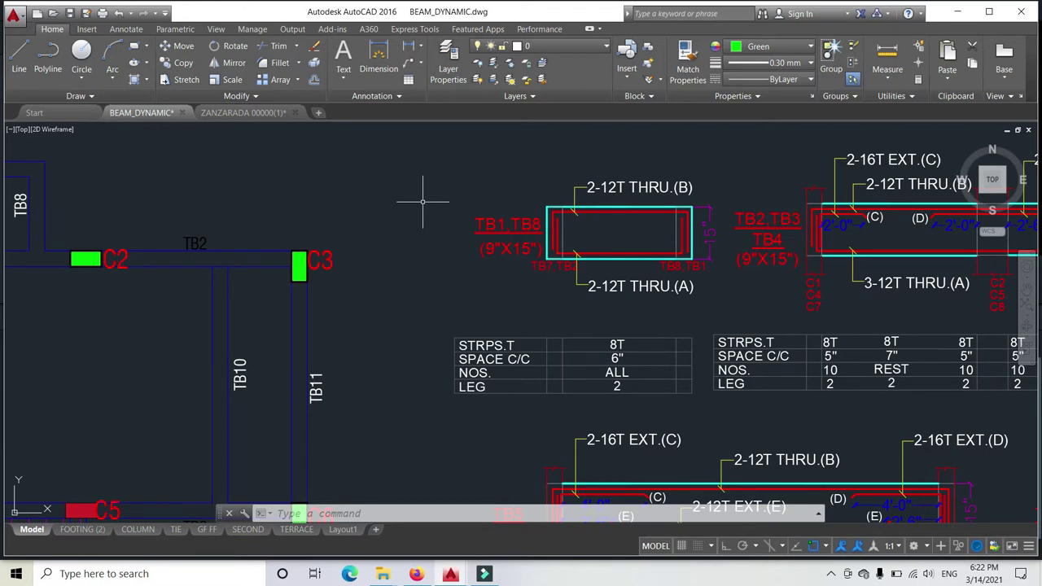
Step: Inspect the smallest single-span block in the set of blank dynamic beam templates
middle_drag(530, 281, 396, 269)
scroll(690, 268, down, 2)
middle_drag(670, 267, 456, 263)
middle_drag(828, 253, 493, 242)
middle_drag(883, 248, 488, 237)
middle_drag(960, 242, 601, 246)
middle_drag(738, 297, 378, 224)
middle_drag(527, 264, 507, 235)
scroll(442, 186, up, 3)
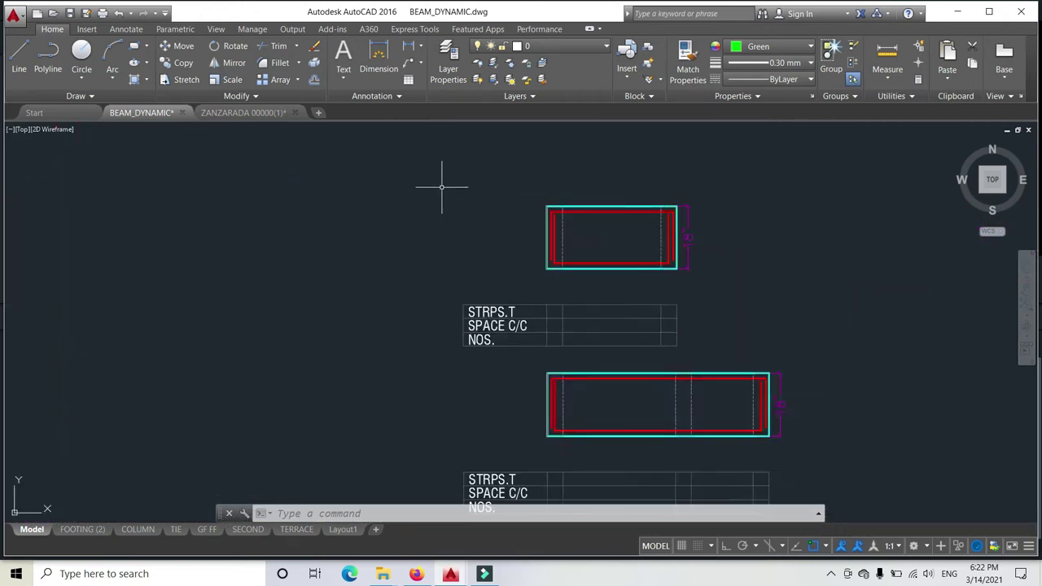
key(Escape)
key(Escape)
click(366, 160)
middle_drag(881, 447, 784, 395)
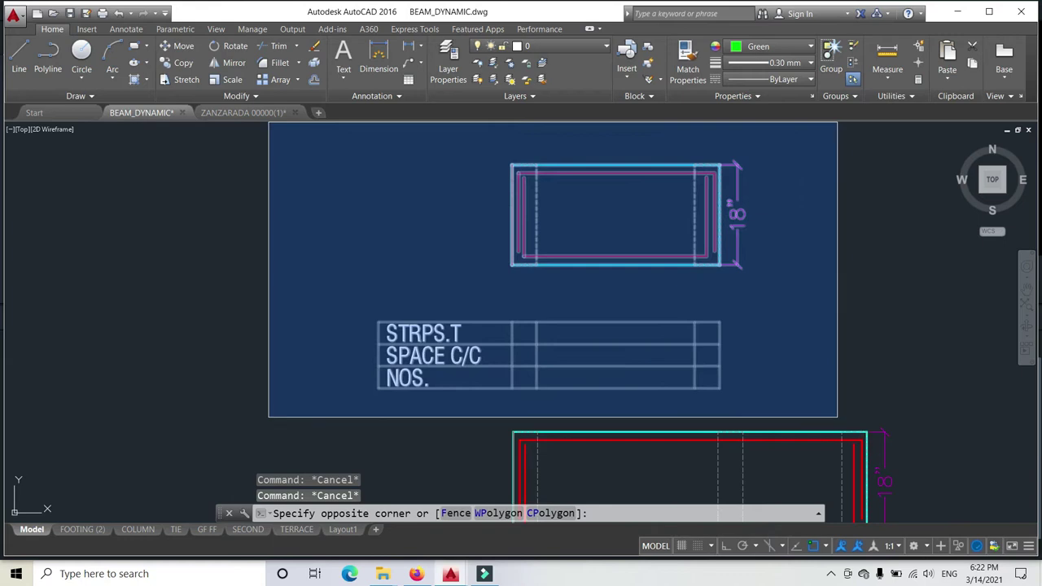
key(Escape)
Step: Lengthen the smallest single-span beam block by stretching its left and right span grips outward
click(598, 280)
scroll(530, 221, down, 2)
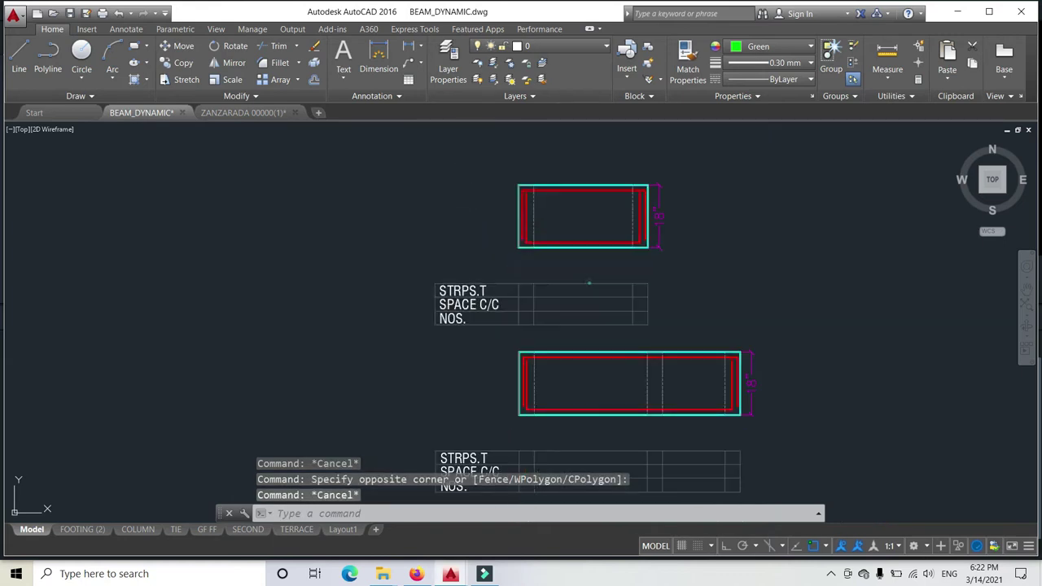
key(Escape)
middle_drag(541, 224, 551, 284)
scroll(553, 277, up, 4)
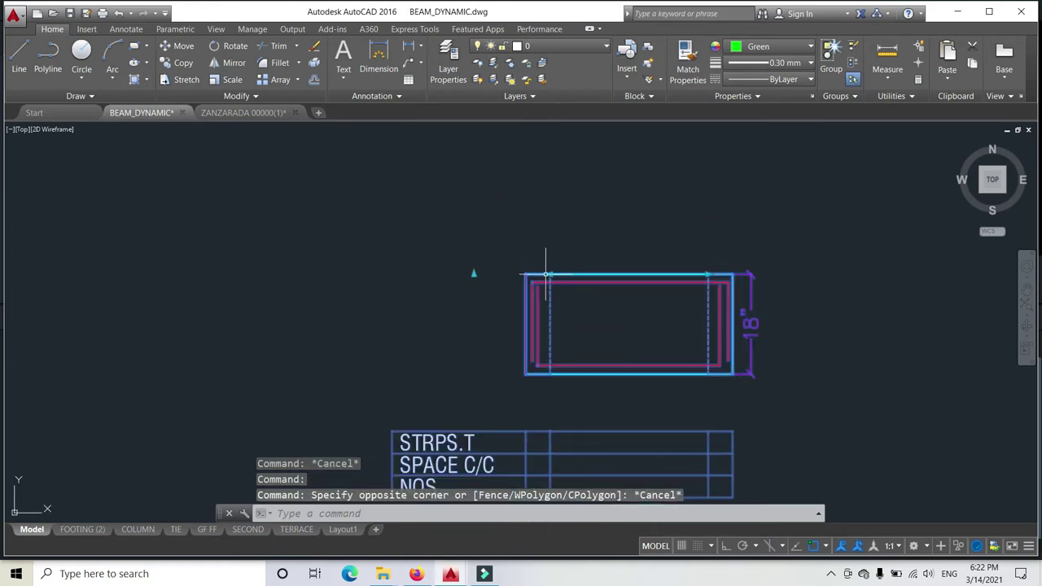
click(553, 275)
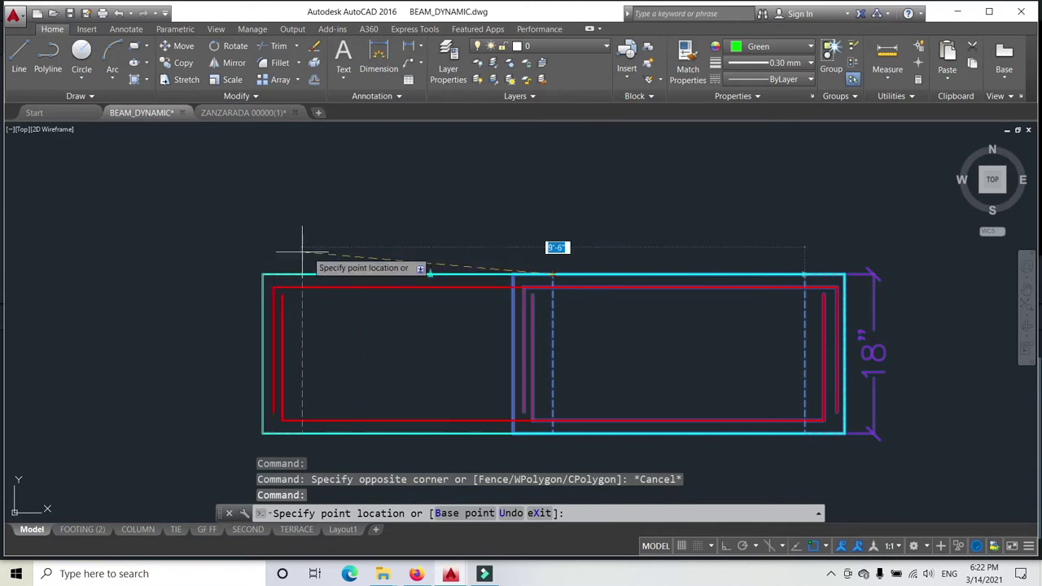
scroll(573, 285, down, 3)
middle_drag(664, 267, 491, 253)
scroll(493, 255, up, 4)
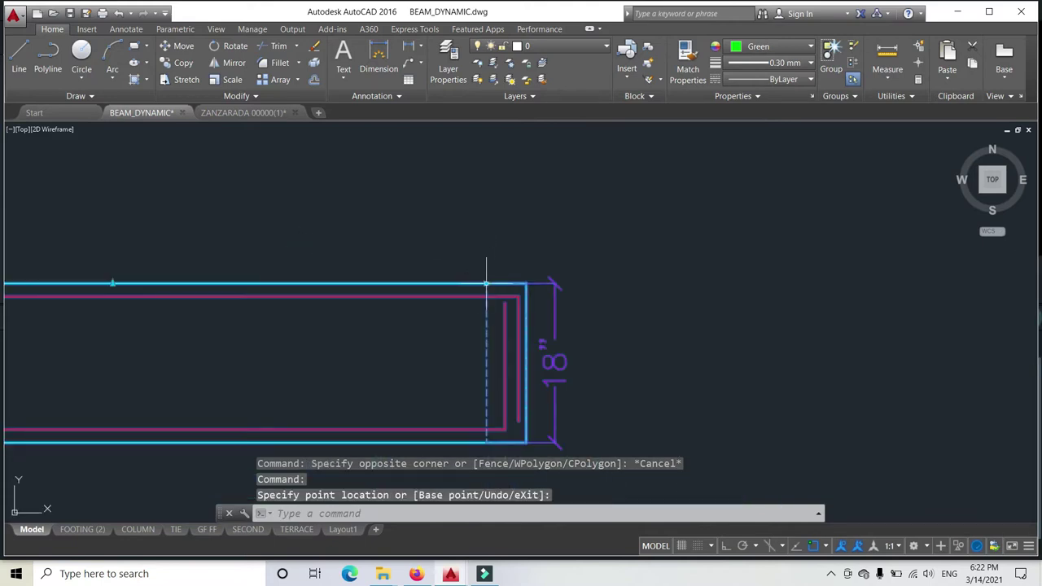
click(486, 284)
click(777, 270)
scroll(652, 299, down, 4)
middle_drag(651, 288, 657, 269)
key(Escape)
scroll(660, 272, up, 2)
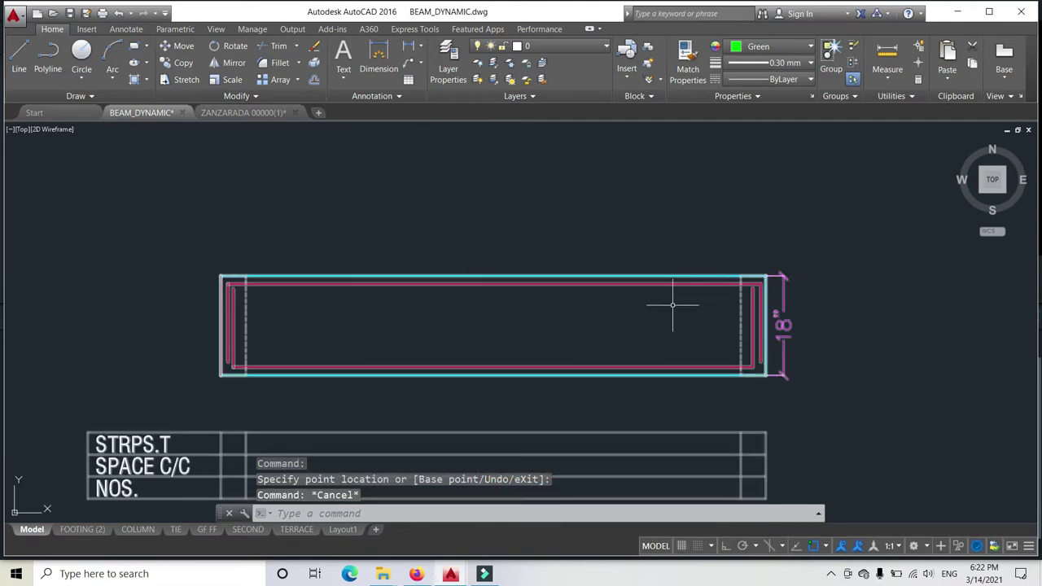
Step: Try a value of 24 for the depth grip of the lengthened beam block
click(623, 252)
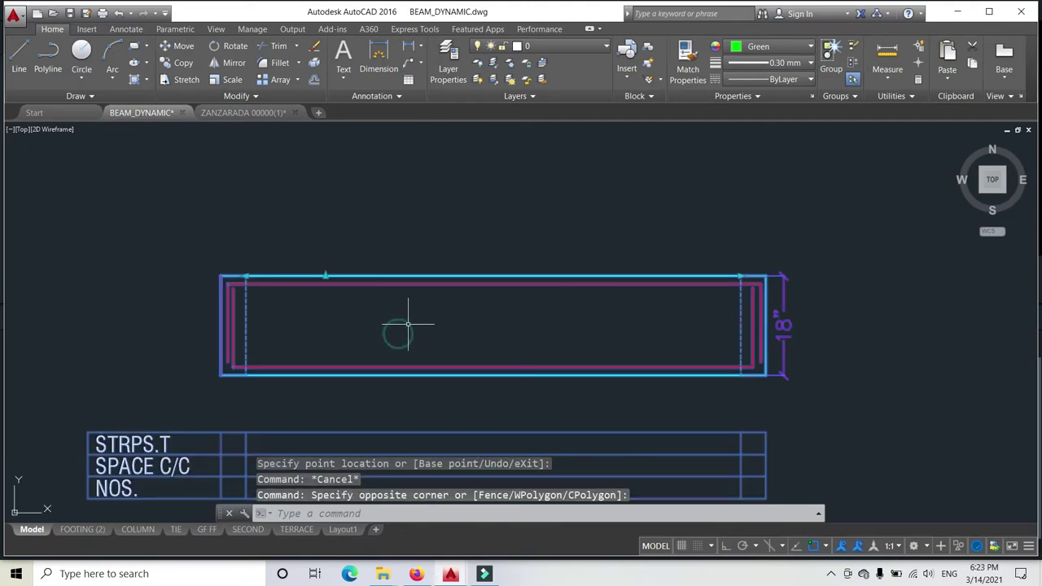
click(325, 276)
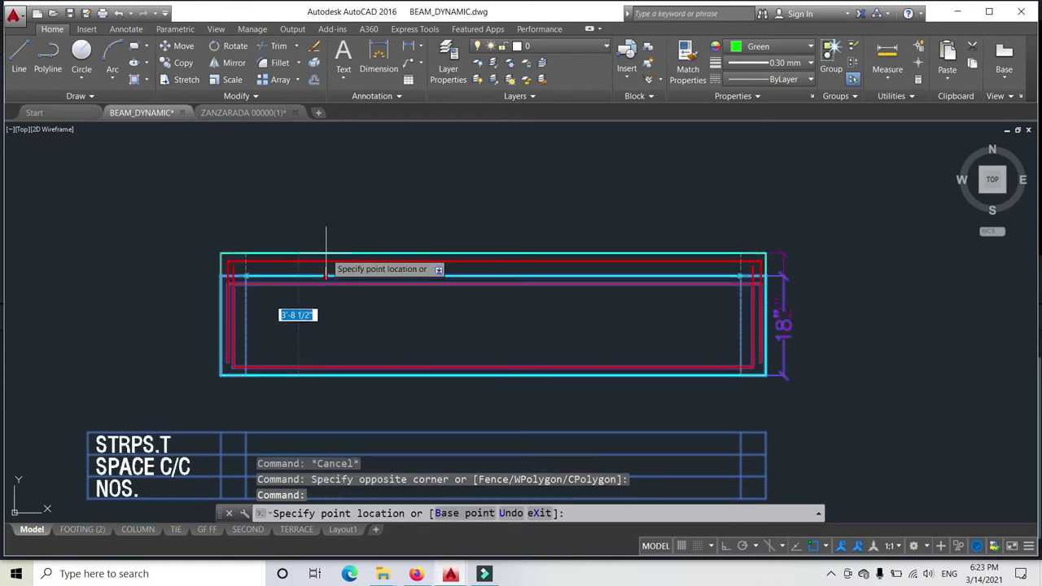
click(326, 253)
click(326, 253)
text(24)
key(Return)
Step: Enter 48 for the beam block's depth grip to make the beam 24" deep, and clear the selection
click(326, 309)
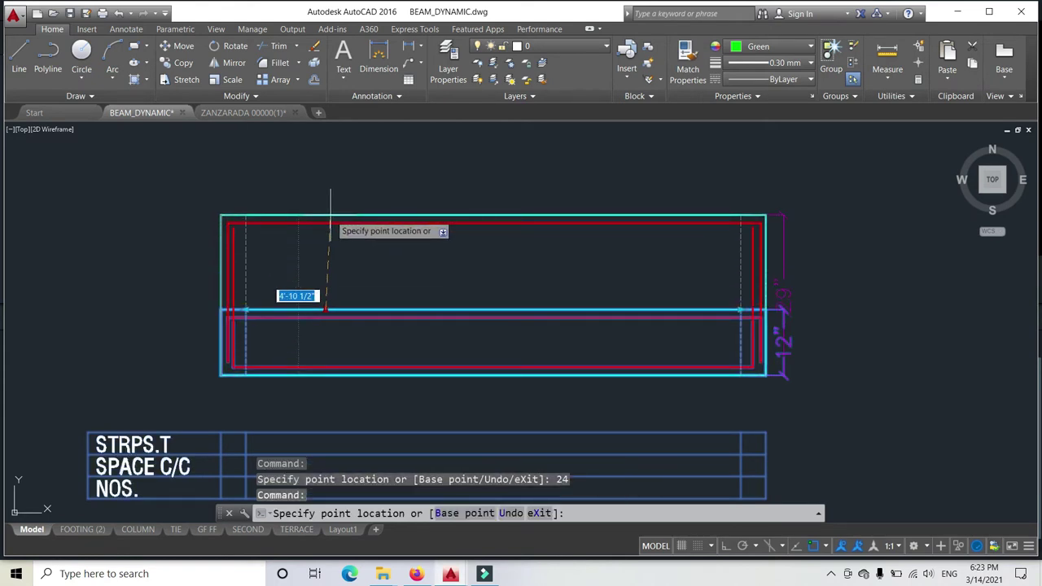
text(48)
key(Return)
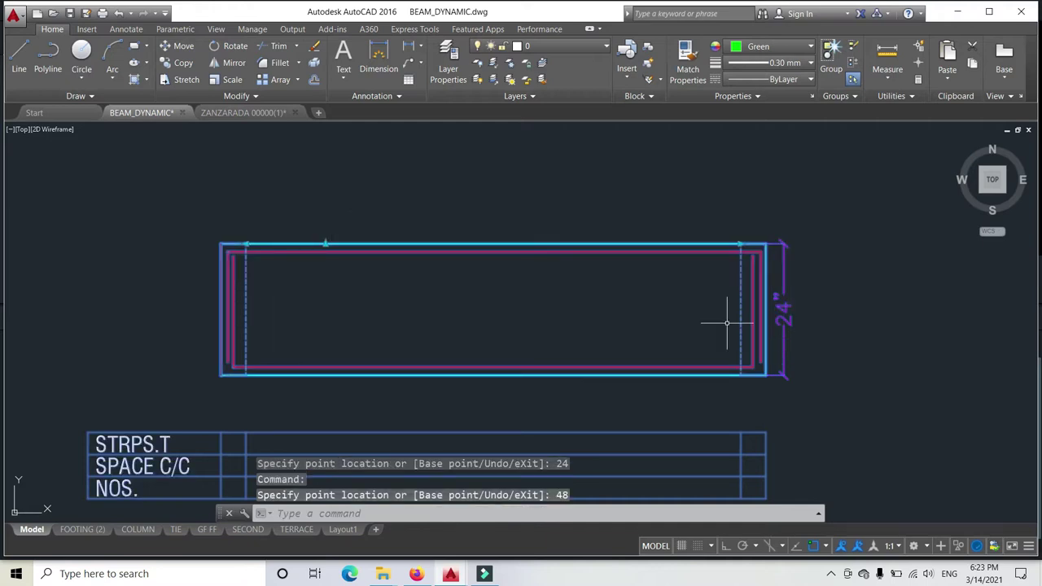
key(Escape)
click(635, 242)
key(Escape)
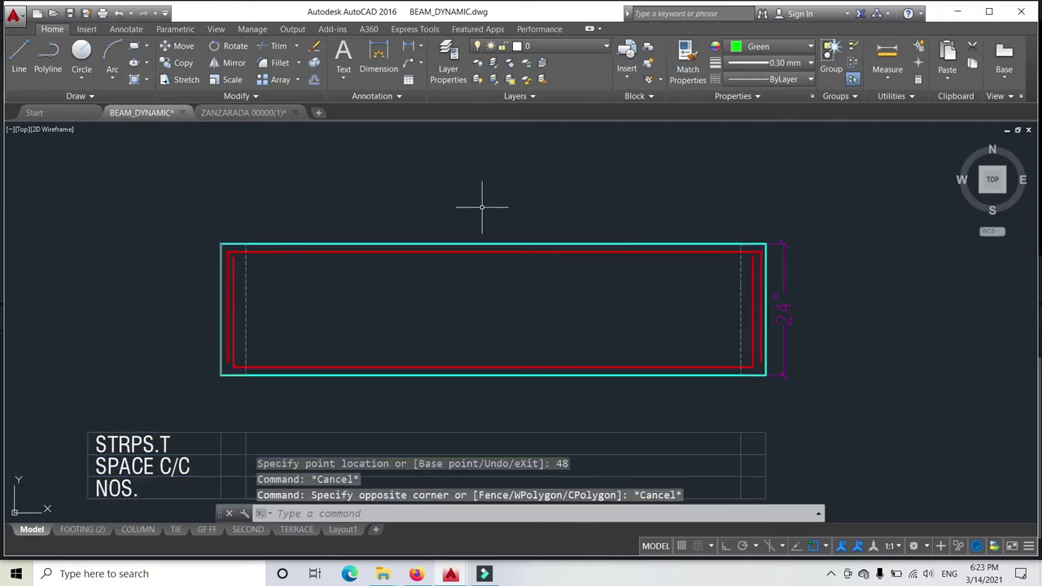
click(592, 279)
key(Escape)
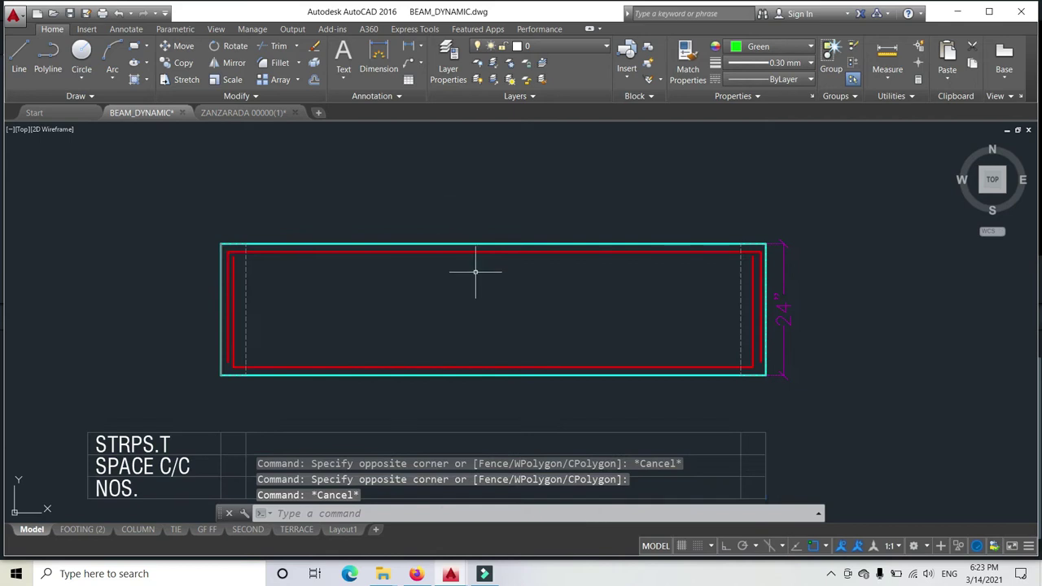
click(399, 217)
key(Escape)
scroll(377, 233, down, 3)
click(414, 208)
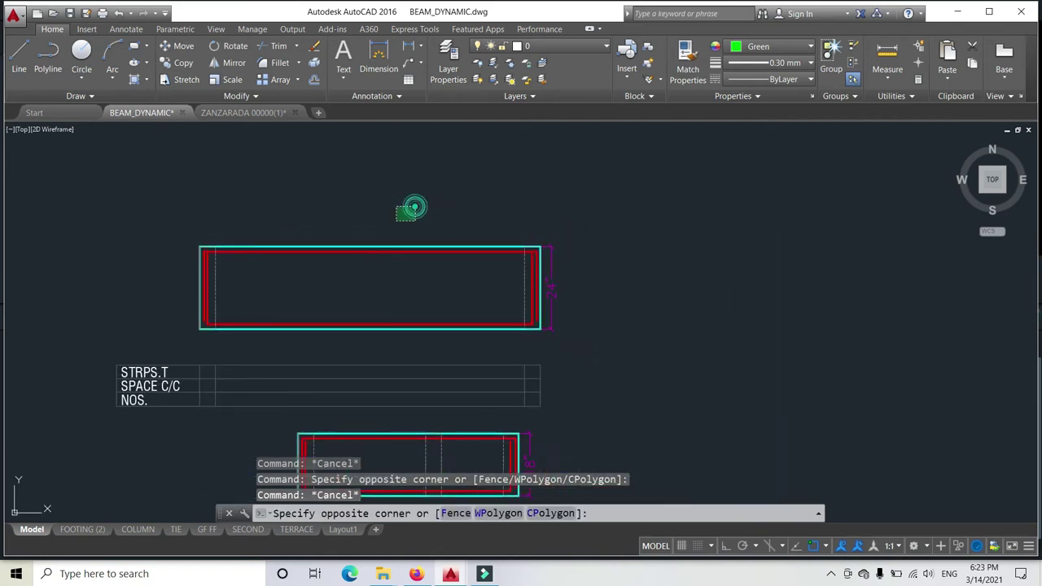
key(Escape)
Step: Locate tie beam TB1 on the structural layout and examine its finished TB1,TB8 reinforcement detail
middle_drag(289, 243, 351, 229)
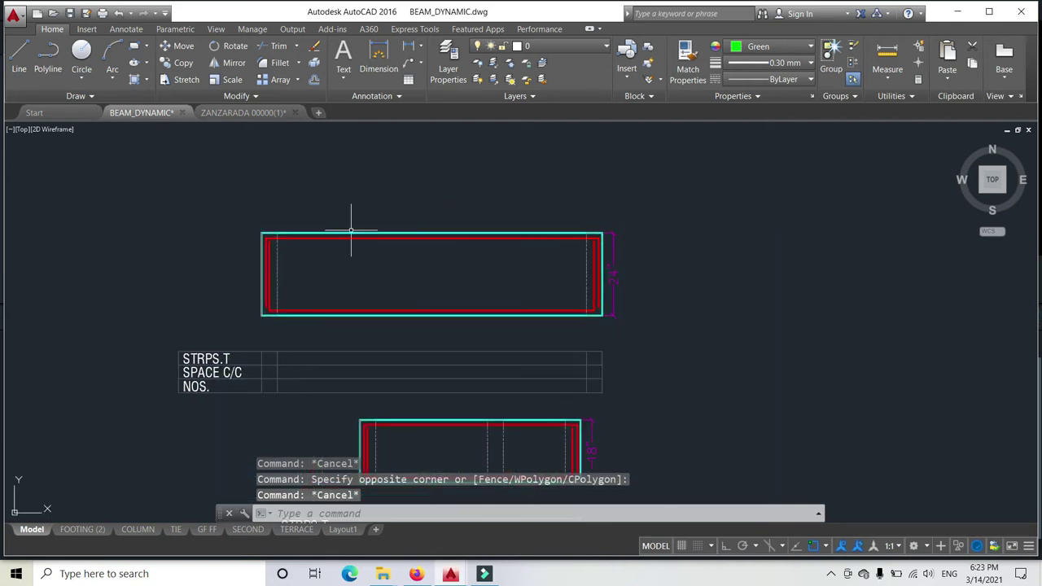
scroll(318, 266, down, 4)
middle_drag(91, 319, 355, 282)
scroll(356, 282, down, 2)
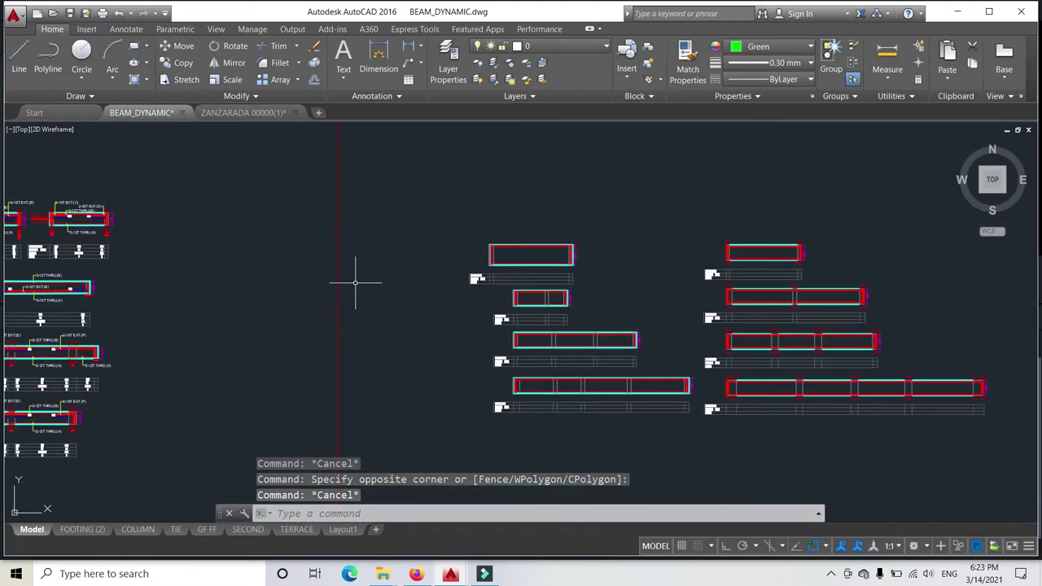
middle_drag(93, 291, 224, 168)
middle_drag(897, 156, 464, 237)
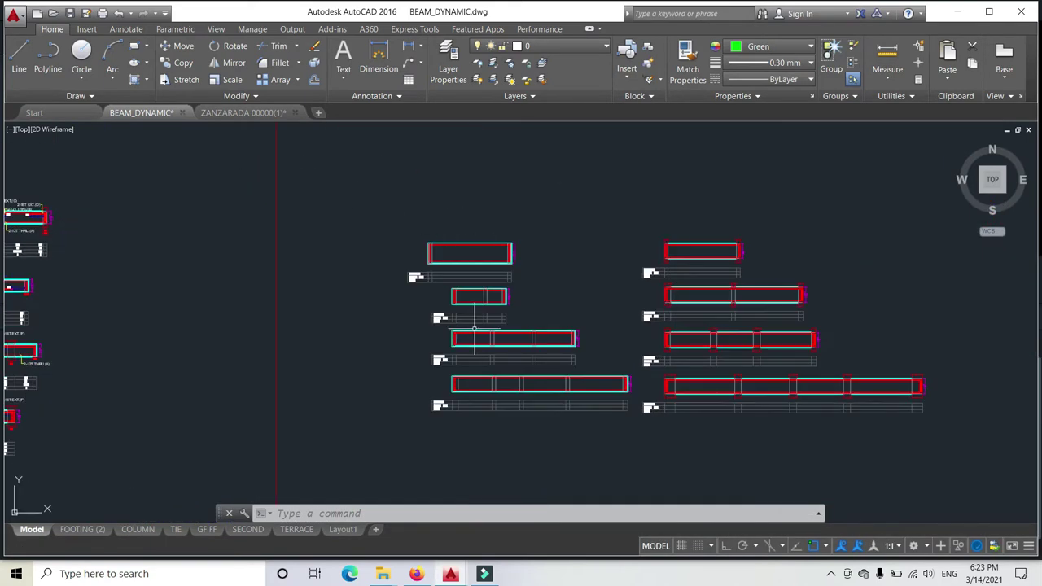
middle_drag(390, 288, 741, 219)
middle_drag(120, 250, 481, 276)
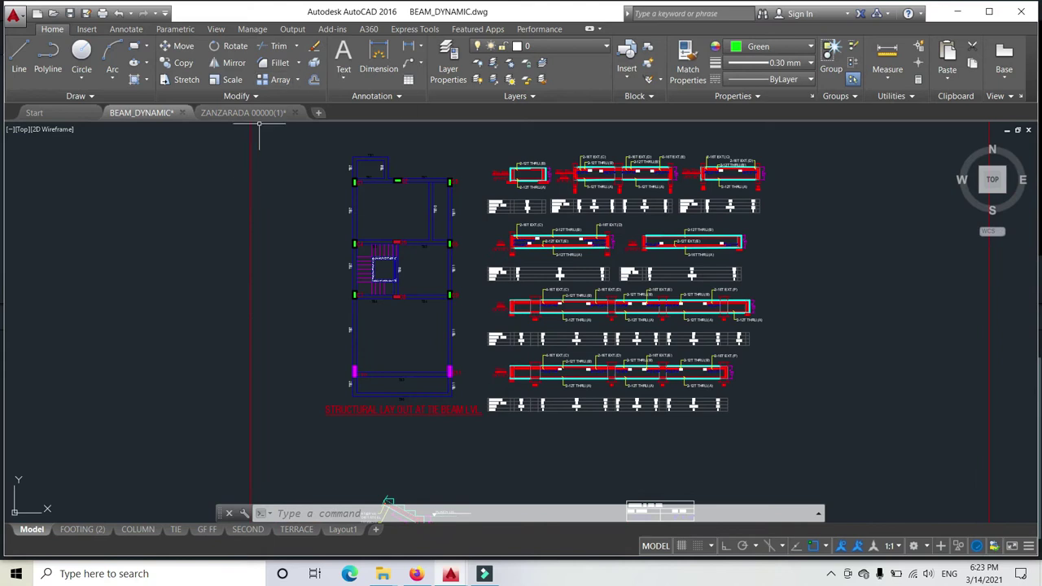
scroll(359, 169, up, 5)
key(Escape)
key(Escape)
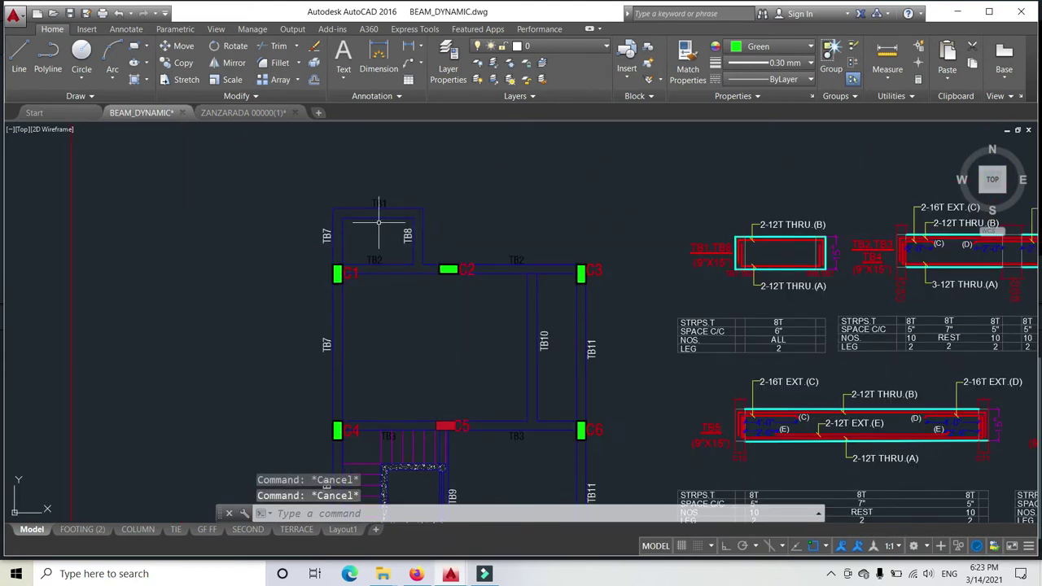
scroll(343, 205, up, 5)
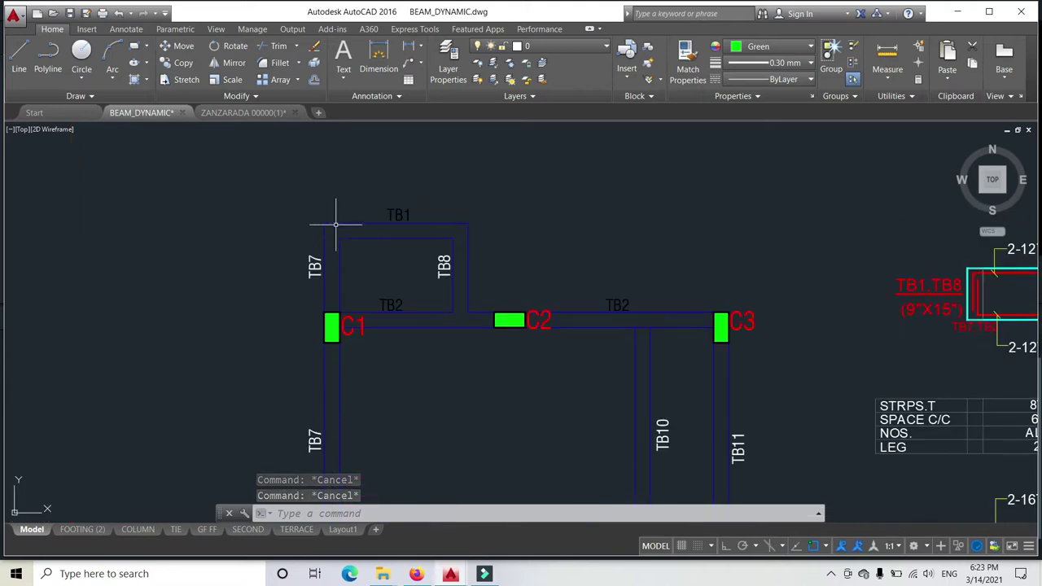
key(Escape)
scroll(512, 222, down, 2)
middle_drag(513, 221, 199, 222)
middle_drag(630, 235, 437, 200)
scroll(514, 248, up, 2)
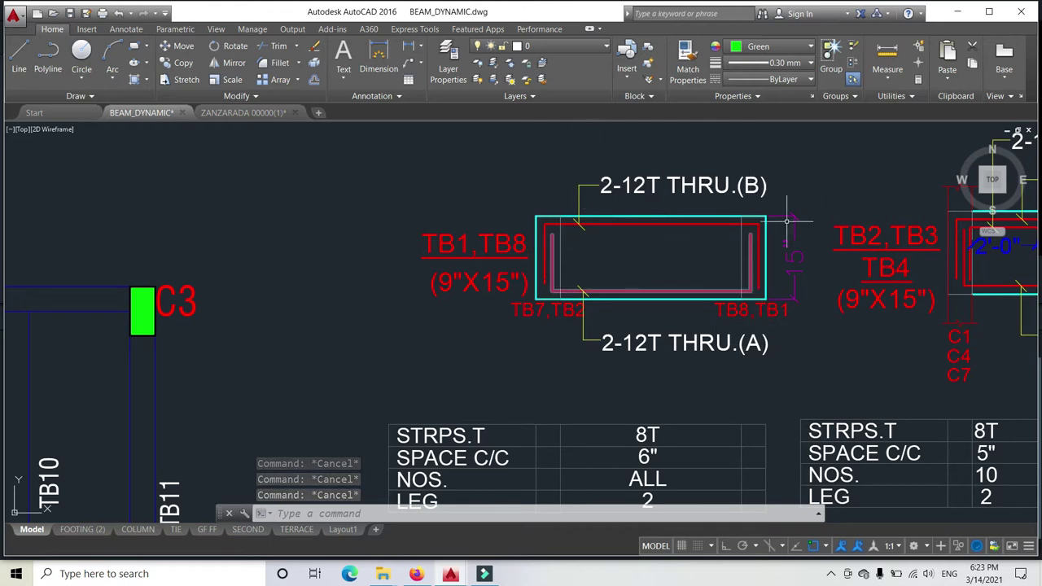
Step: Draw vertical construction lines through the inner and outer faces of TB7 and TB8 at both ends of tie beam TB1
scroll(777, 159, down, 7)
middle_drag(777, 160, 844, 195)
key(Escape)
middle_drag(730, 188, 723, 191)
middle_drag(552, 208, 546, 213)
scroll(546, 213, up, 4)
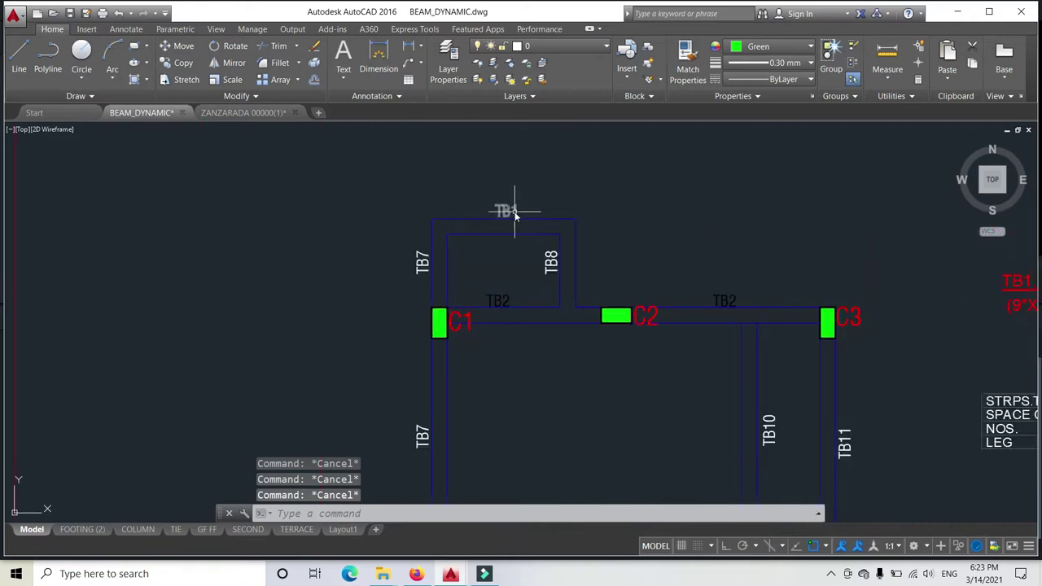
text(XL)
key(Return)
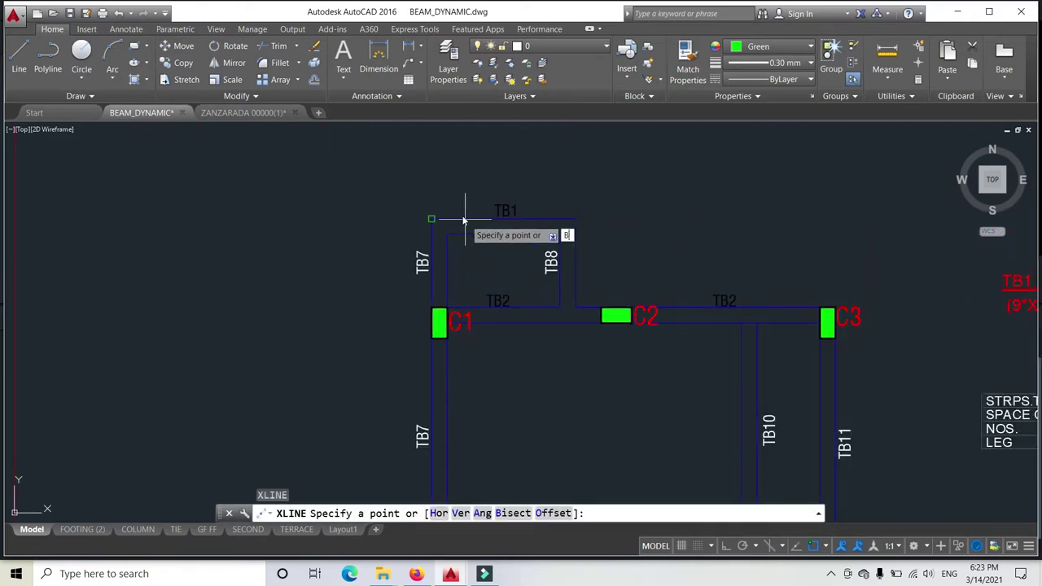
text(V)
key(Return)
scroll(409, 202, up, 2)
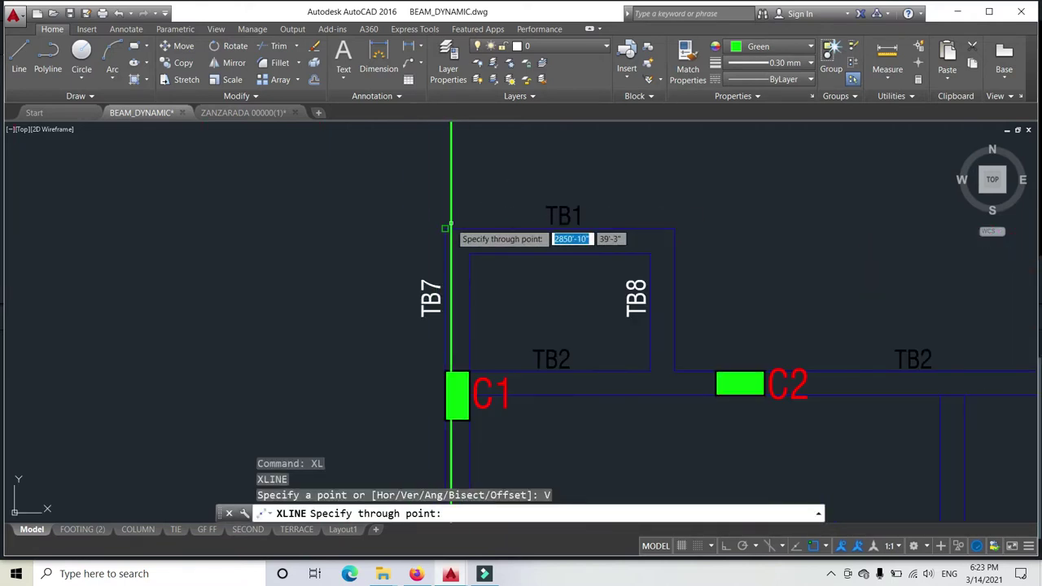
click(469, 252)
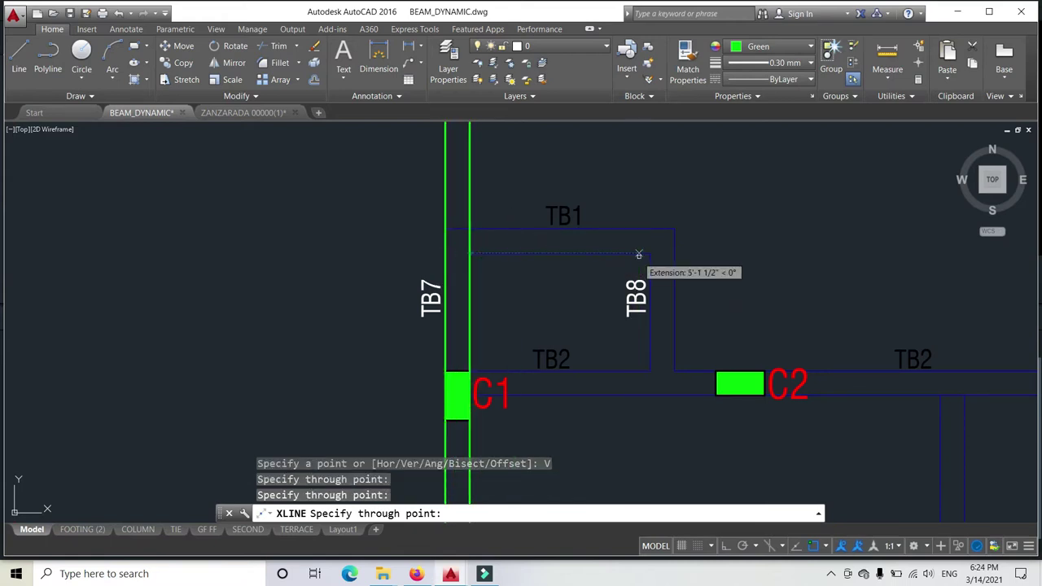
click(650, 254)
click(676, 227)
scroll(661, 234, down, 8)
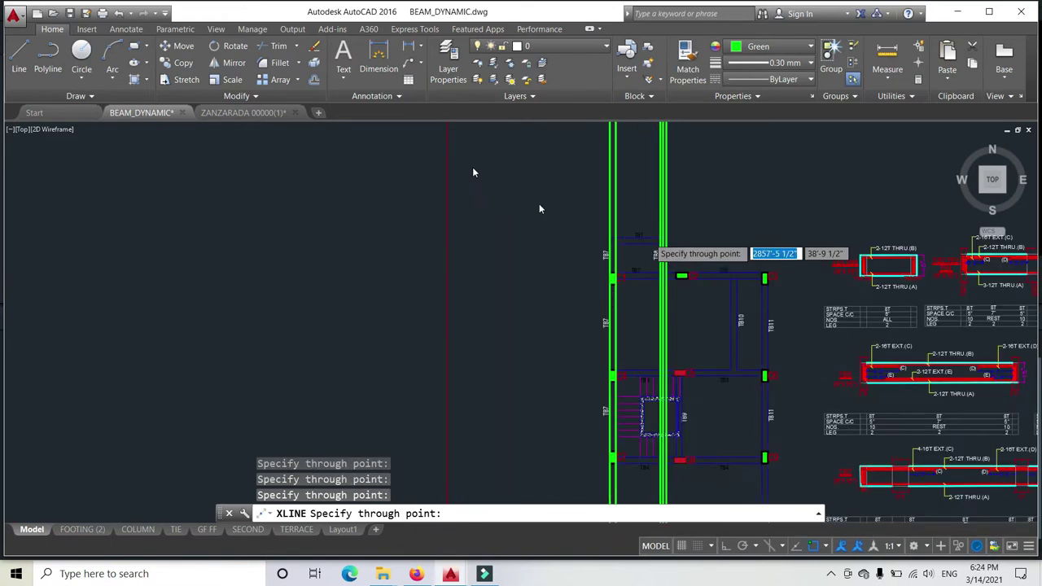
key(Escape)
Step: Copy the 24" deep single-span beam block from the blank templates to the construction lines below the layout sheet
scroll(733, 281, down, 4)
middle_drag(782, 300, 559, 230)
scroll(768, 227, up, 4)
middle_drag(768, 227, 629, 343)
click(768, 302)
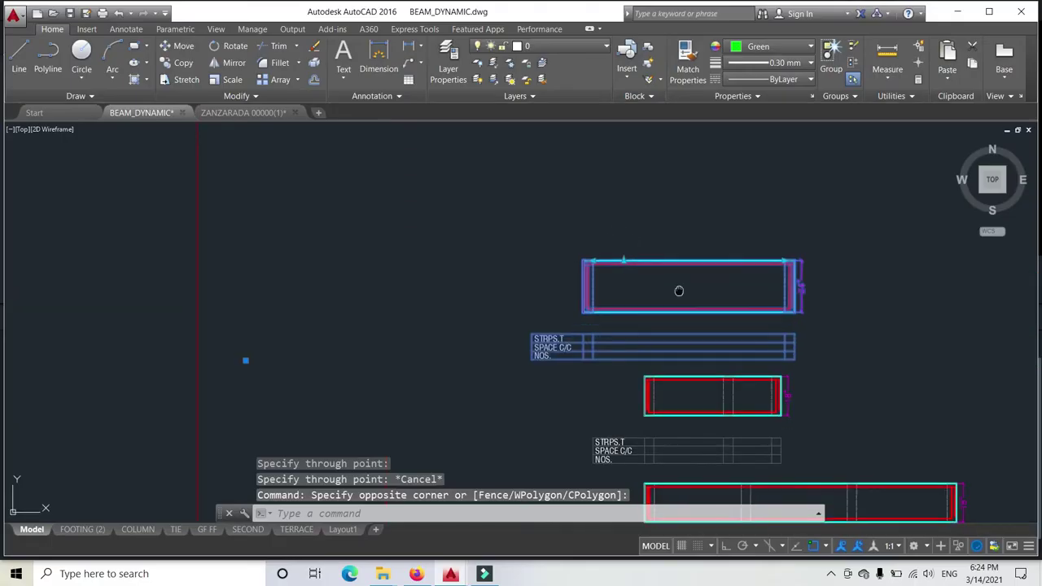
scroll(679, 290, up, 2)
text(CO)
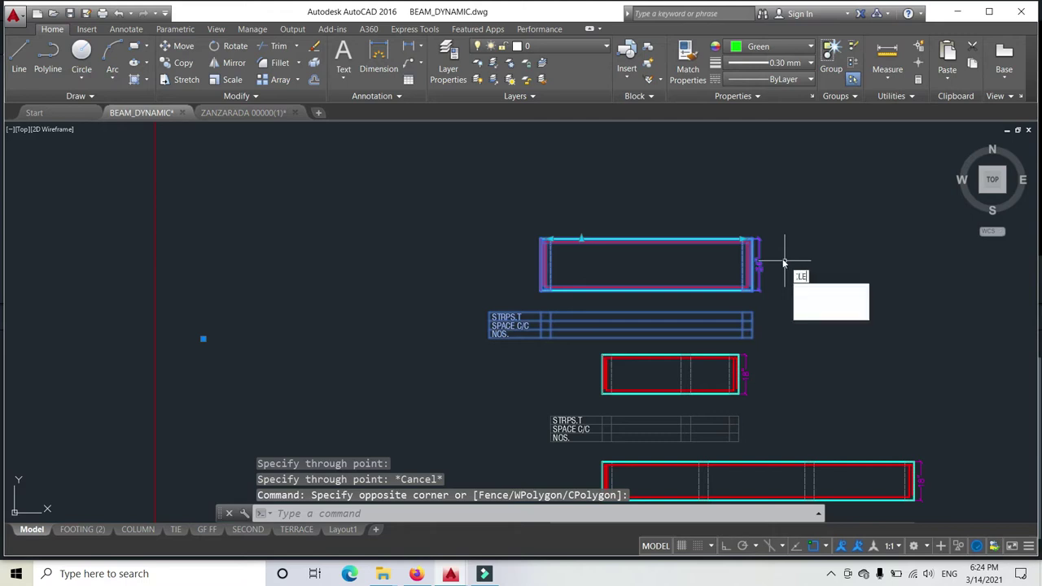
key(Return)
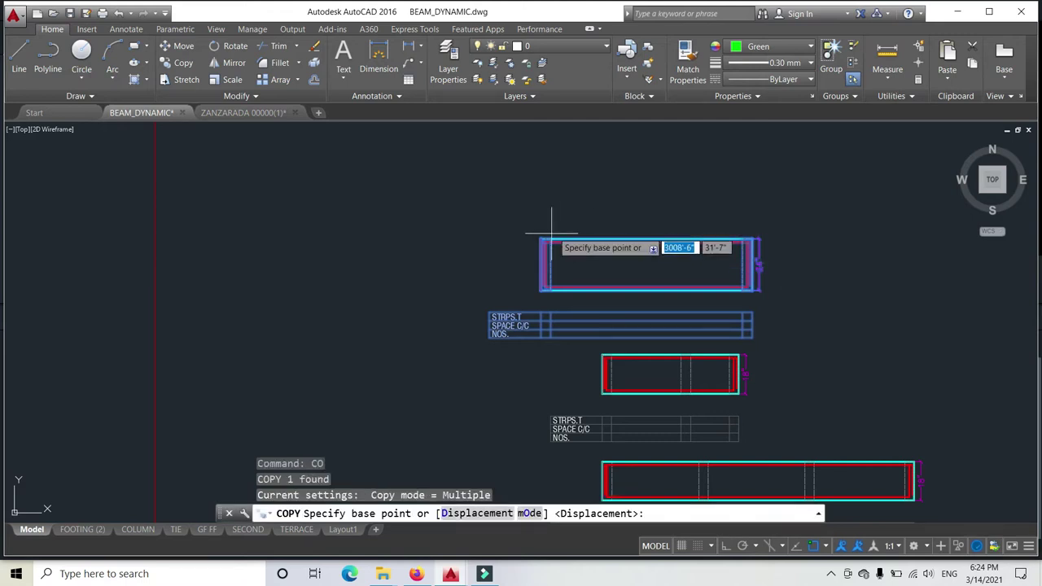
click(539, 237)
scroll(746, 217, down, 8)
middle_drag(746, 215, 920, 159)
scroll(606, 318, up, 7)
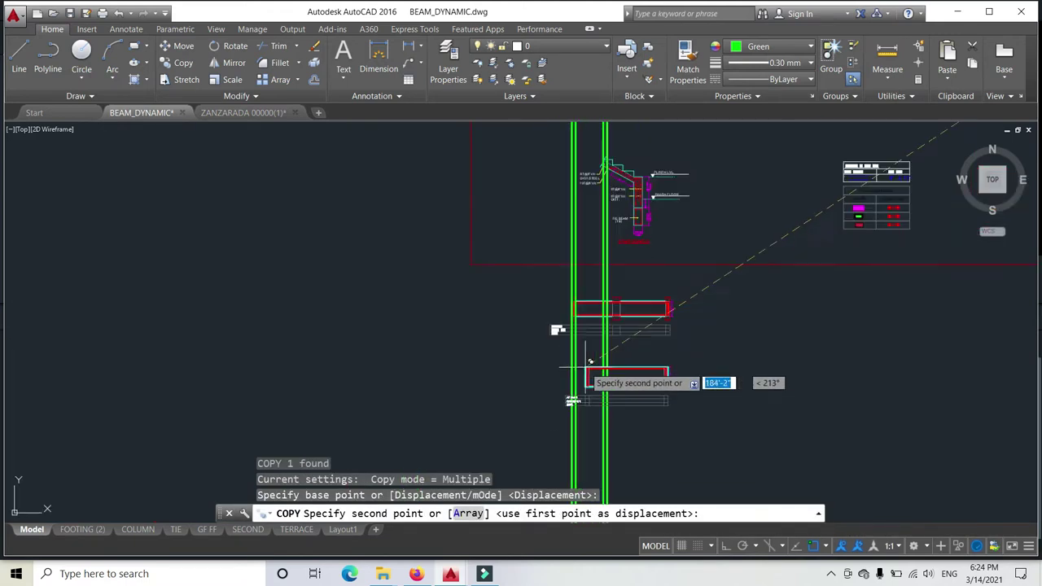
key(Escape)
click(443, 164)
click(968, 302)
key(Return)
key(Escape)
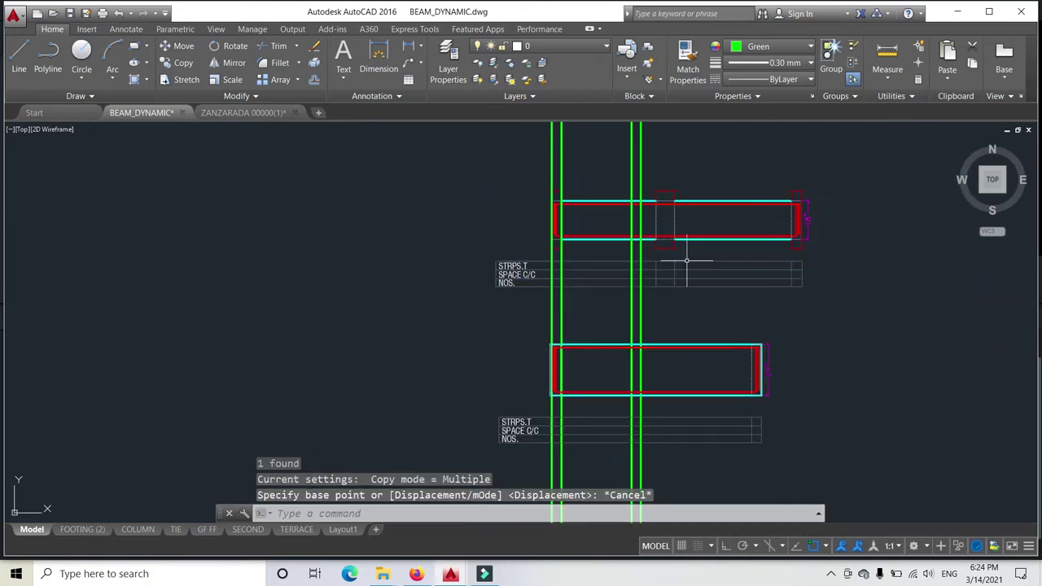
Step: Erase the two-span beam block above the copied single-span block
click(433, 159)
click(861, 314)
text(E)
key(Return)
Step: Stretch the copied beam block's left and right span grips to the construction lines marking TB1's supports
scroll(637, 258, up, 3)
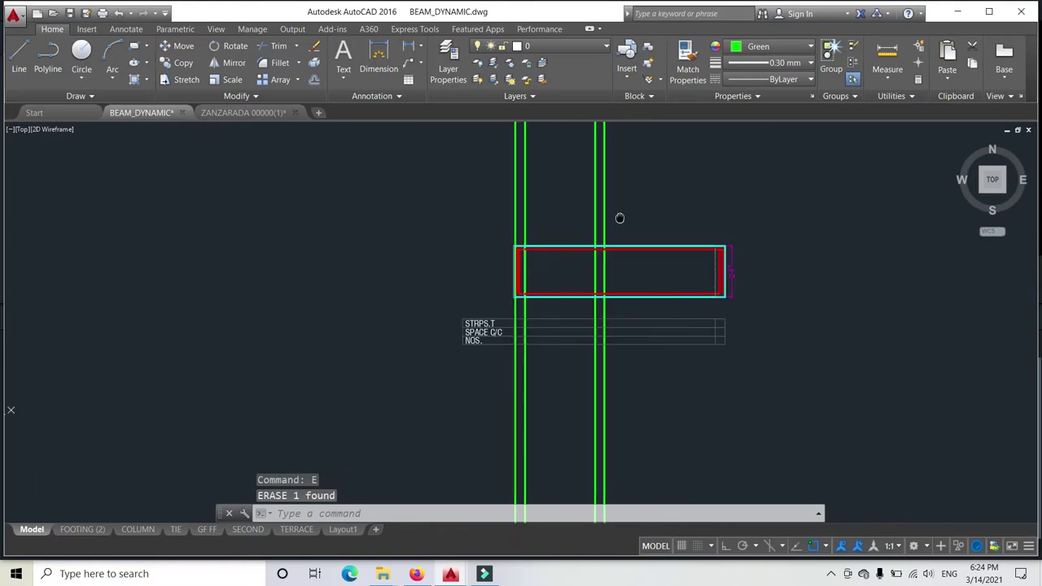
click(559, 244)
scroll(503, 232, up, 6)
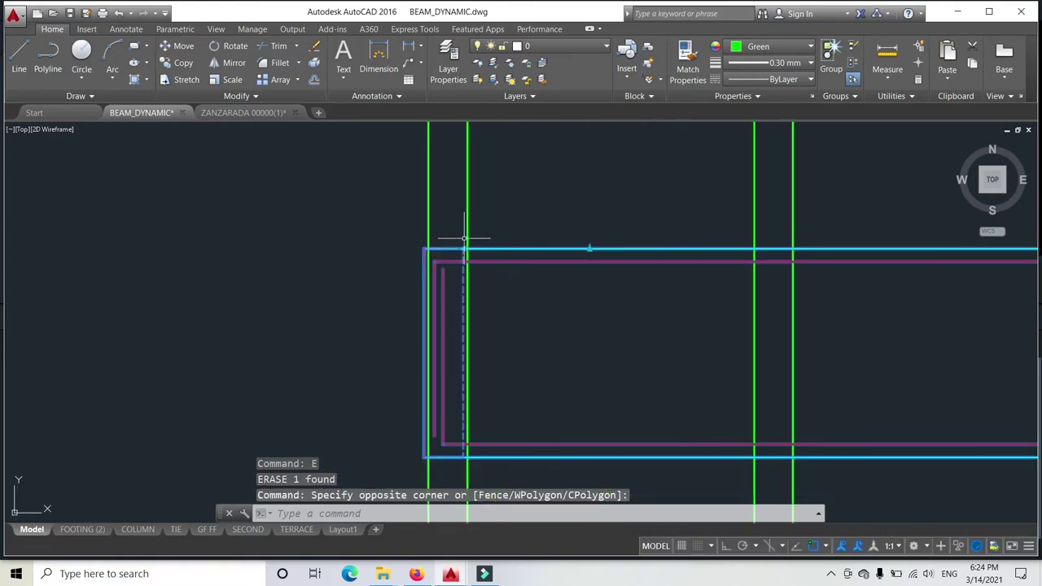
click(463, 253)
click(463, 253)
scroll(581, 256, down, 4)
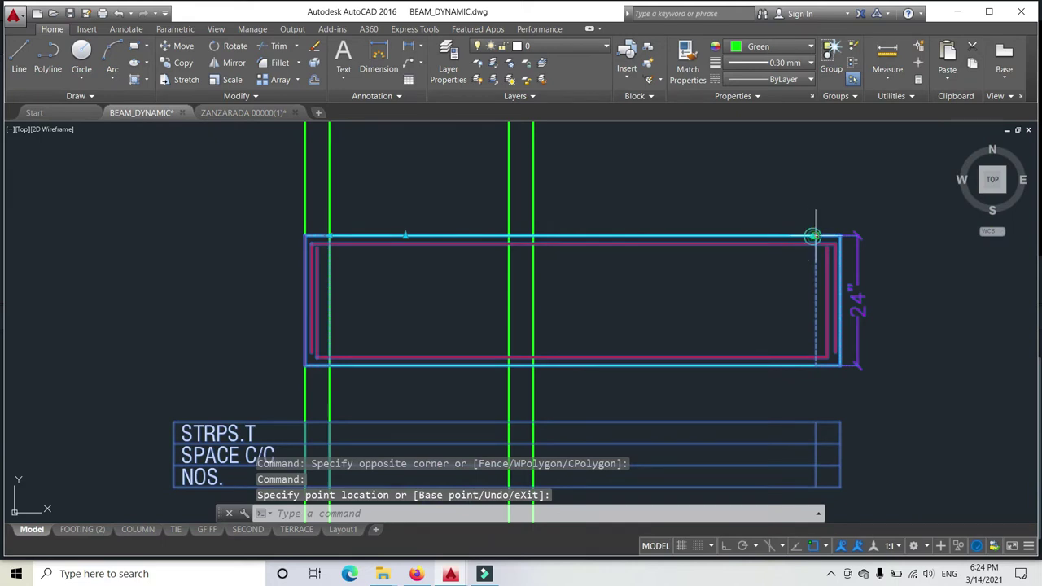
click(523, 232)
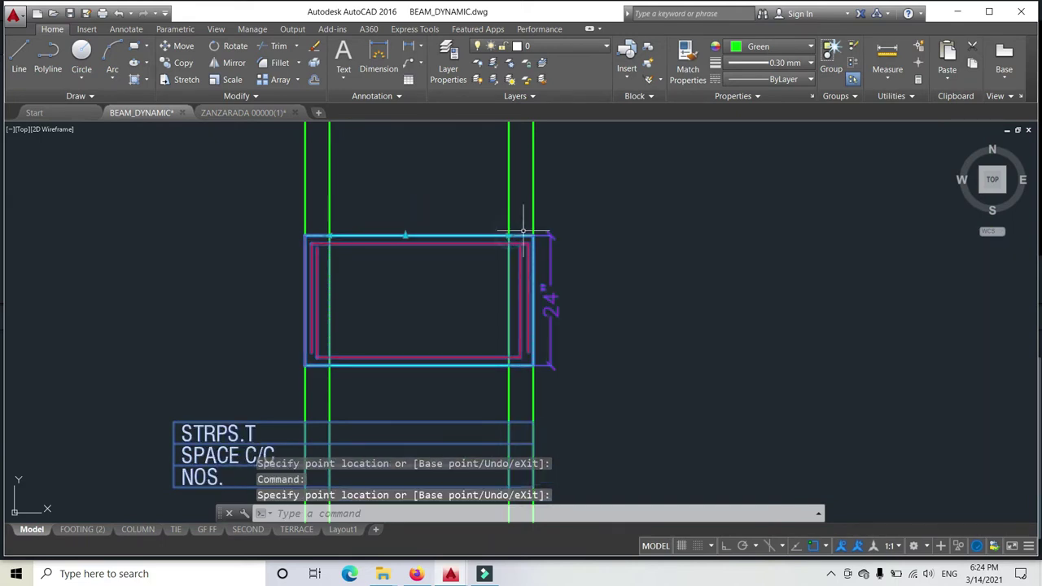
scroll(484, 231, down, 4)
key(Escape)
Step: Enter 36 for the fitted block's depth grip to make the beam 18" deep, and clear the selection
click(472, 233)
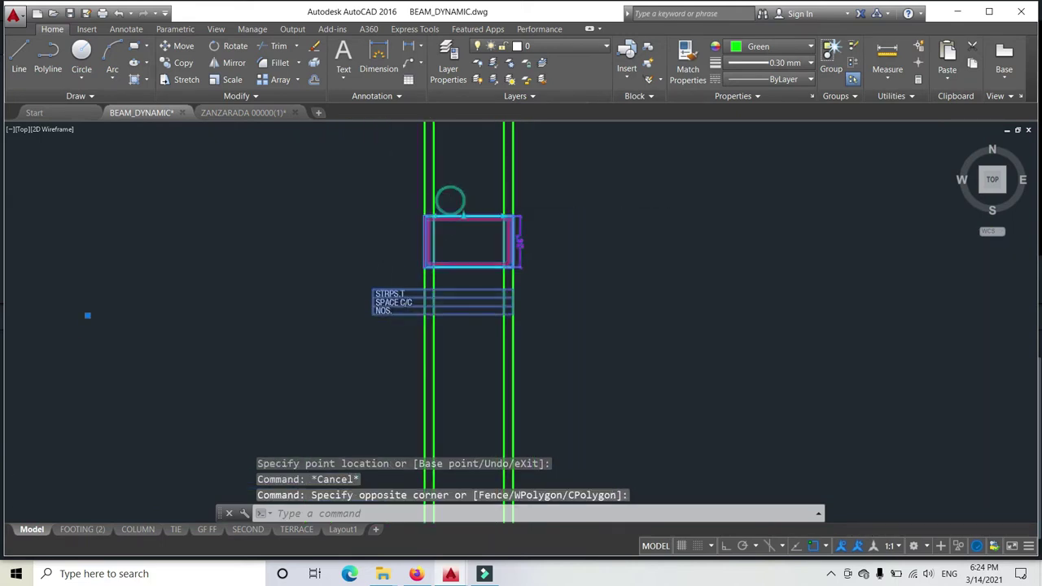
scroll(459, 208, up, 4)
click(464, 203)
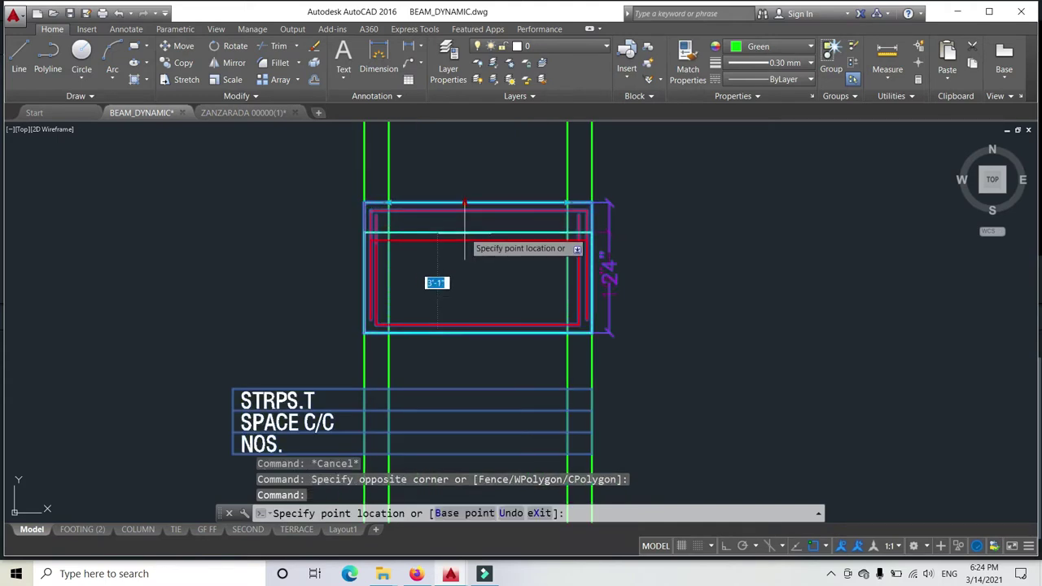
text(3)
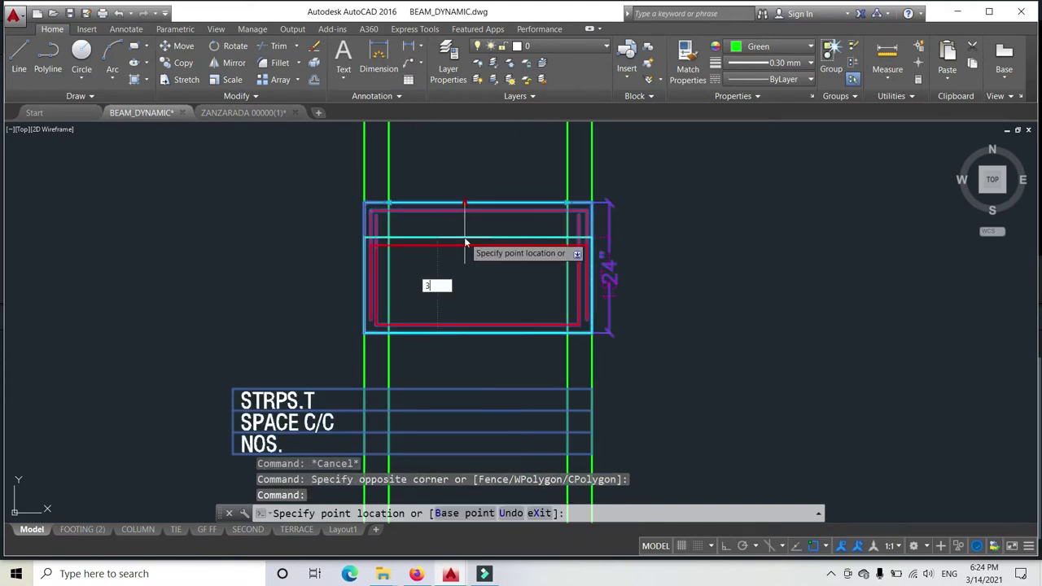
text(6)
key(Return)
scroll(497, 227, down, 2)
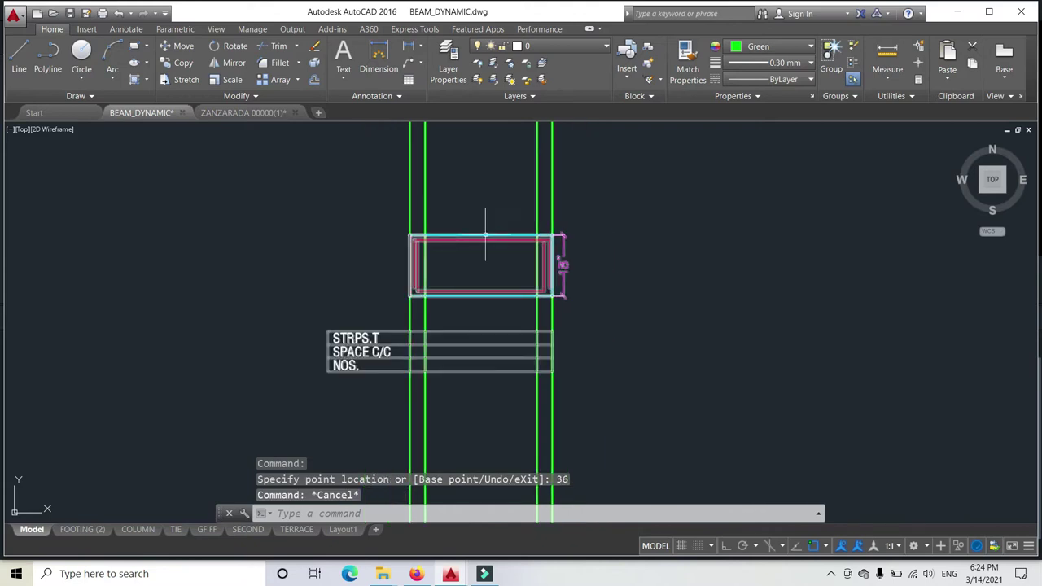
click(216, 198)
key(Escape)
Step: Compare the fitted beam block with the finished TB1,TB8 detail, including its bar labels and stirrup table
middle_drag(446, 249, 443, 317)
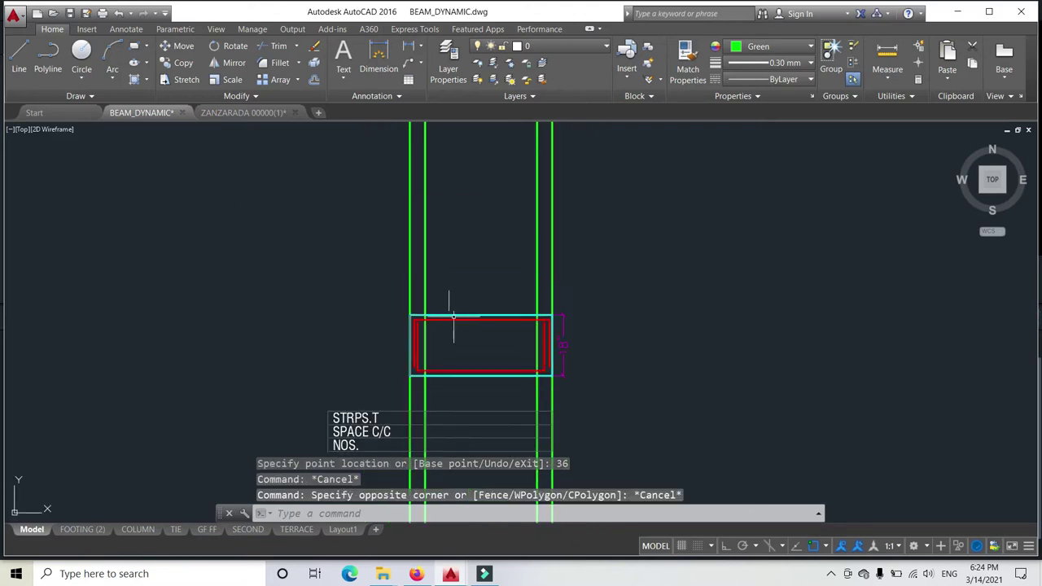
scroll(473, 314, down, 8)
key(Escape)
key(Escape)
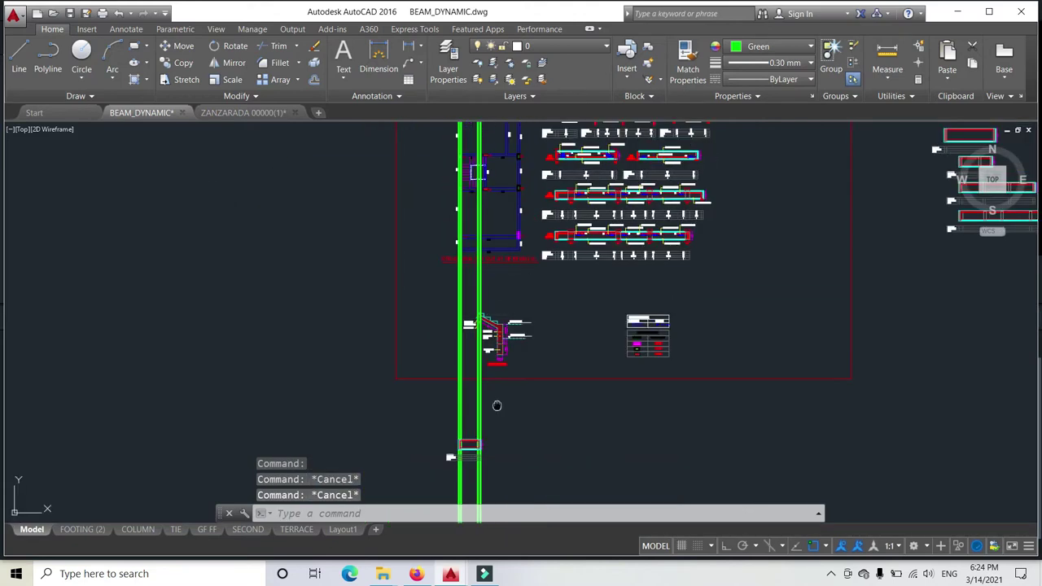
scroll(566, 271, up, 8)
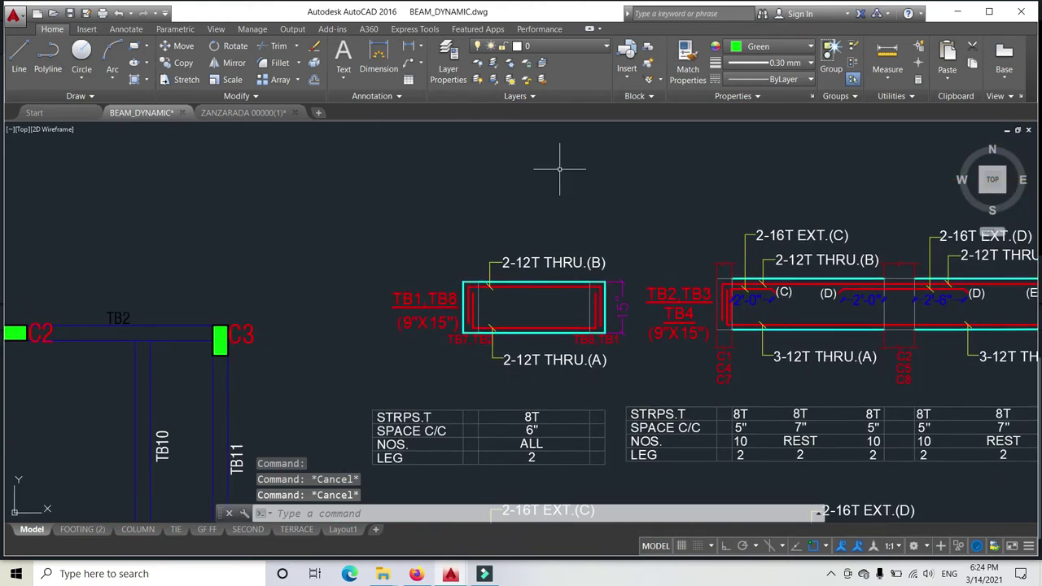
scroll(550, 346, up, 3)
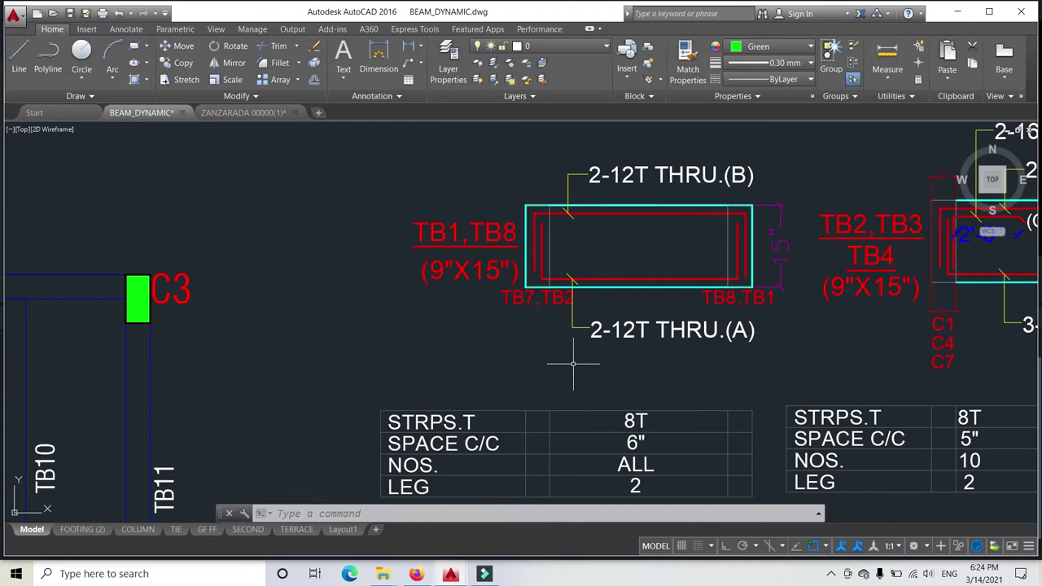
scroll(609, 198, down, 6)
middle_drag(543, 372, 584, 274)
mouse_move(529, 488)
middle_down()
mouse_move(662, 140)
mouse_move(617, 191)
middle_up()
scroll(651, 256, up, 4)
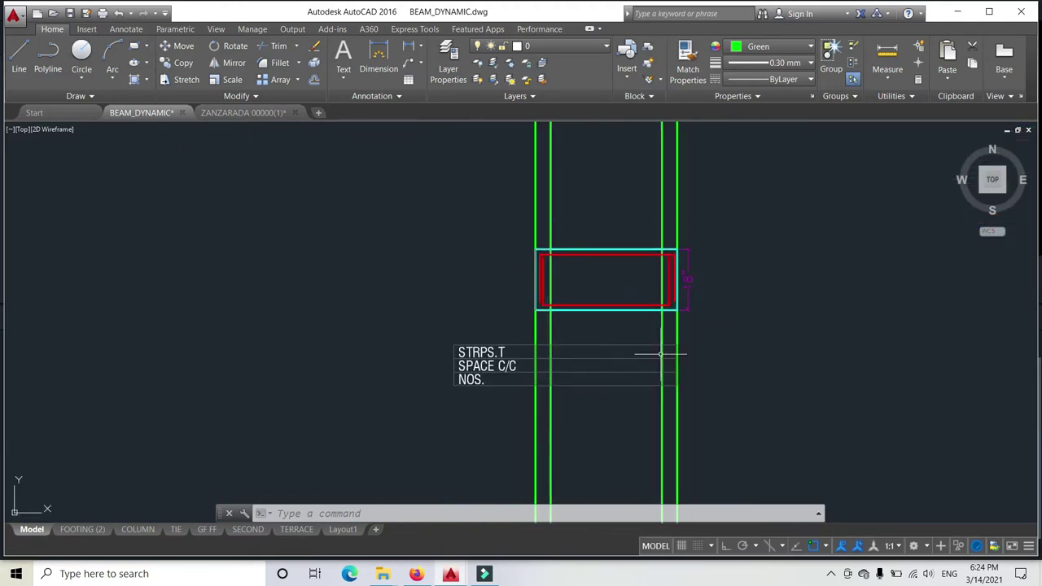
key(Escape)
key(Escape)
Step: Erase the four vertical construction lines running through TB7 and TB8 on the layout
scroll(616, 309, down, 6)
middle_drag(602, 312, 465, 402)
middle_drag(459, 295, 452, 458)
middle_drag(467, 329, 471, 498)
middle_drag(508, 221, 486, 264)
scroll(456, 238, up, 5)
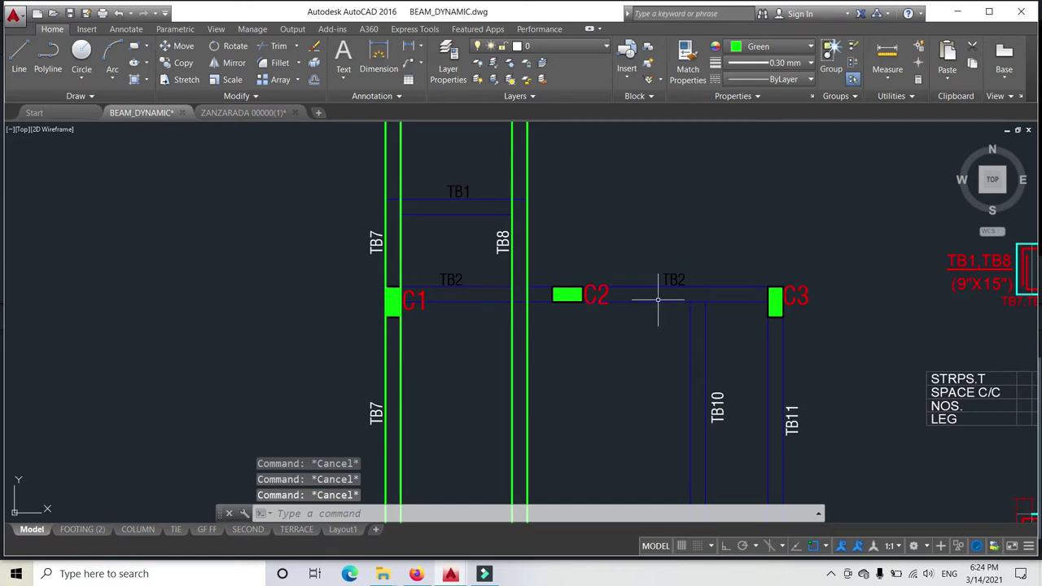
click(314, 119)
text(E)
key(Return)
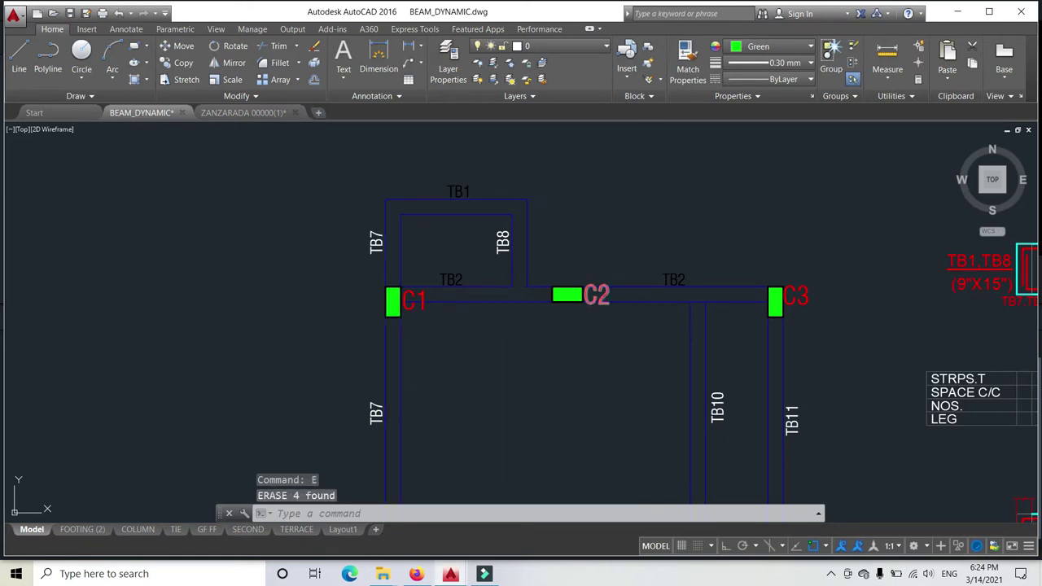
Step: Draw vertical construction lines (XLINE) through the side edges of columns C1, C2 and C3 on the layout
key(Return)
text(V)
key(Return)
click(386, 291)
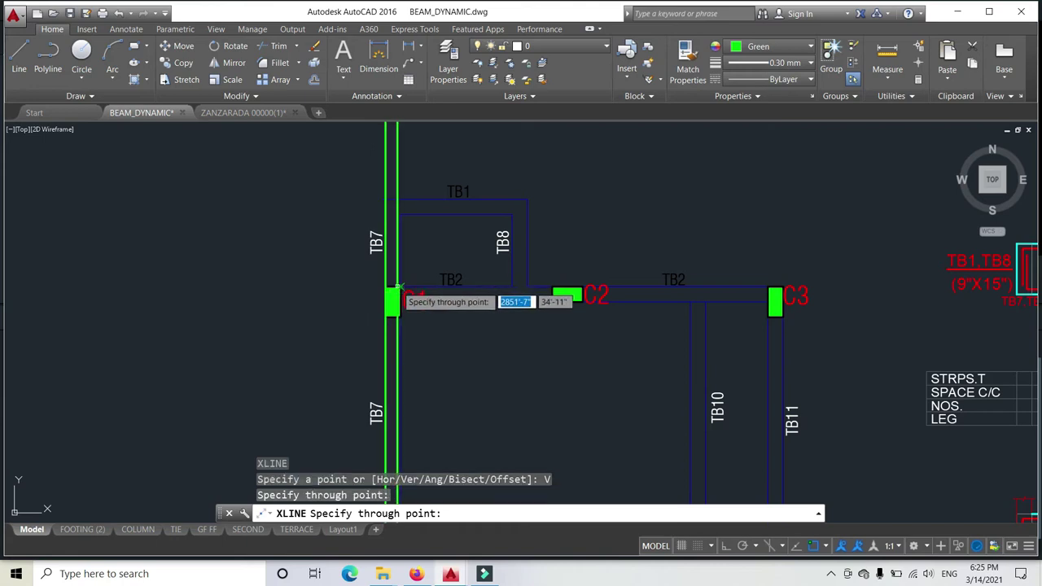
click(399, 290)
click(552, 286)
click(583, 287)
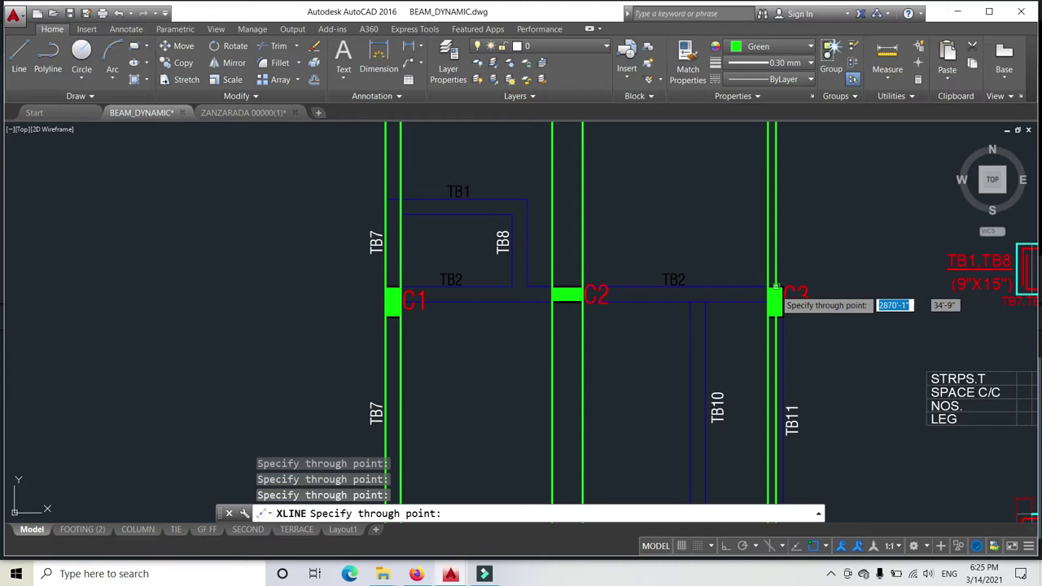
key(Escape)
key(Escape)
Step: Copy the two-span dynamic beam block from the block library to the construction lines, below the previously fitted TB1 block
scroll(780, 288, down, 8)
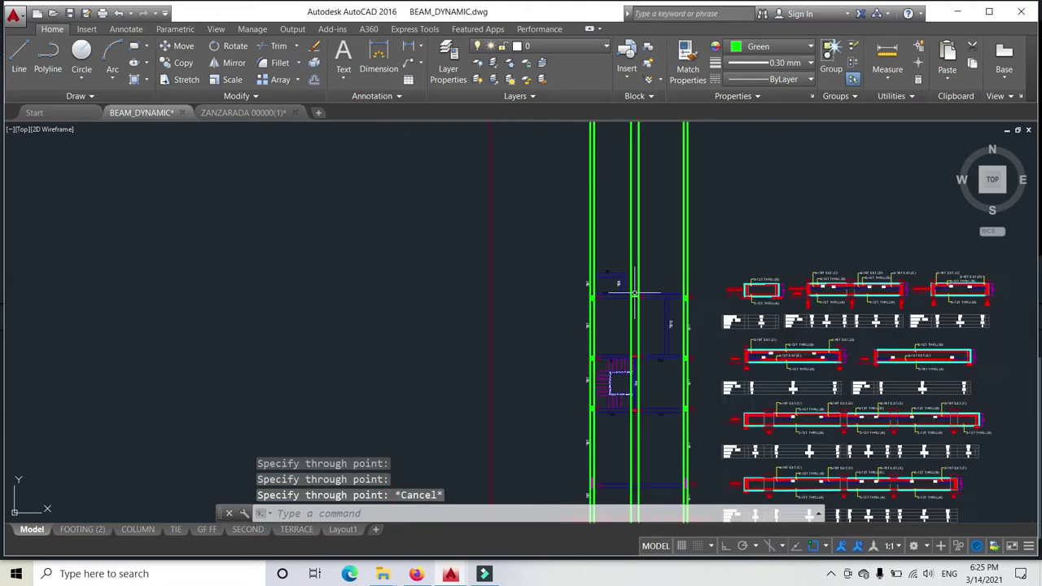
middle_drag(712, 231, 540, 249)
scroll(539, 249, up, 6)
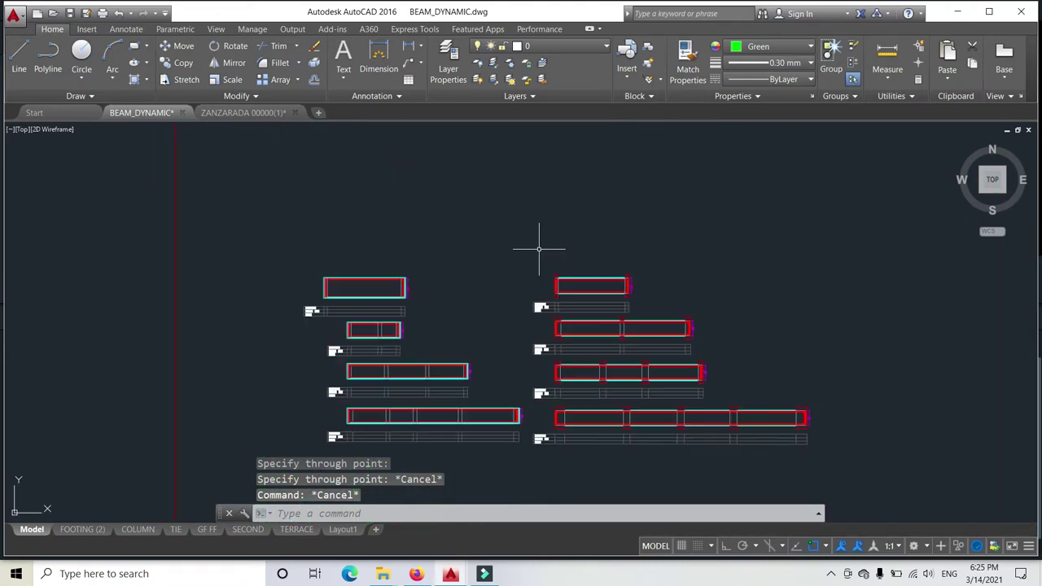
scroll(384, 248, down, 6)
middle_drag(385, 248, 489, 247)
scroll(283, 245, up, 8)
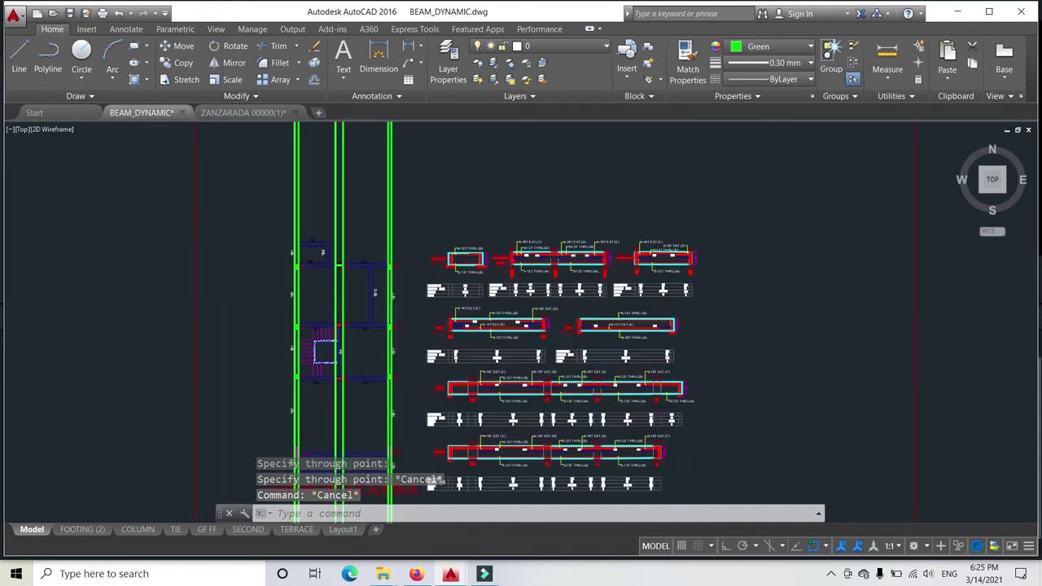
scroll(407, 251, down, 6)
middle_drag(386, 247, 88, 245)
scroll(519, 263, up, 6)
middle_drag(535, 336, 530, 304)
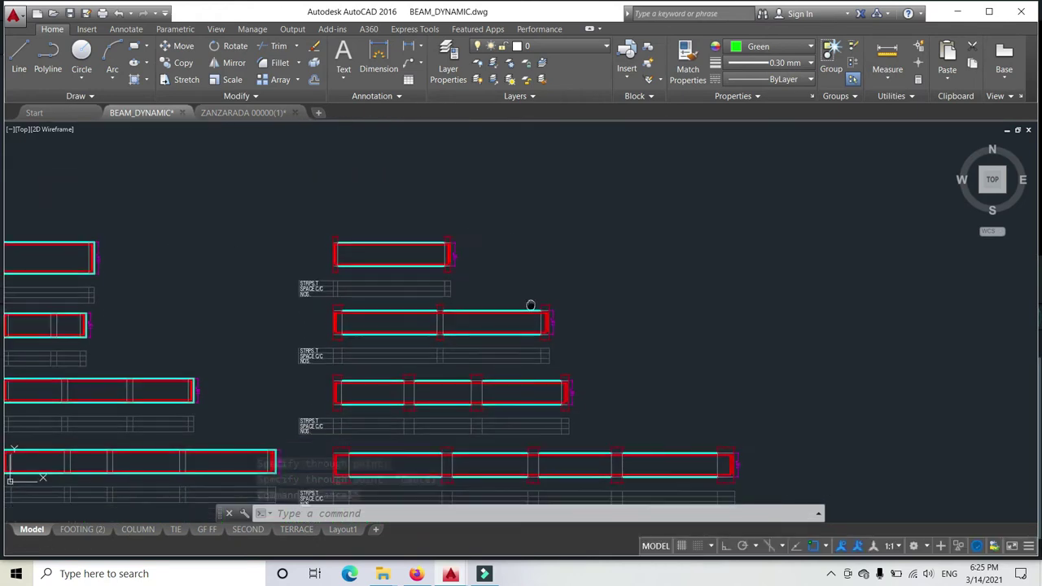
click(540, 310)
text(CO)
key(Return)
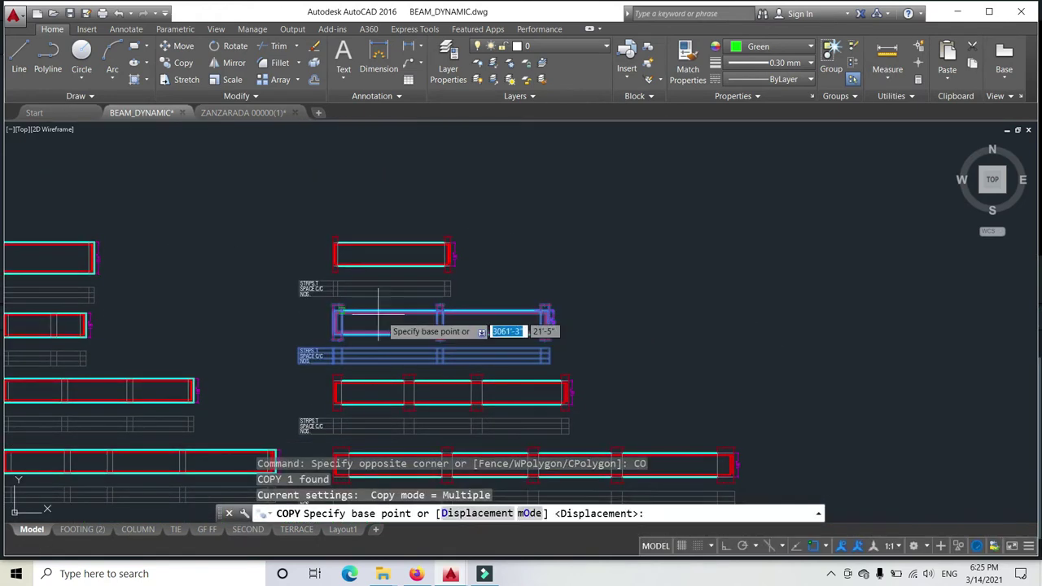
scroll(377, 313, up, 6)
click(197, 302)
scroll(198, 302, down, 6)
middle_drag(235, 301, 656, 154)
scroll(384, 271, down, 4)
middle_drag(384, 271, 641, 140)
middle_drag(193, 305, 389, 157)
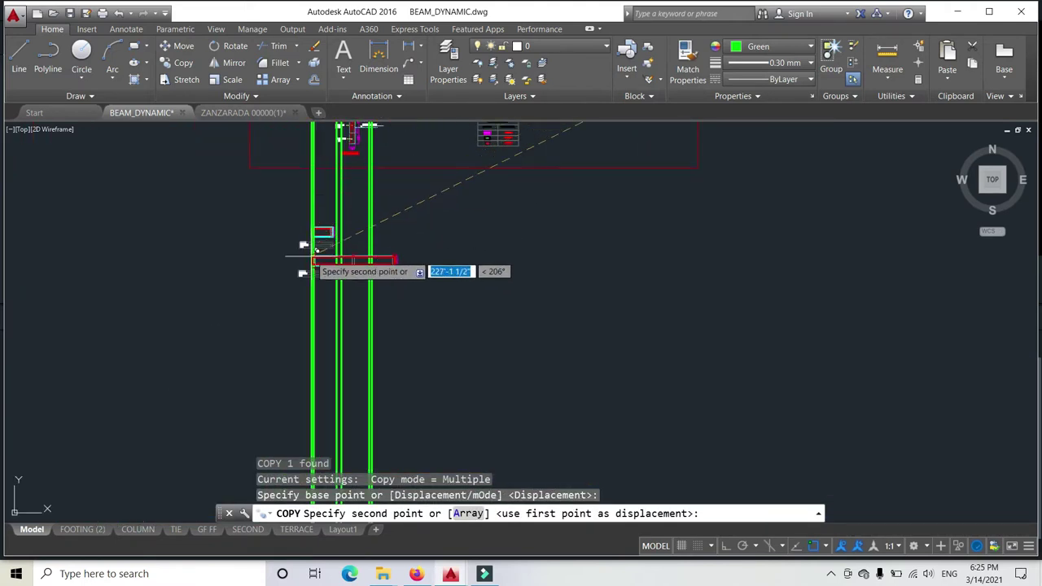
scroll(308, 258, up, 3)
scroll(310, 263, up, 3)
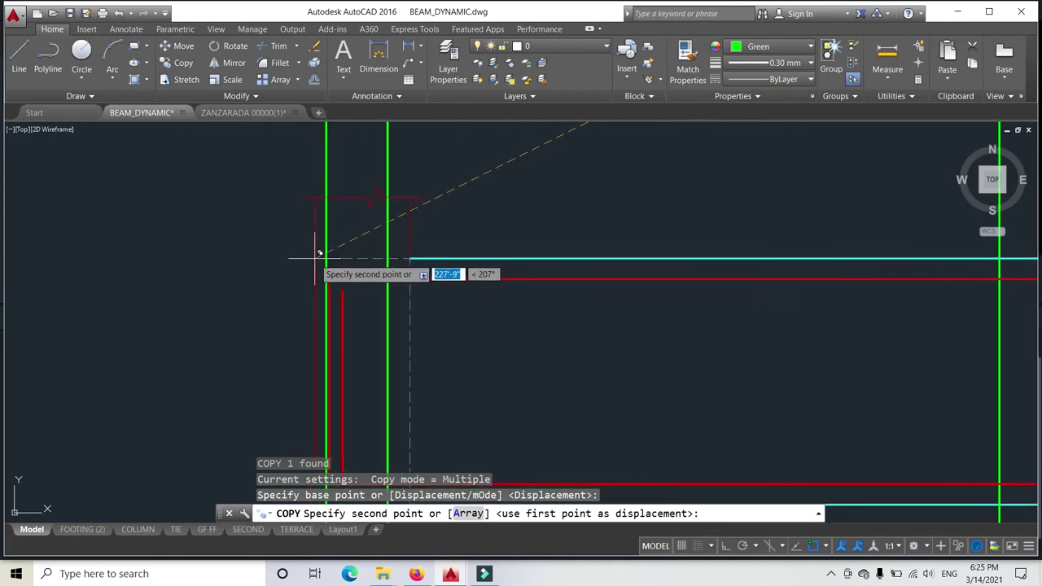
click(301, 256)
key(Escape)
Step: Stretch both grips of the copied block's left support to the C1 construction lines, making it 9" wide
click(318, 216)
click(309, 198)
scroll(308, 195, up, 2)
scroll(303, 231, up, 4)
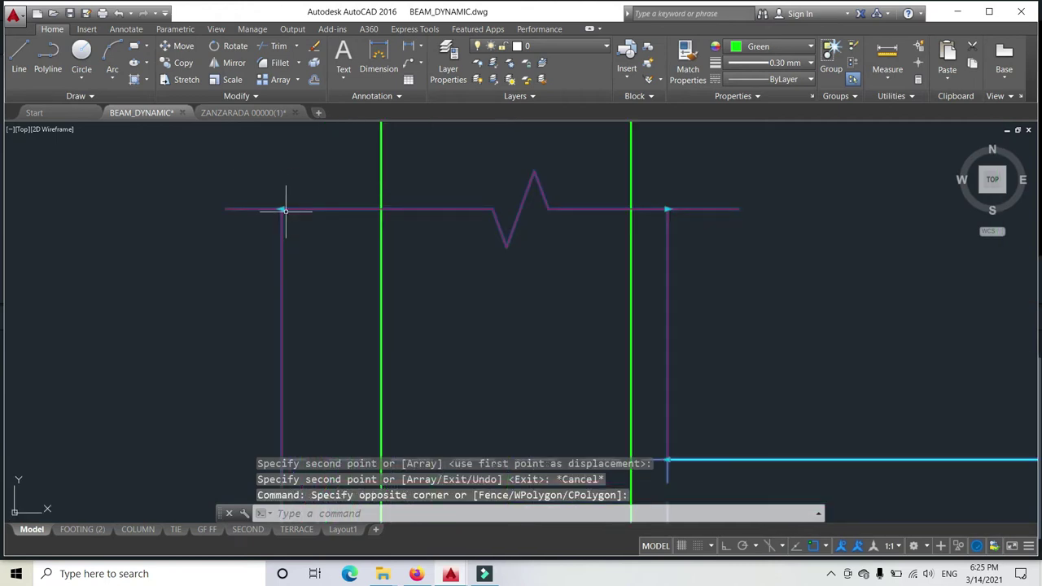
click(282, 209)
click(380, 209)
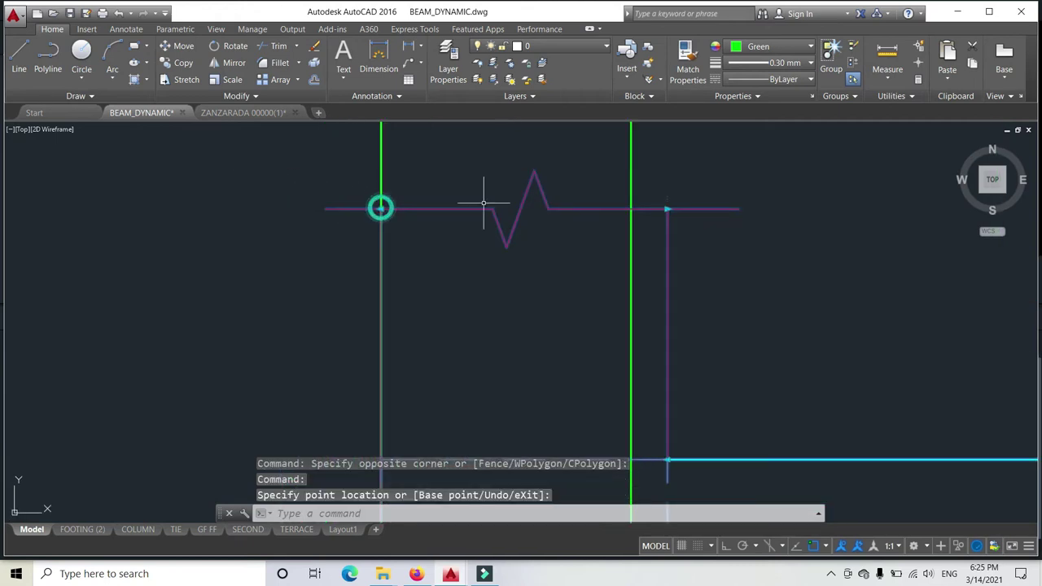
click(667, 209)
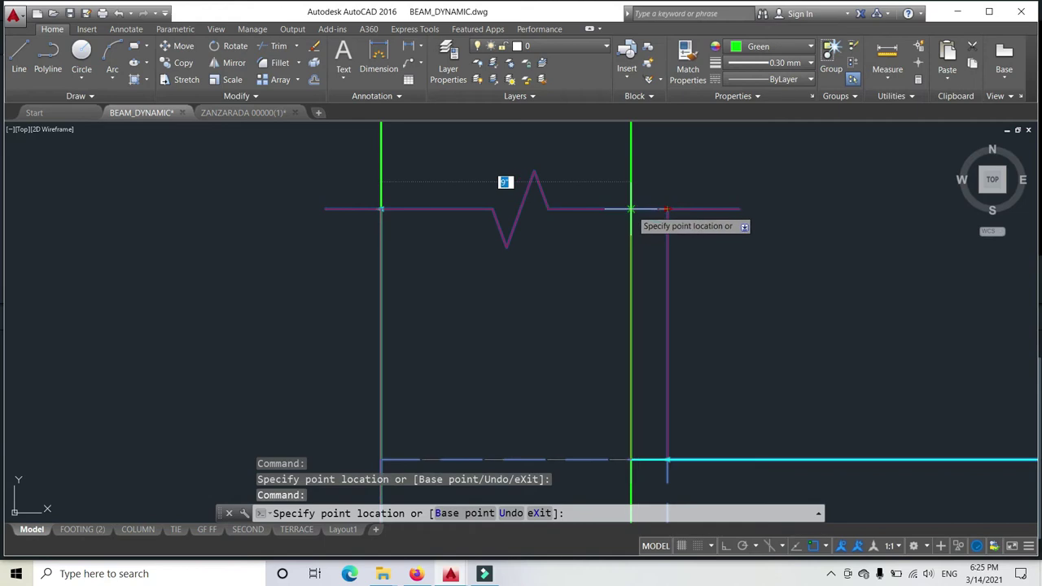
click(631, 209)
scroll(631, 209, down, 4)
middle_drag(630, 209, 483, 256)
middle_drag(416, 341, 388, 301)
scroll(377, 284, down, 1)
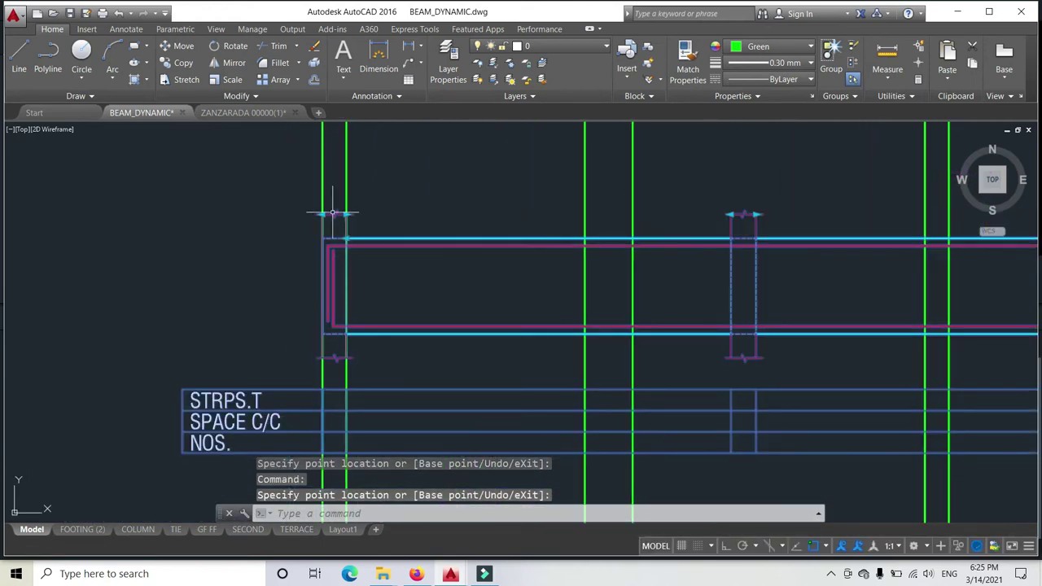
key(Escape)
Step: Move the two-span block so that its middle support sits between the two C2 construction lines
click(774, 224)
click(732, 202)
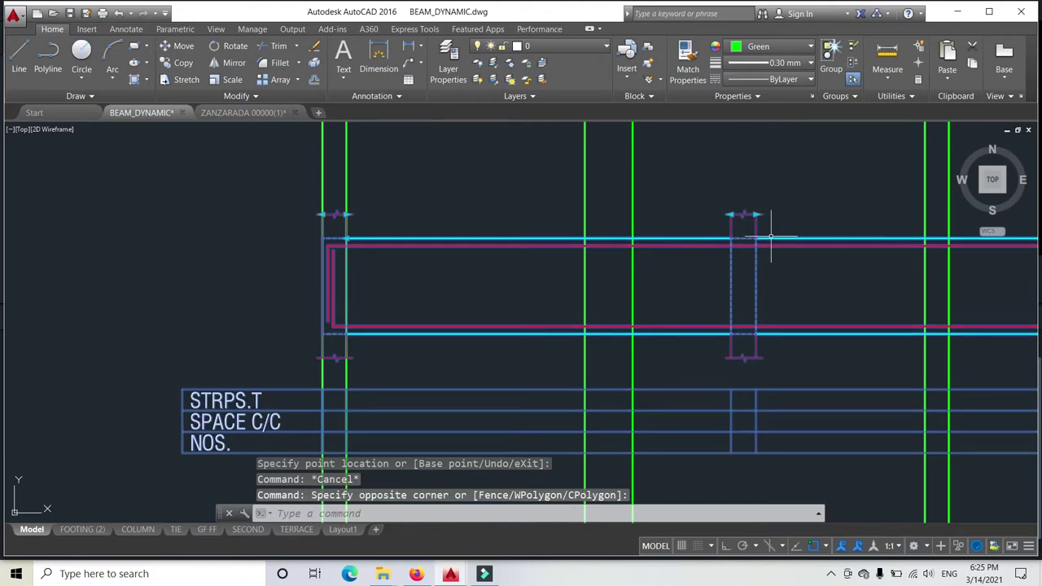
mouse_move(720, 230)
middle_down()
mouse_move(460, 265)
mouse_move(419, 247)
middle_up()
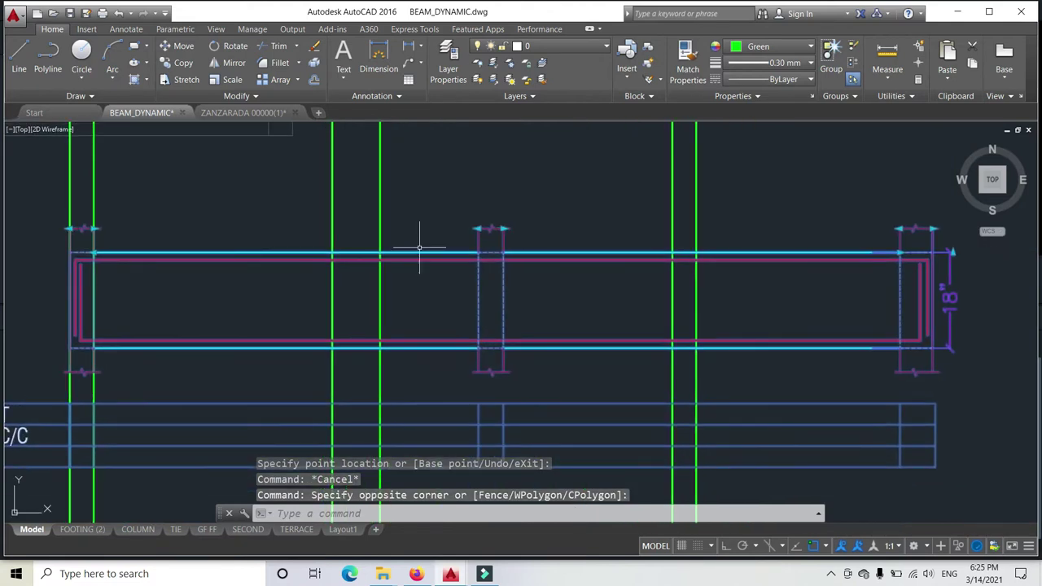
middle_drag(83, 245, 255, 256)
text(m)
key(Return)
scroll(700, 281, up, 2)
click(659, 215)
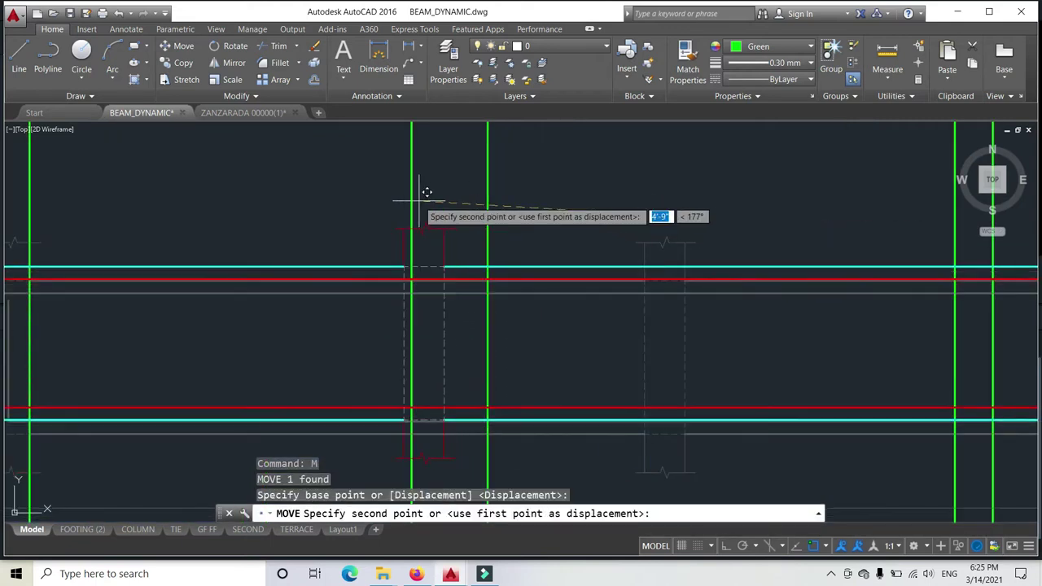
key(Escape)
scroll(472, 272, down, 2)
Step: Stretch the block's left span end to C1's inner construction line and its right span end to C3's inner line
click(362, 277)
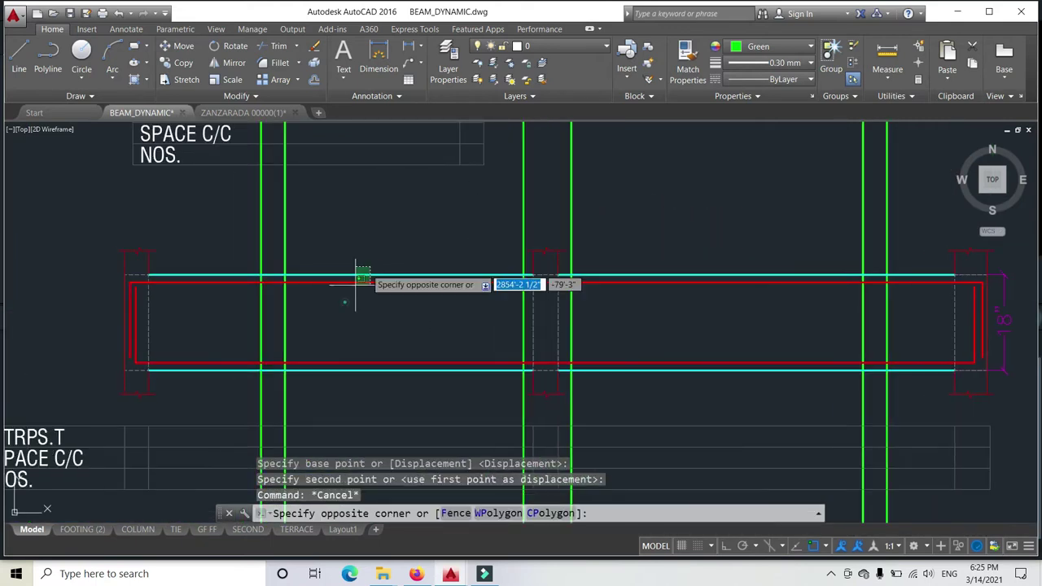
click(149, 274)
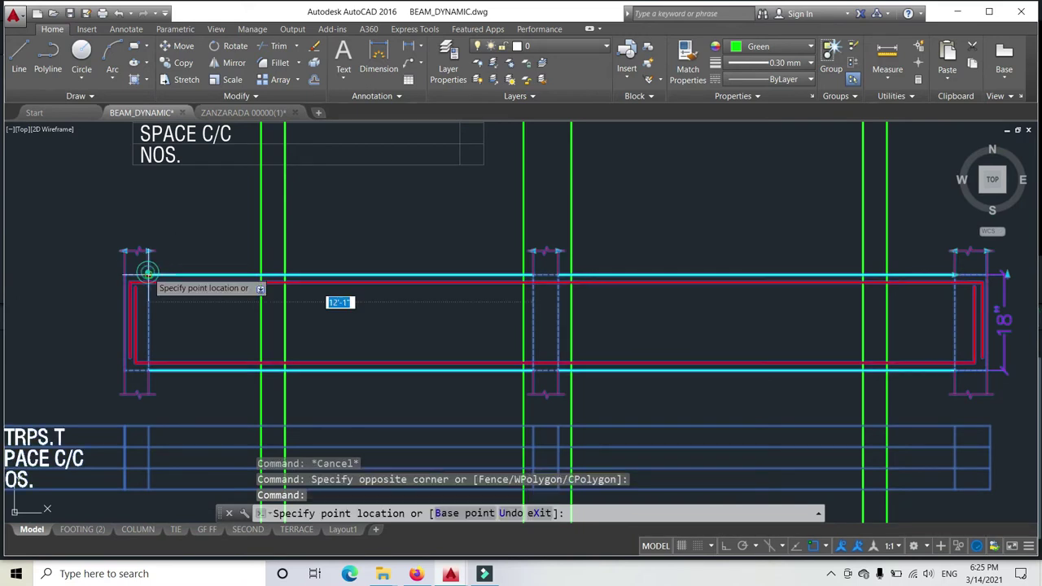
click(286, 274)
key(Escape)
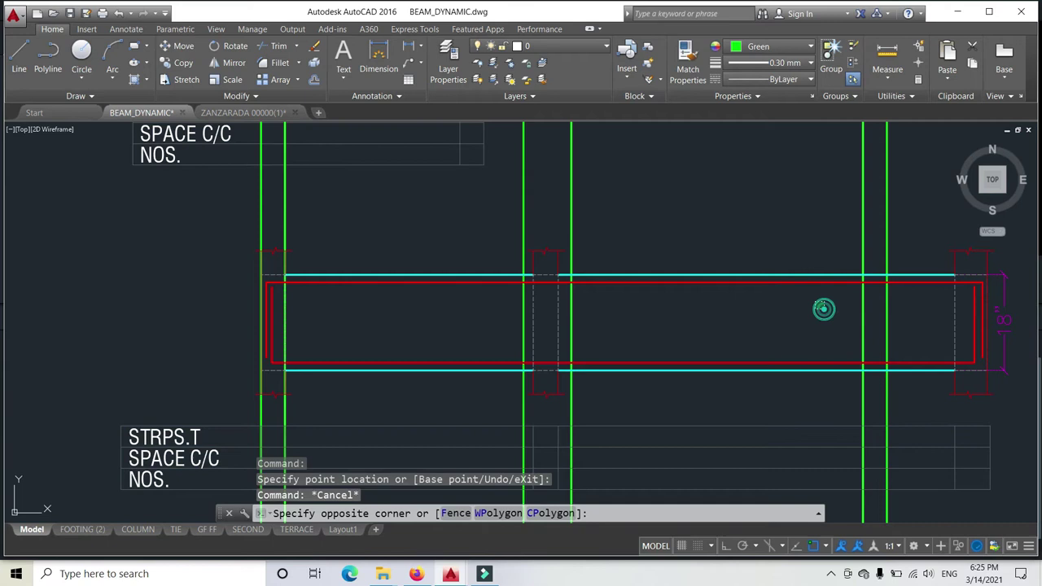
click(750, 262)
click(954, 275)
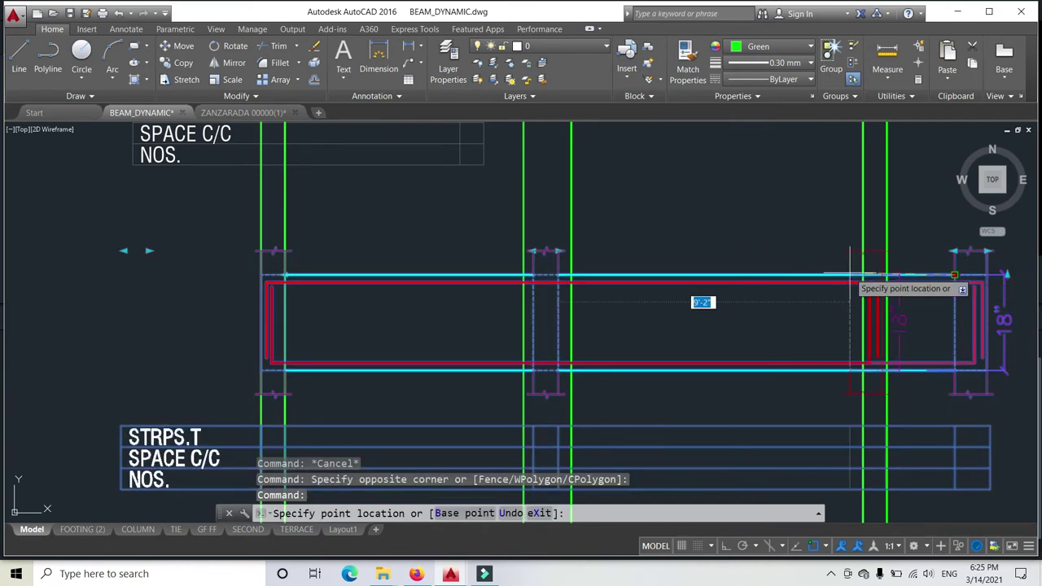
click(862, 275)
key(Escape)
Step: Stretch the middle support's left and right grips to the two C2 construction lines
scroll(531, 251, up, 4)
click(531, 252)
click(528, 221)
click(537, 248)
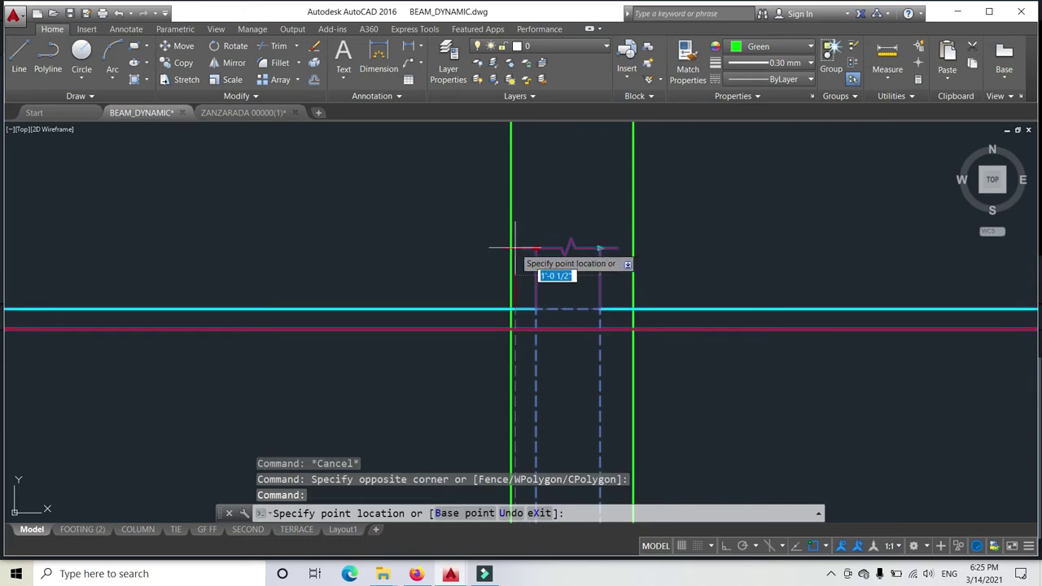
click(511, 248)
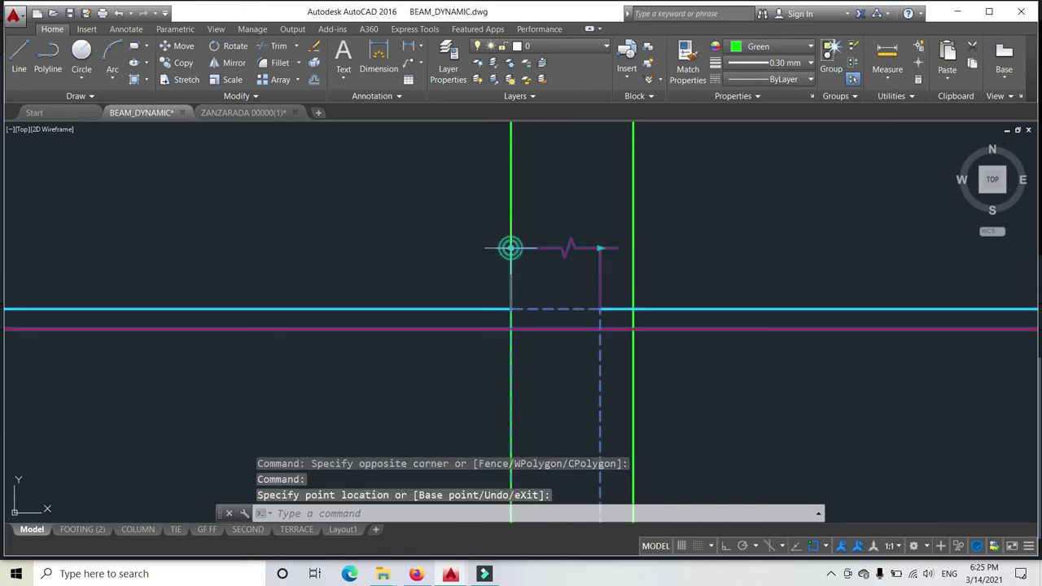
click(632, 248)
scroll(570, 256, down, 3)
scroll(537, 218, down, 4)
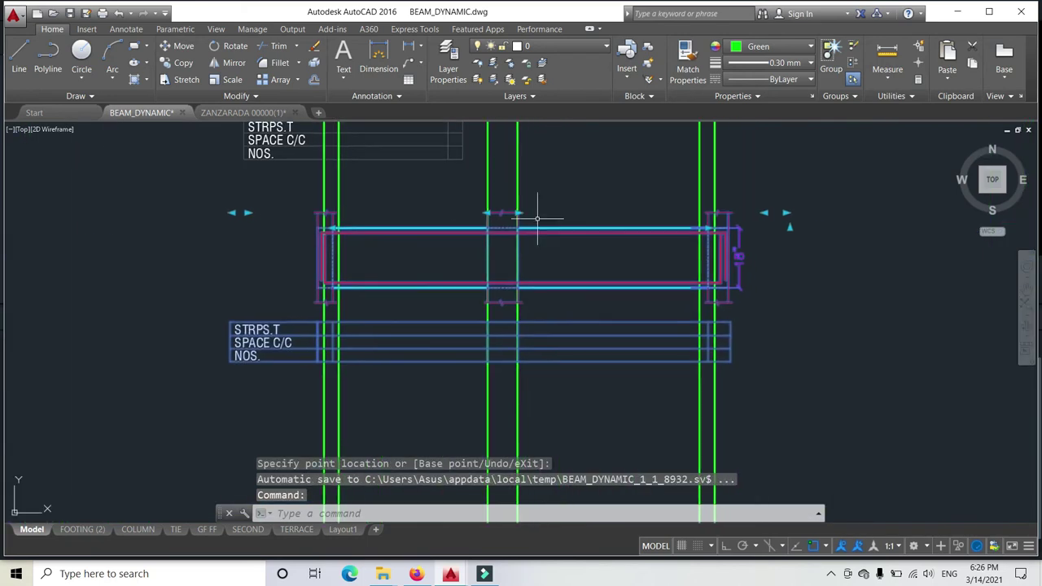
key(Escape)
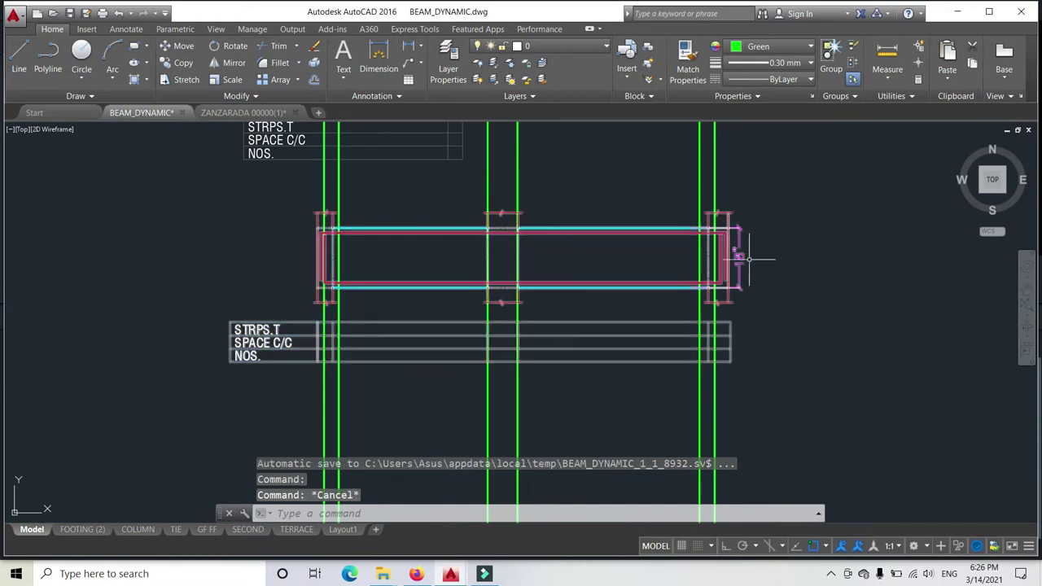
Step: Pull the right span's end grip back to C3's inner construction line and slightly inside it
click(741, 277)
click(725, 236)
scroll(723, 235, up, 5)
middle_drag(631, 211, 624, 286)
click(640, 288)
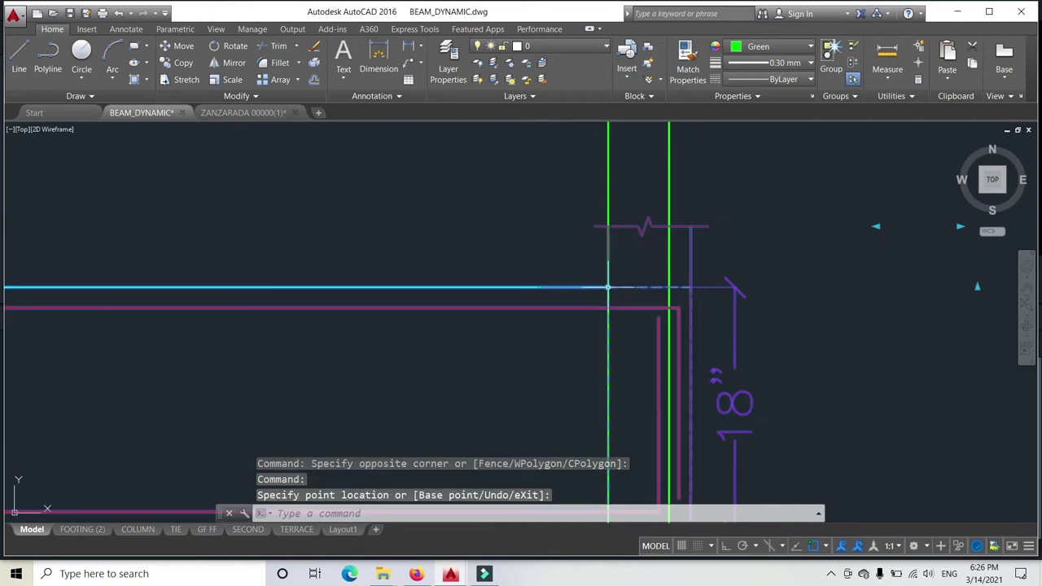
click(608, 288)
click(594, 287)
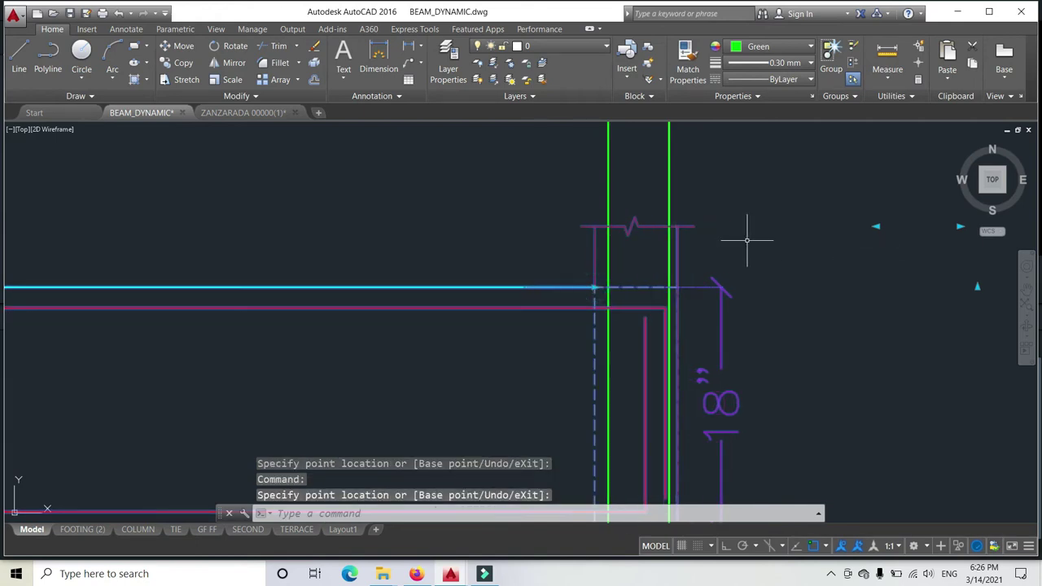
Step: Adjust both width grips of the block's right support to make it 9" wide, and clear the selection
middle_drag(865, 228, 651, 270)
click(652, 270)
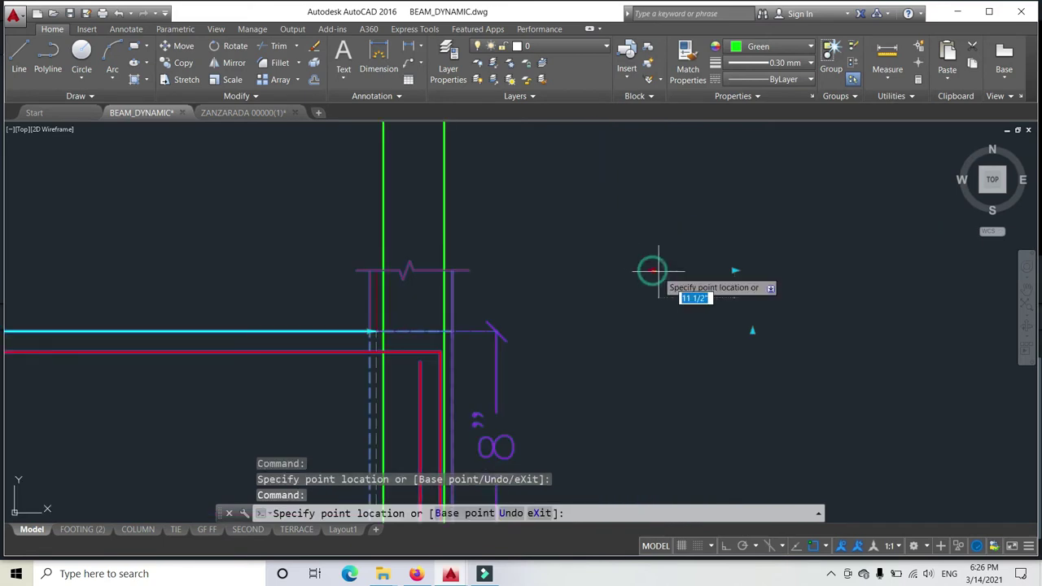
click(665, 271)
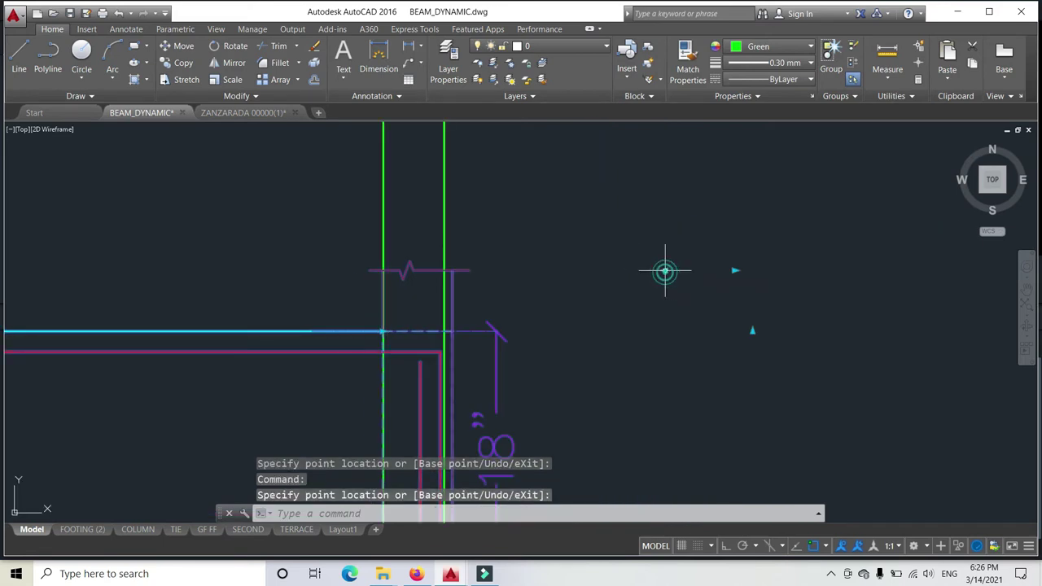
click(734, 271)
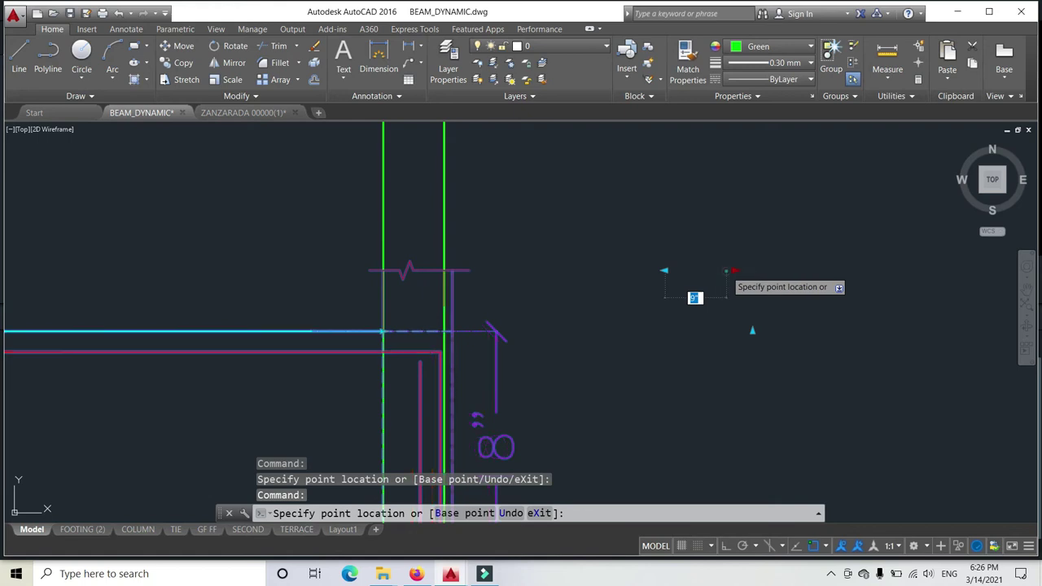
click(727, 271)
scroll(414, 295, down, 4)
middle_drag(415, 296, 575, 205)
key(Escape)
scroll(399, 244, down, 2)
mouse_move(399, 244)
middle_down()
mouse_move(513, 214)
mouse_move(525, 286)
middle_up()
click(496, 245)
scroll(477, 216, up, 2)
key(Escape)
click(702, 257)
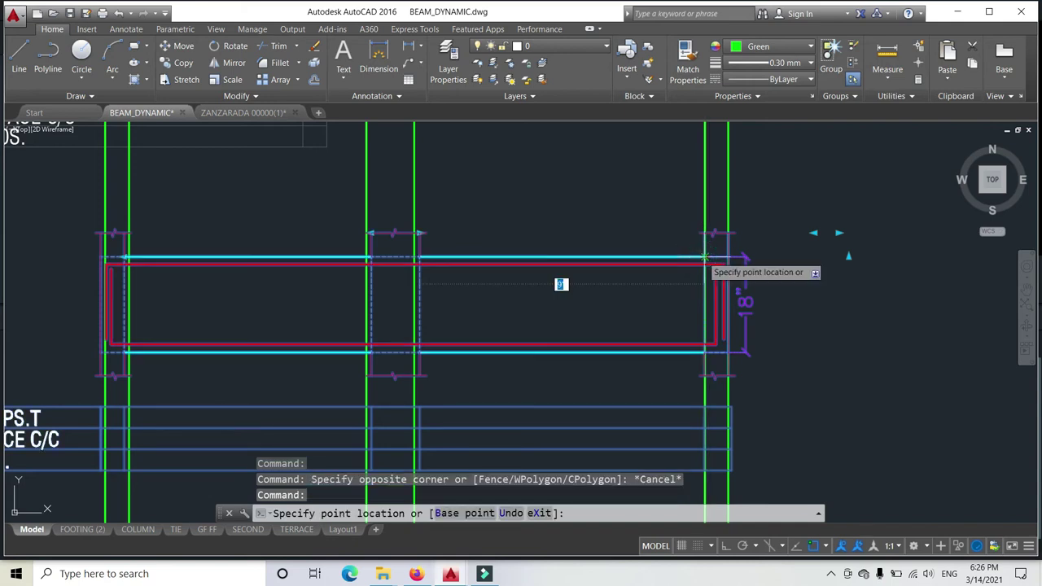
key(Escape)
Step: Move the whole block 2" to the left so its middle support lines up with C2's first construction line
middle_drag(311, 253, 393, 276)
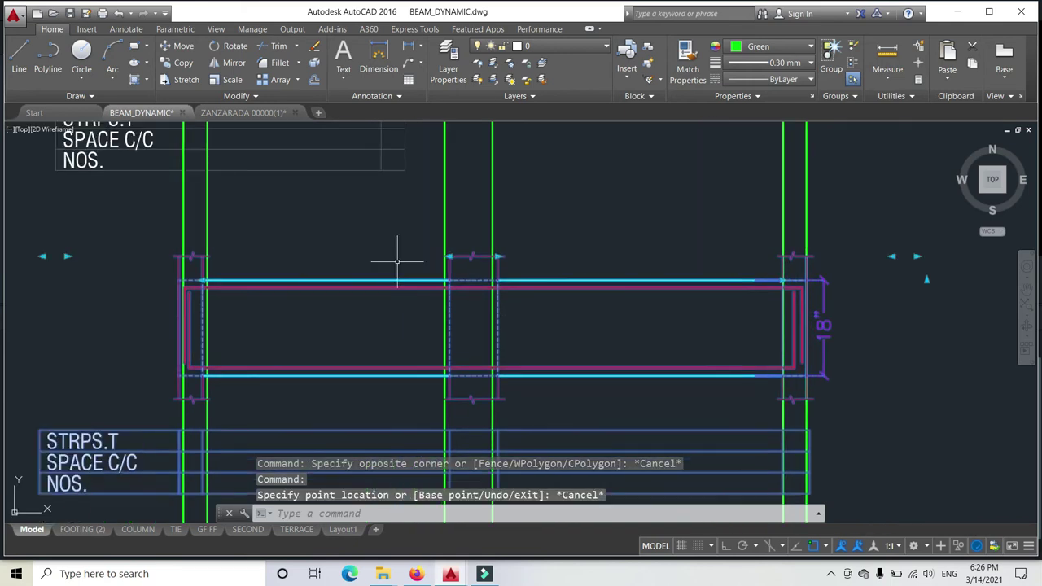
text(m)
key(Return)
scroll(444, 266, up, 6)
click(478, 330)
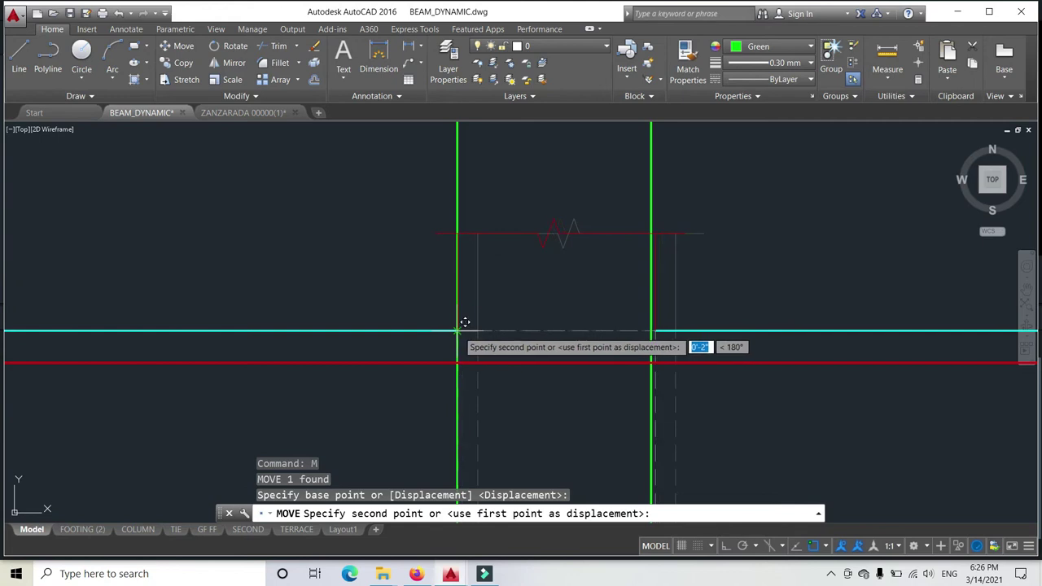
click(463, 328)
scroll(448, 244, down, 4)
middle_drag(322, 335, 390, 314)
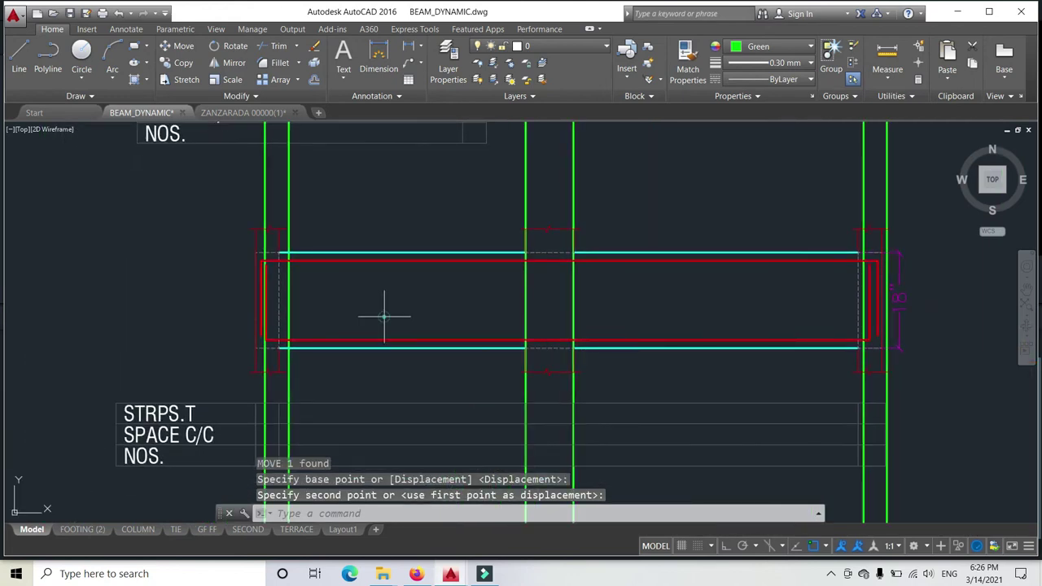
Step: Stretch the left span's end grip to C1's inner construction line to realign the left support
click(317, 220)
scroll(278, 244, up, 4)
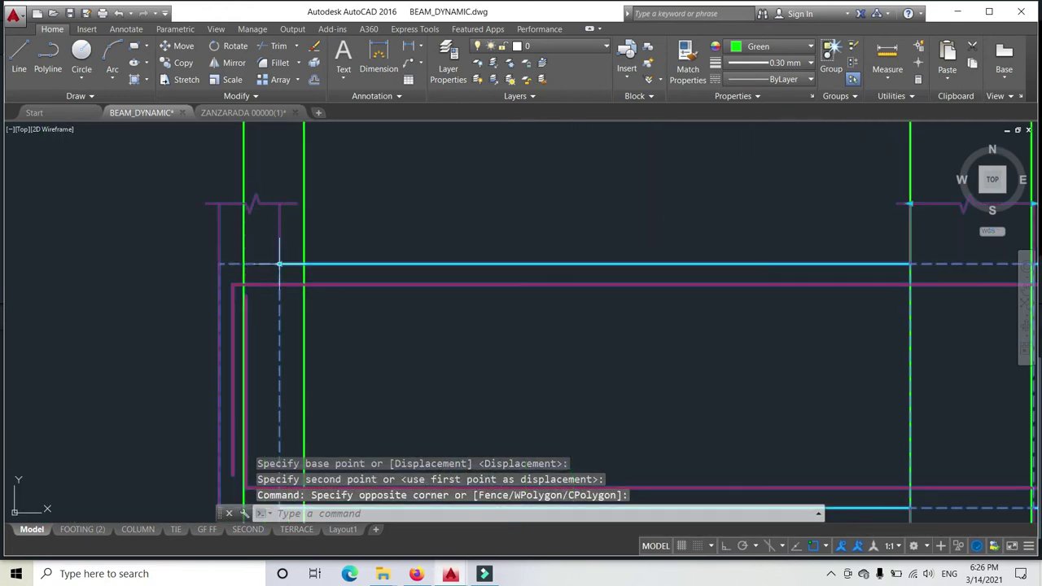
click(280, 264)
click(304, 264)
scroll(304, 262, down, 4)
middle_drag(303, 260, 107, 240)
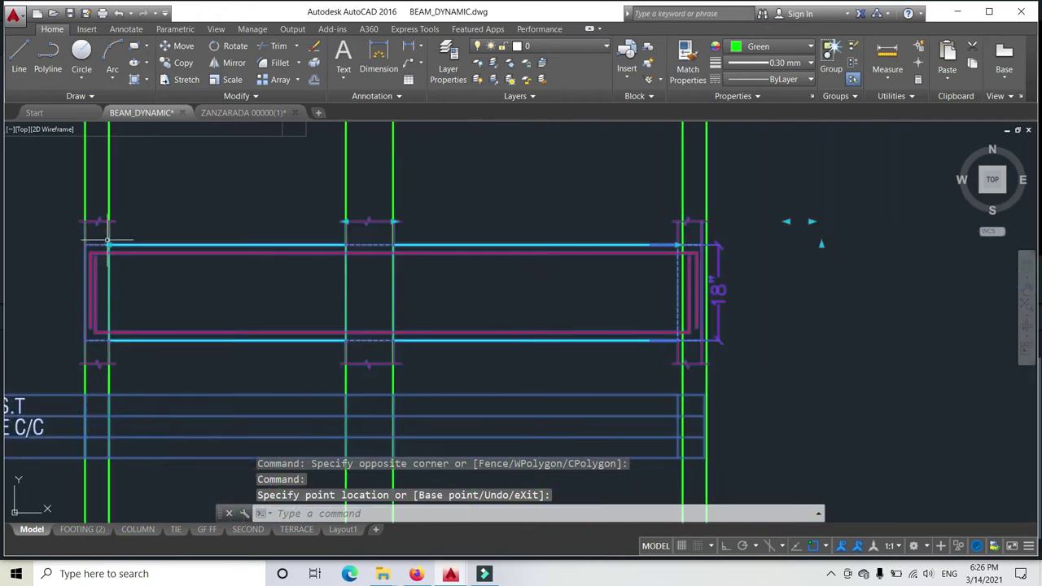
Step: Stretch the right span's end grip onto C3's inner construction line to realign the right support, and clear the selection
scroll(673, 246, up, 4)
click(687, 242)
click(696, 242)
scroll(686, 213, down, 5)
key(Escape)
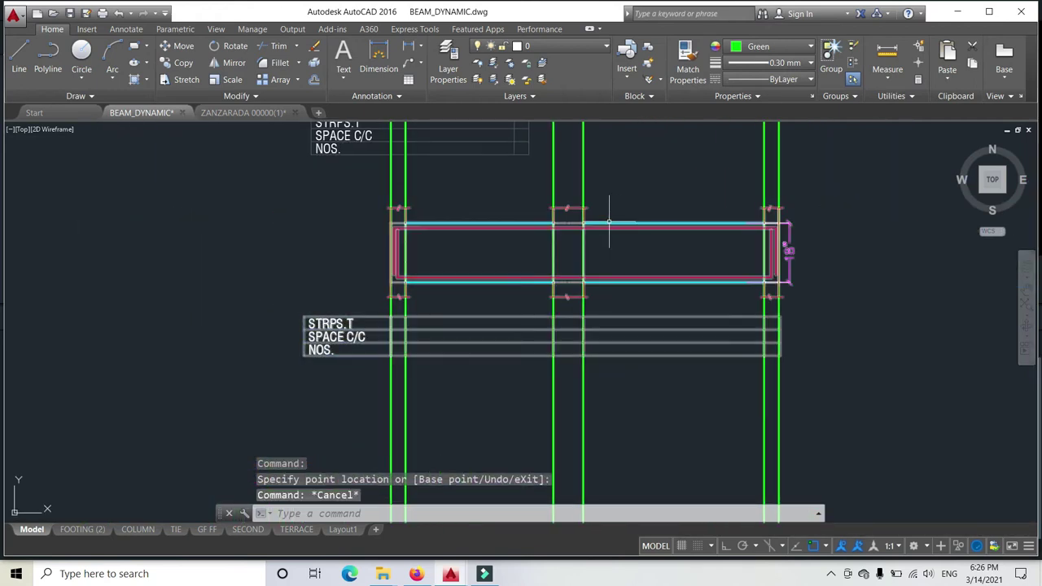
key(Escape)
middle_drag(445, 237, 329, 292)
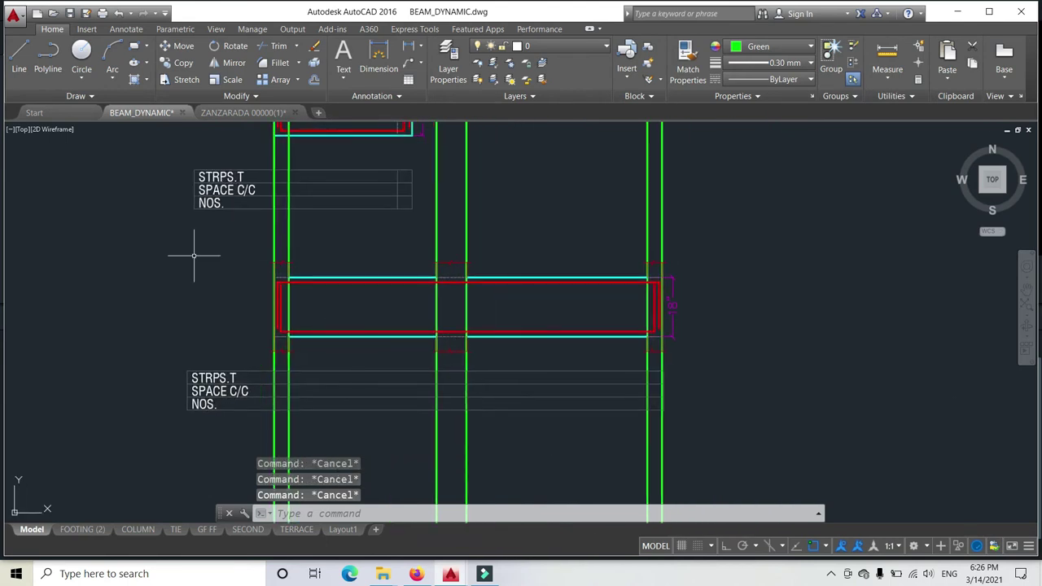
Step: Erase the six vertical construction lines running through columns C1, C2 and C3
scroll(384, 274, down, 6)
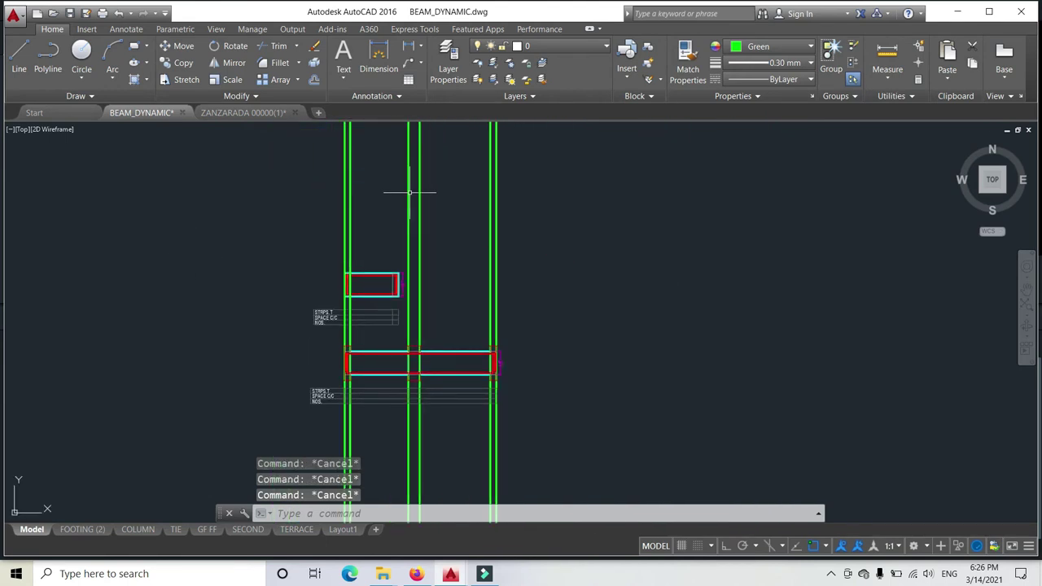
middle_drag(393, 239, 366, 361)
scroll(436, 304, up, 2)
click(405, 276)
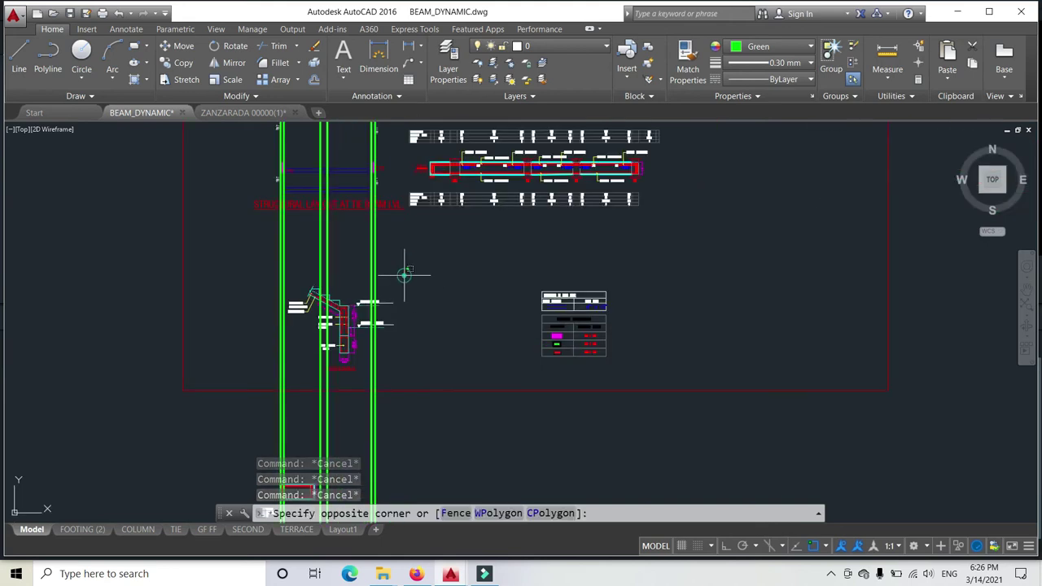
click(267, 222)
text(e)
key(Return)
middle_drag(292, 205, 337, 348)
key(Escape)
Step: Draw vertical construction lines through both side edges of columns C4, C5 and C6 for beam TB3
middle_drag(291, 155, 298, 233)
scroll(280, 172, up, 2)
middle_drag(374, 322, 337, 236)
scroll(337, 235, down, 2)
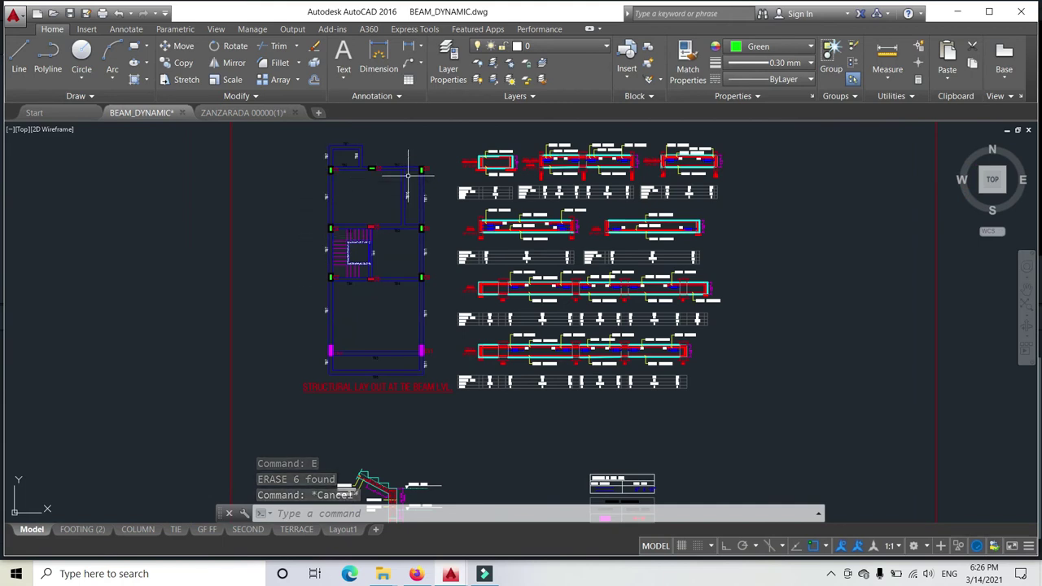
scroll(349, 225, up, 4)
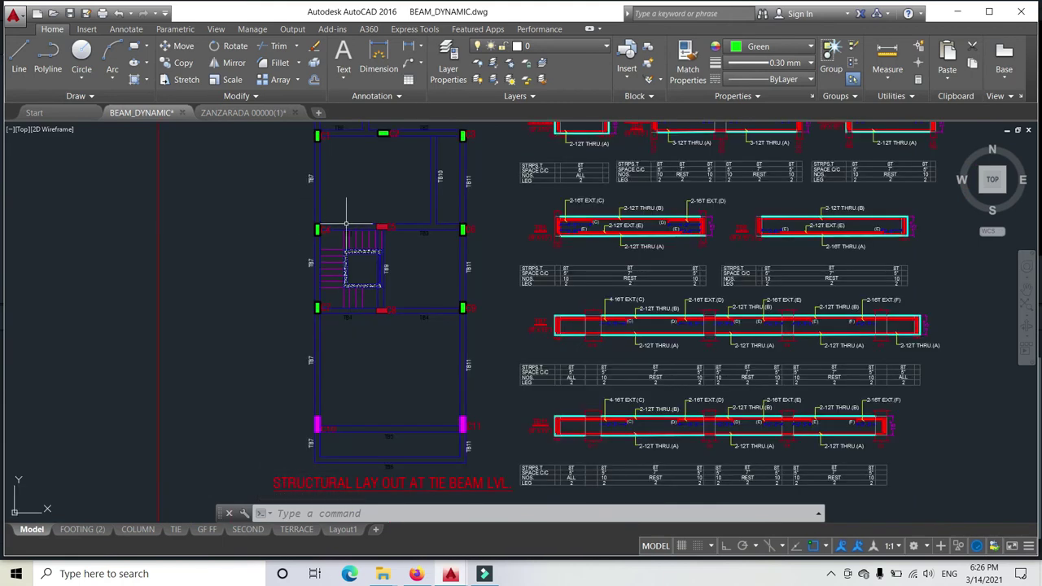
middle_drag(441, 231, 441, 295)
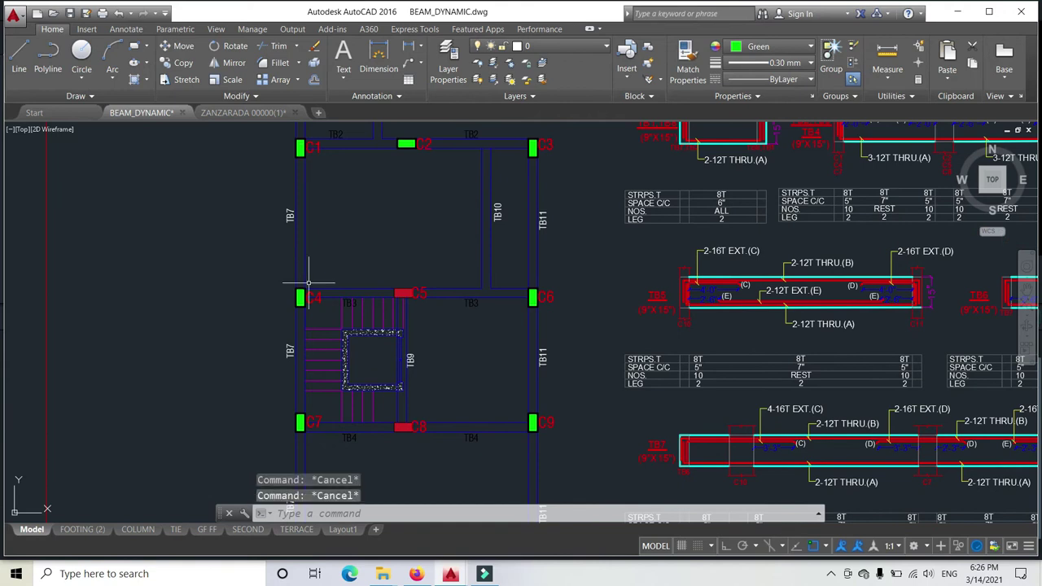
key(Return)
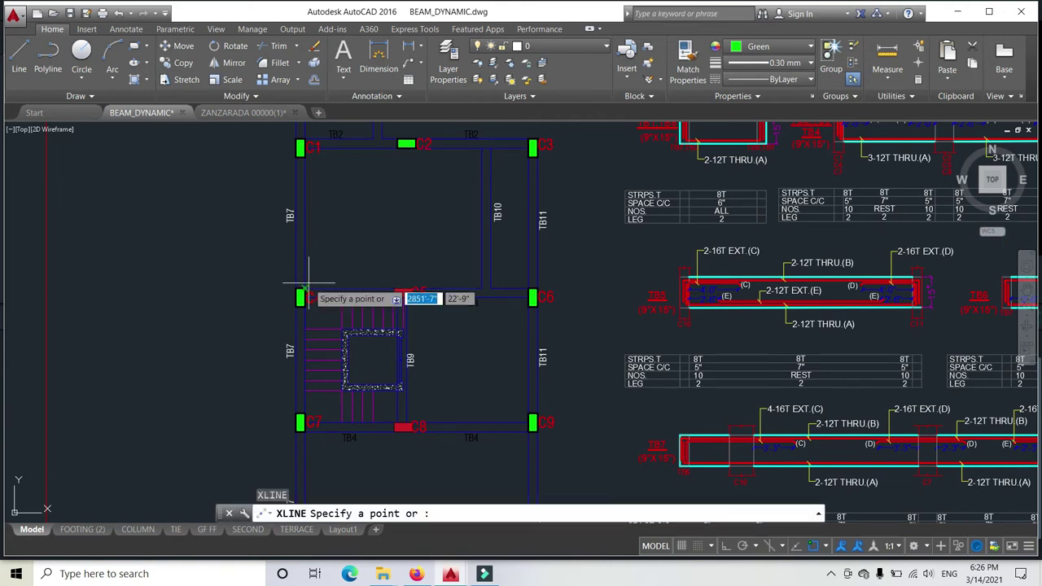
text(V)
key(Return)
scroll(300, 293, up, 3)
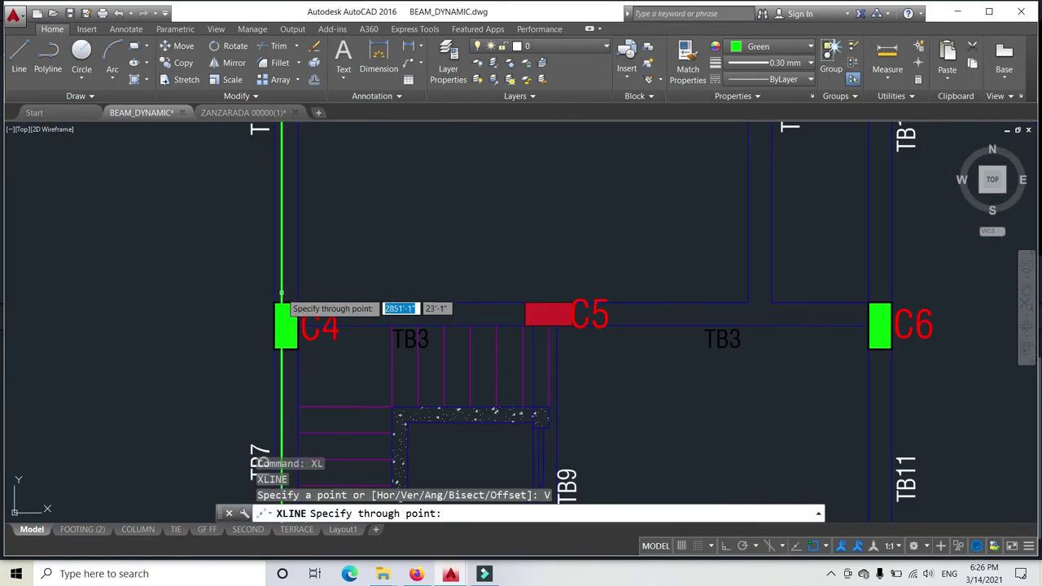
click(298, 303)
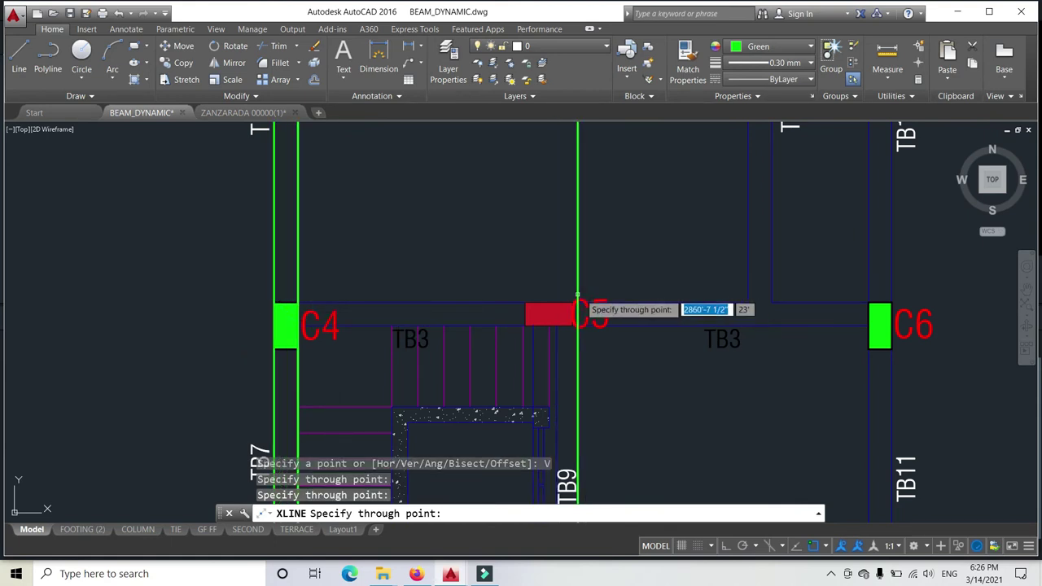
click(571, 309)
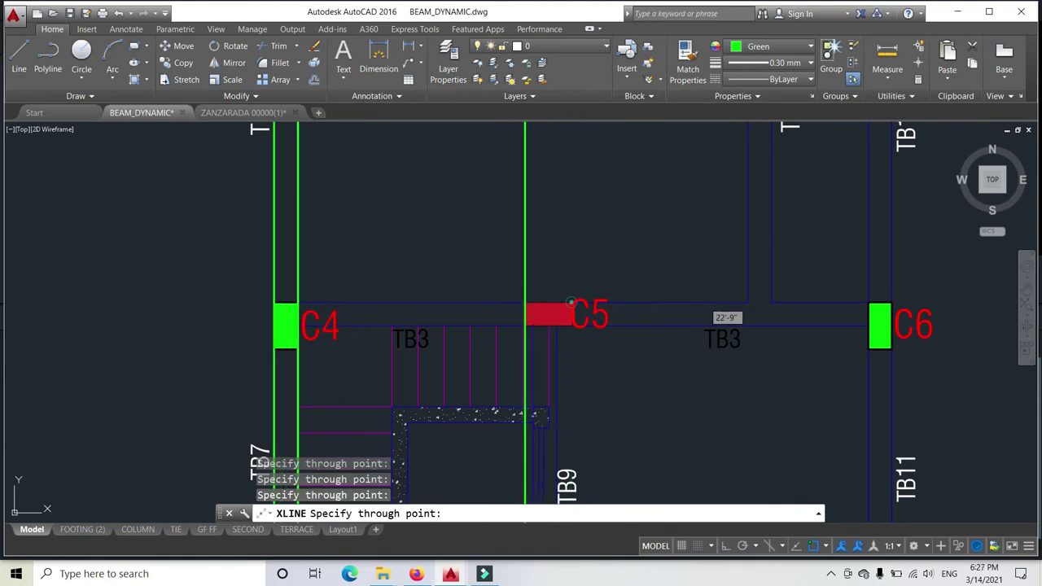
middle_drag(759, 286, 459, 269)
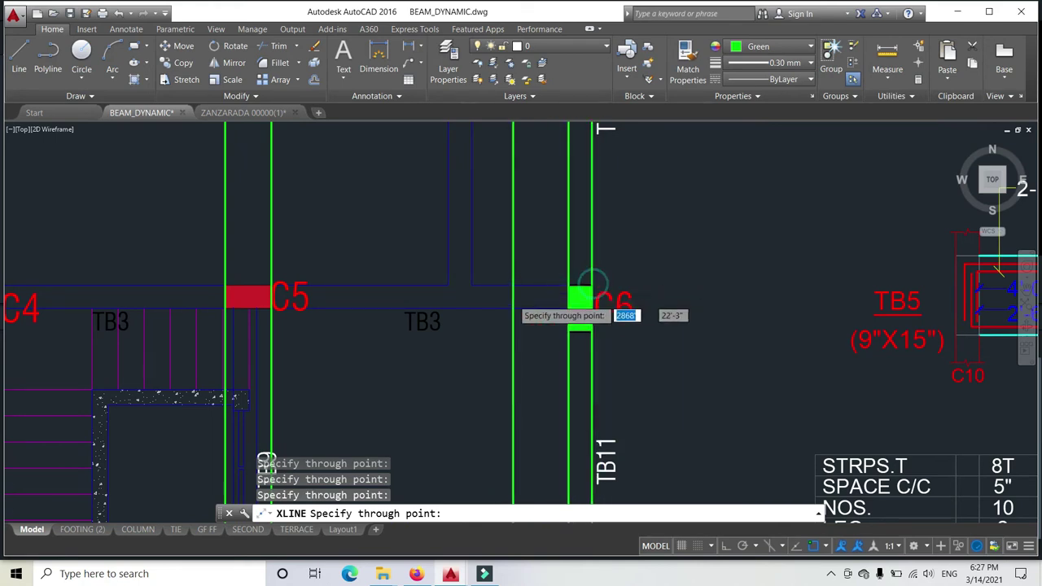
key(Escape)
scroll(419, 230, down, 8)
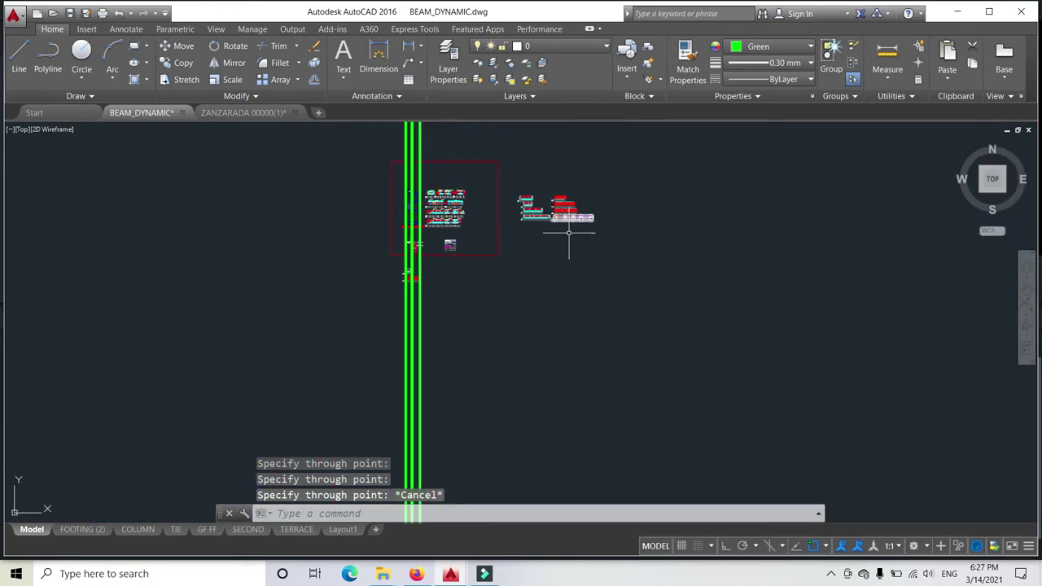
scroll(569, 232, up, 5)
middle_drag(421, 279, 337, 407)
scroll(560, 193, up, 3)
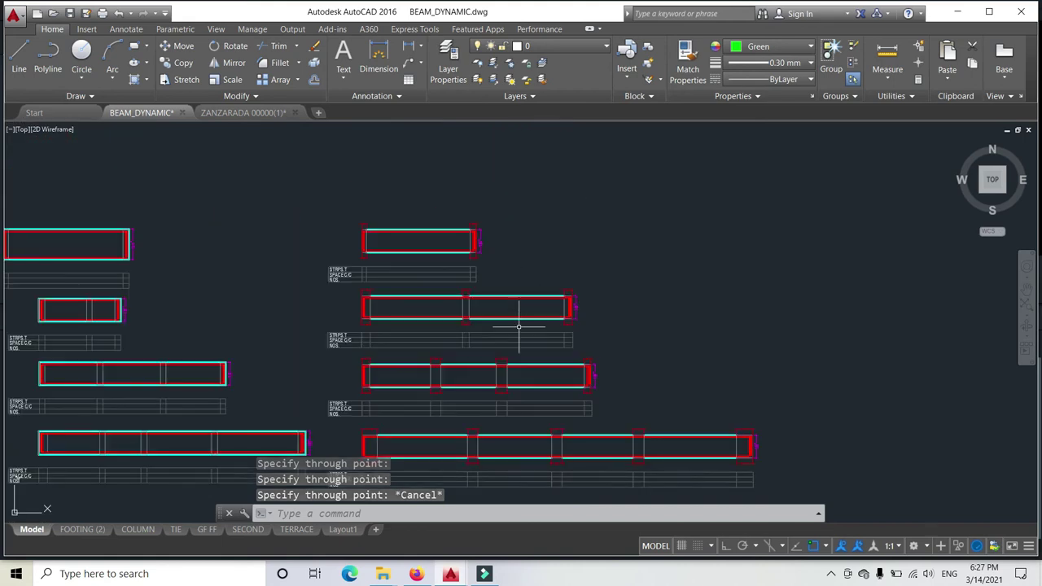
scroll(324, 293, down, 2)
middle_drag(122, 337, 675, 156)
middle_drag(31, 394, 449, 235)
middle_drag(510, 250, 485, 155)
middle_drag(349, 256, 342, 216)
click(483, 370)
text(e)
key(space)
scroll(432, 312, down, 5)
middle_drag(433, 312, 139, 396)
key(ctrl+z)
key(ctrl+z)
key(ctrl+z)
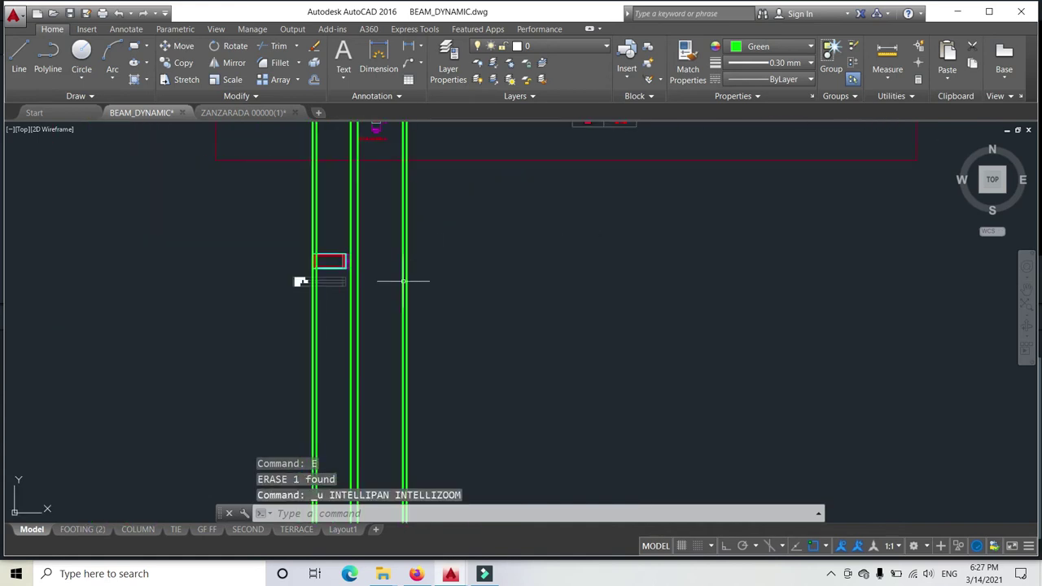
Step: Explode the fitted two-span TB2 beam block below the layout sheet
click(255, 296)
click(532, 374)
text(x)
key(space)
Step: Copy the two-span beam block from the block library by its middle support corner onto the C4–C6 construction lines
scroll(533, 374, down, 3)
middle_drag(532, 374, 295, 342)
scroll(691, 228, up, 4)
click(765, 271)
click(681, 258)
scroll(640, 270, up, 4)
text(co)
key(space)
scroll(630, 222, up, 4)
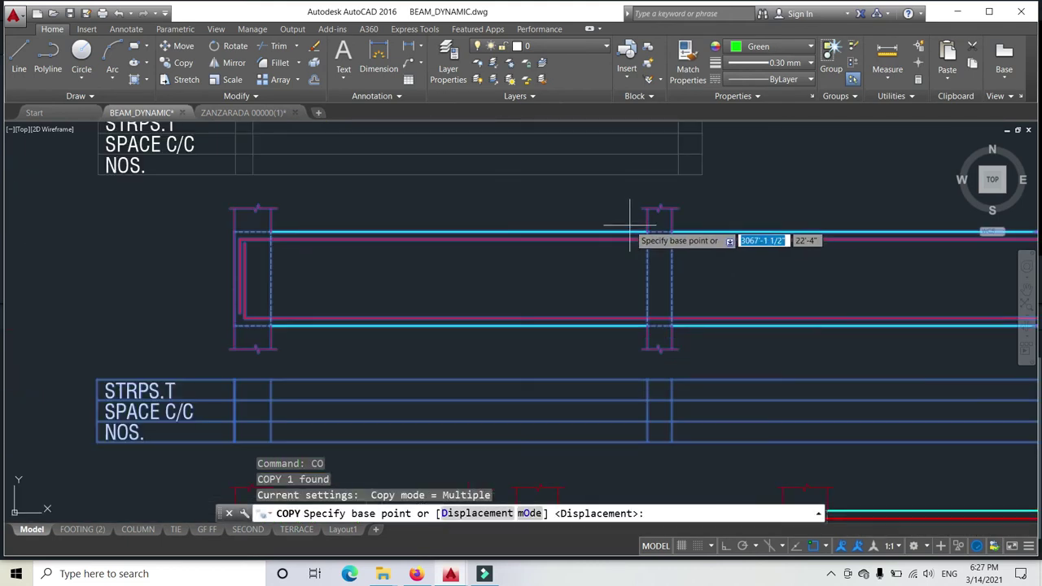
click(645, 234)
scroll(627, 236, down, 6)
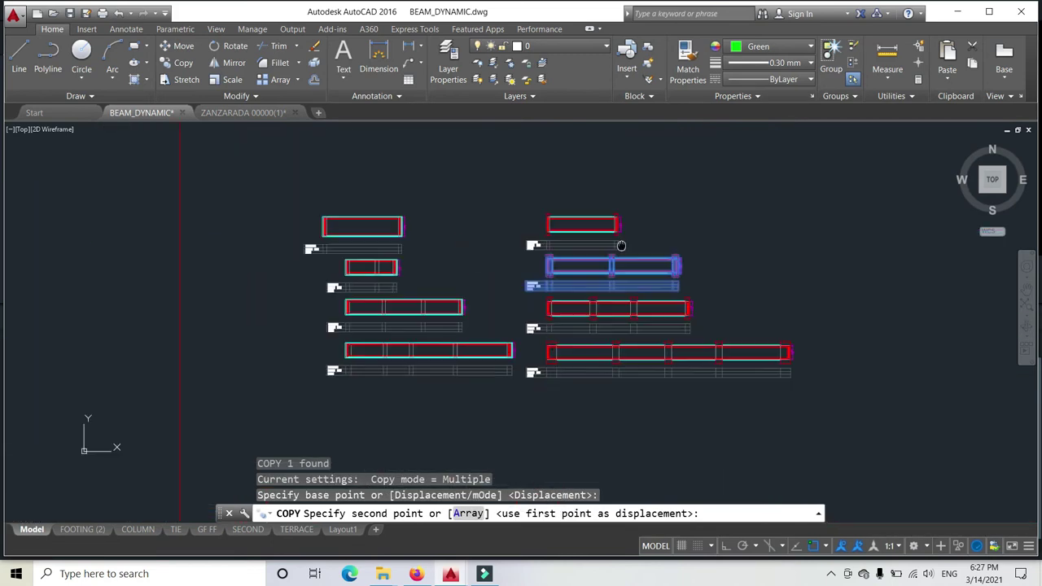
scroll(658, 241, up, 5)
scroll(523, 228, up, 3)
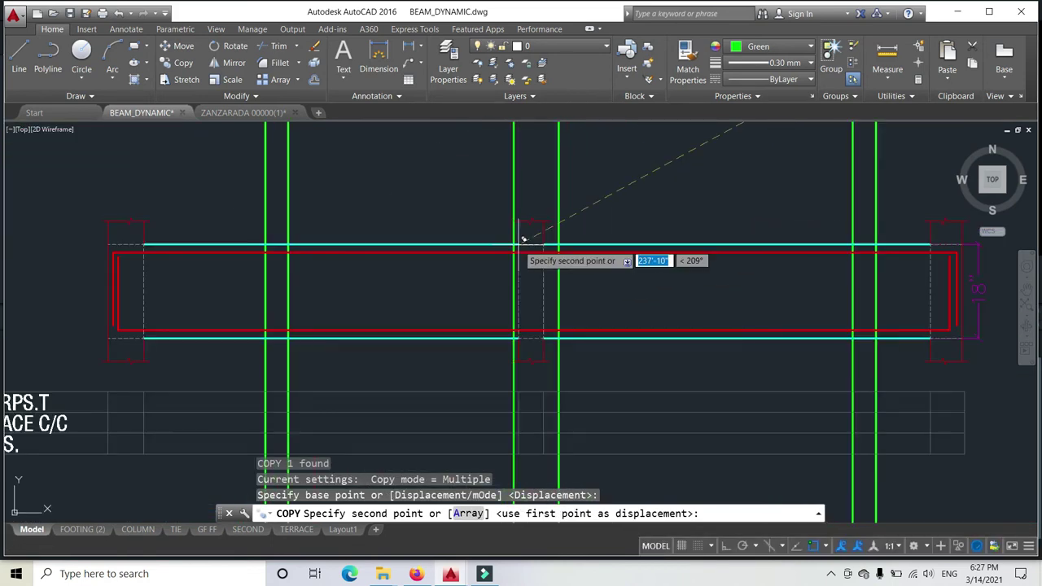
click(524, 248)
key(Escape)
Step: Stretch both width grips of the copied block's middle support out to C5's two construction lines
click(465, 282)
click(421, 232)
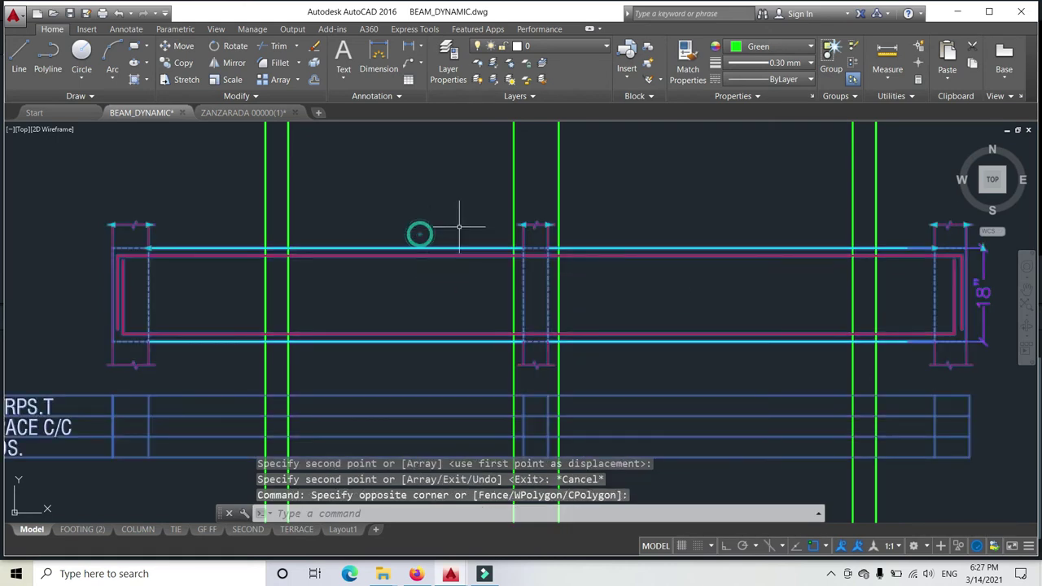
scroll(476, 221, up, 2)
click(597, 232)
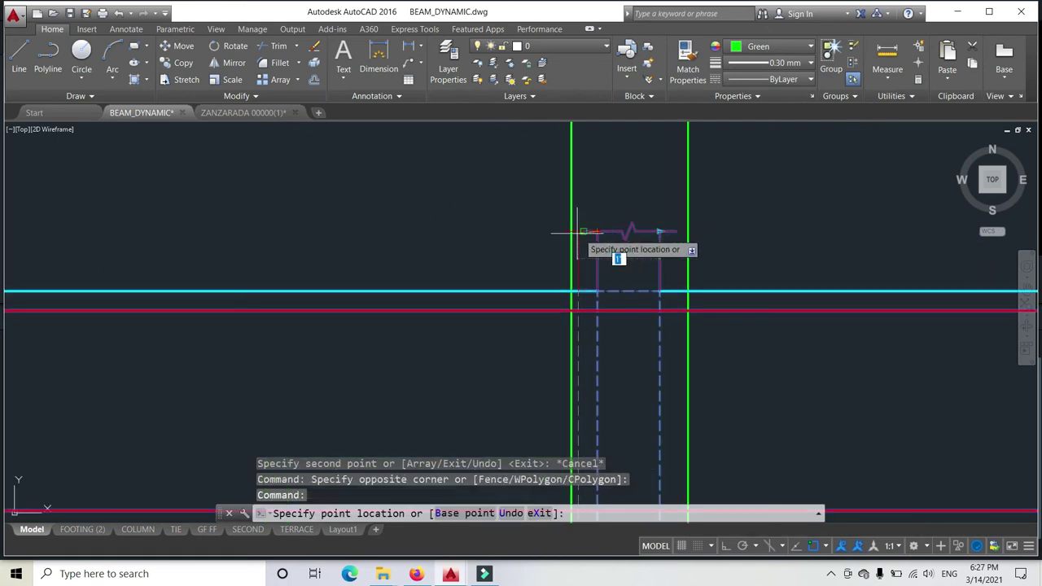
click(573, 232)
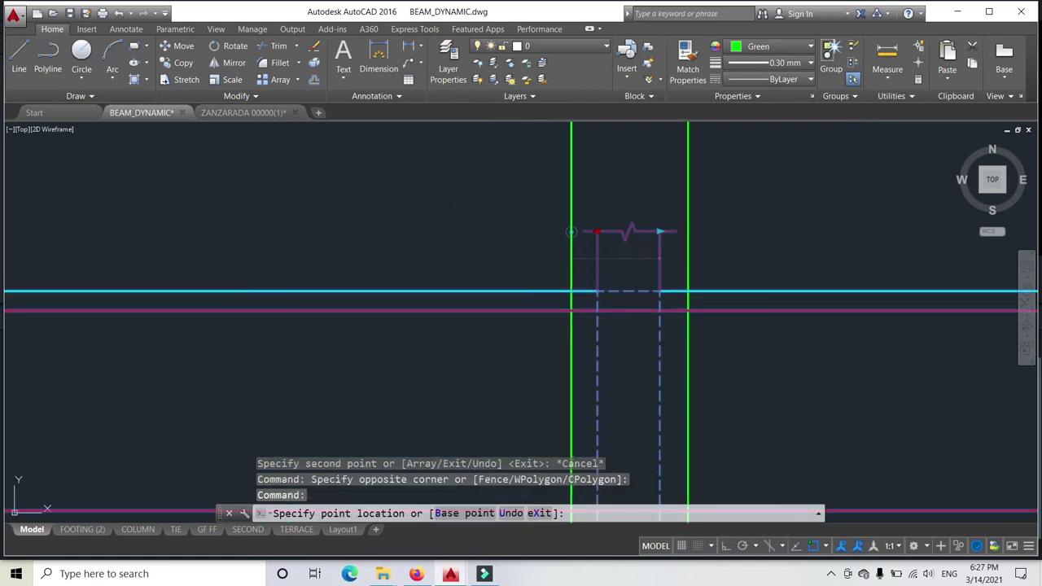
click(660, 232)
click(686, 232)
scroll(649, 236, down, 4)
Step: Fine-tune the middle support's right width grip onto C5's second construction line and clear the selection
scroll(649, 236, up, 5)
click(690, 255)
click(692, 254)
scroll(691, 255, up, 6)
click(688, 255)
click(696, 255)
scroll(593, 283, down, 10)
middle_drag(583, 278, 645, 217)
key(Escape)
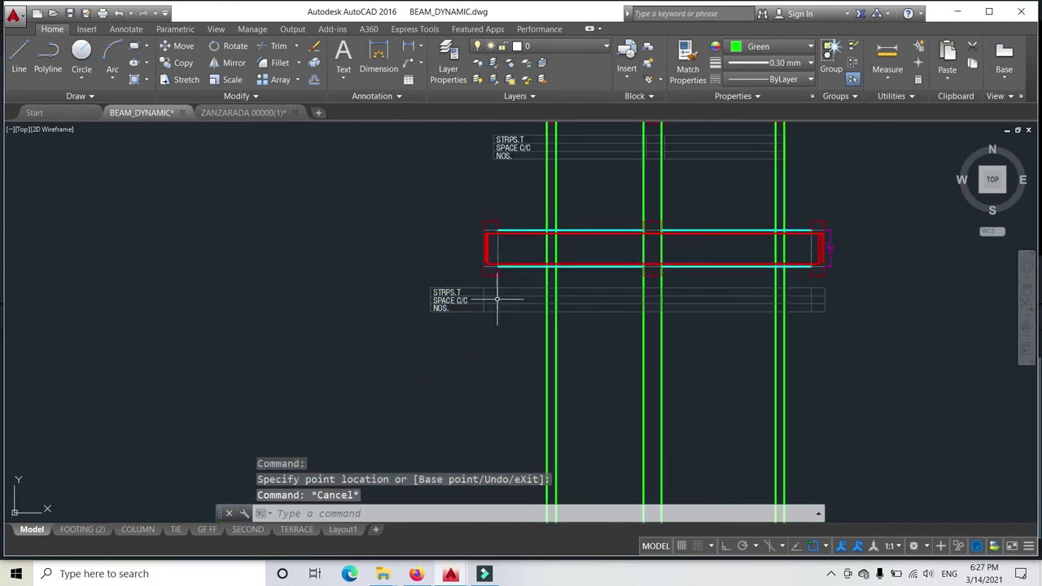
Step: Stretch the left span's end grip to slightly inside C4's inner construction line
click(414, 214)
scroll(480, 218, up, 4)
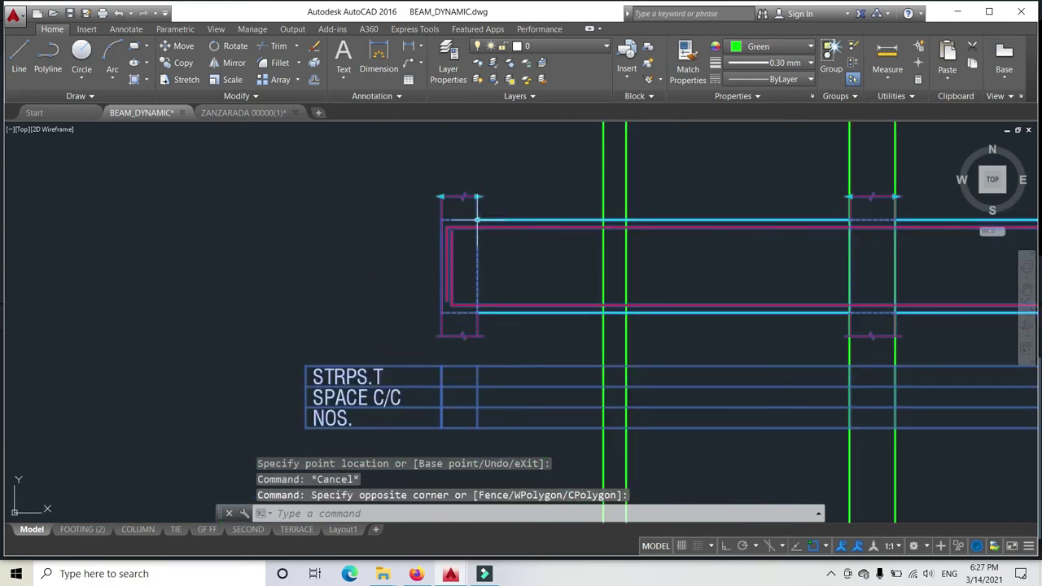
click(477, 220)
scroll(570, 220, up, 6)
middle_drag(805, 216, 653, 275)
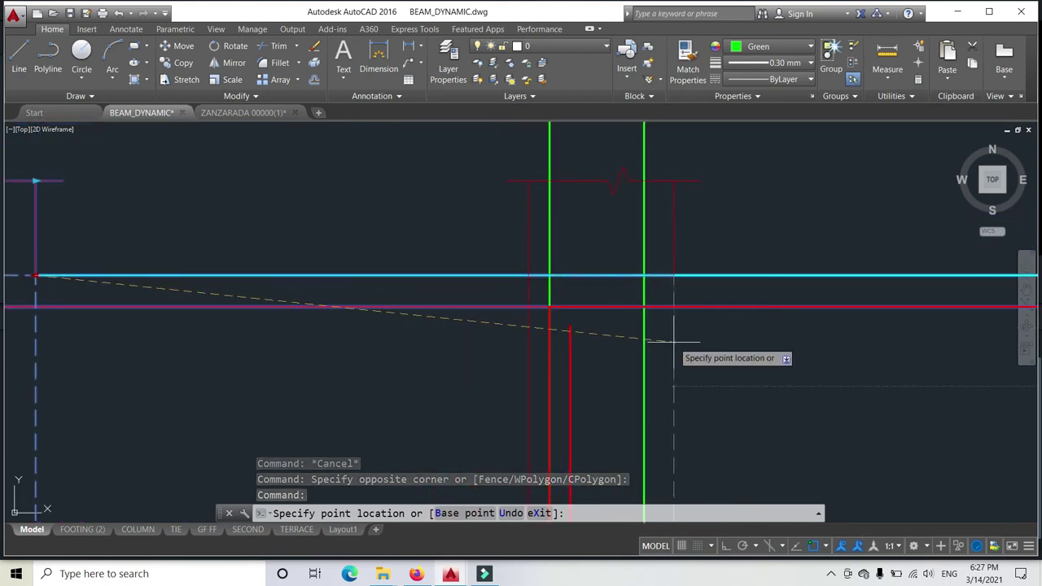
key(Escape)
Step: Reselect the block and move the left support's outer width grip inward to make the support 11" wide
click(530, 201)
click(459, 149)
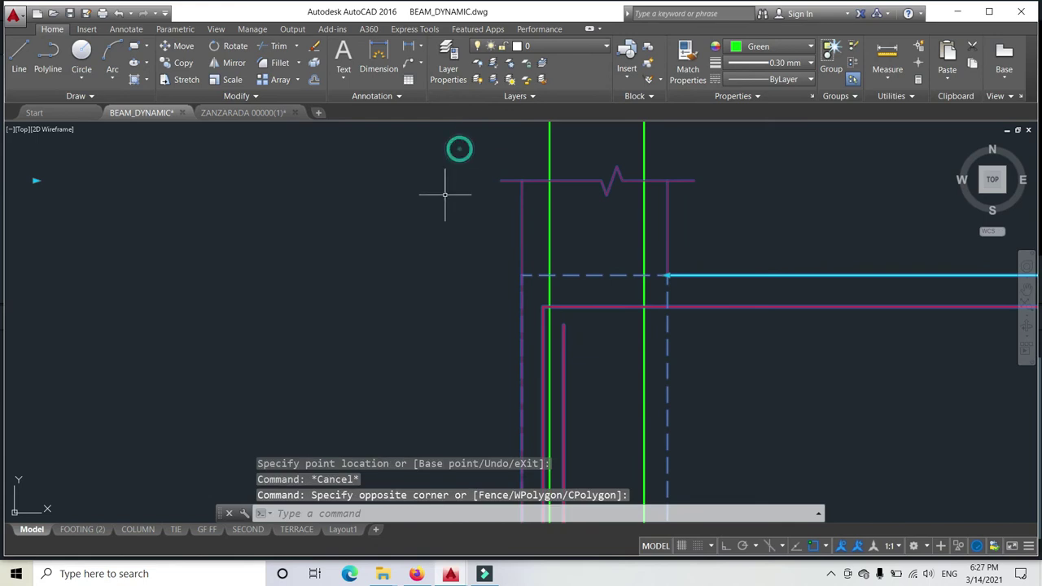
scroll(163, 191, up, 2)
middle_drag(162, 191, 161, 290)
click(770, 368)
click(565, 260)
scroll(438, 283, down, 6)
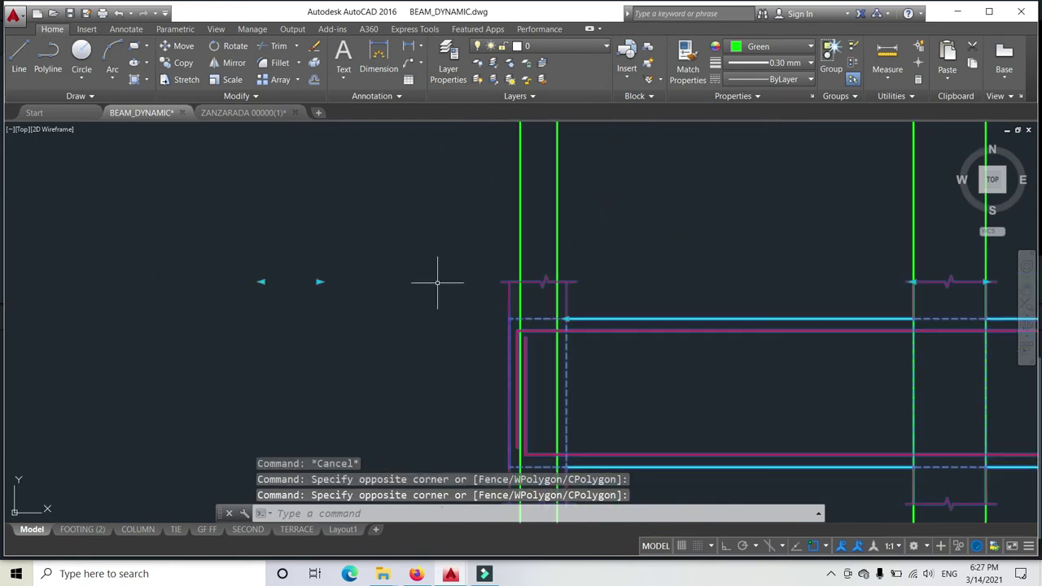
click(259, 282)
scroll(256, 283, up, 3)
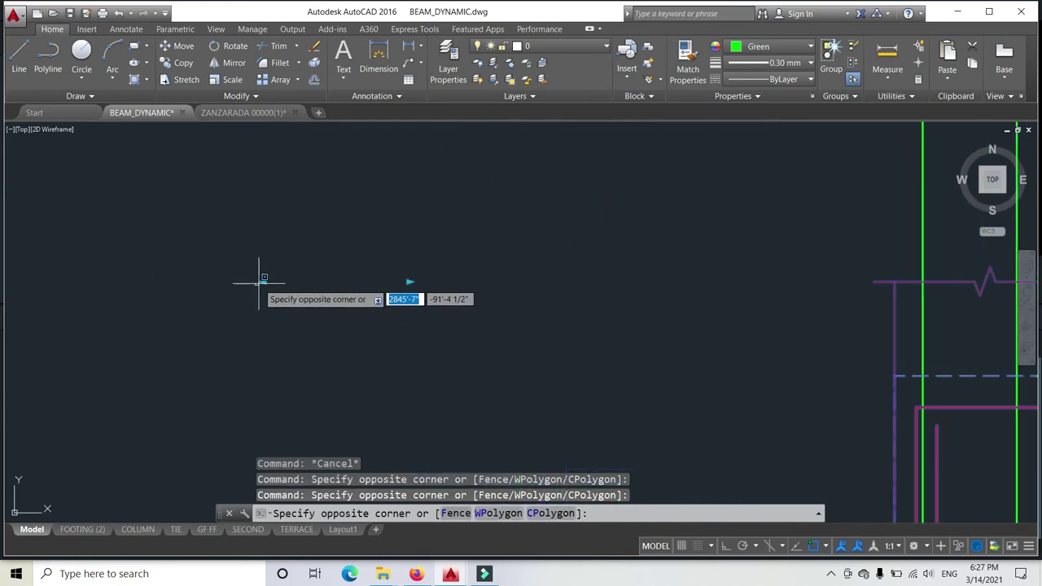
key(Escape)
click(261, 282)
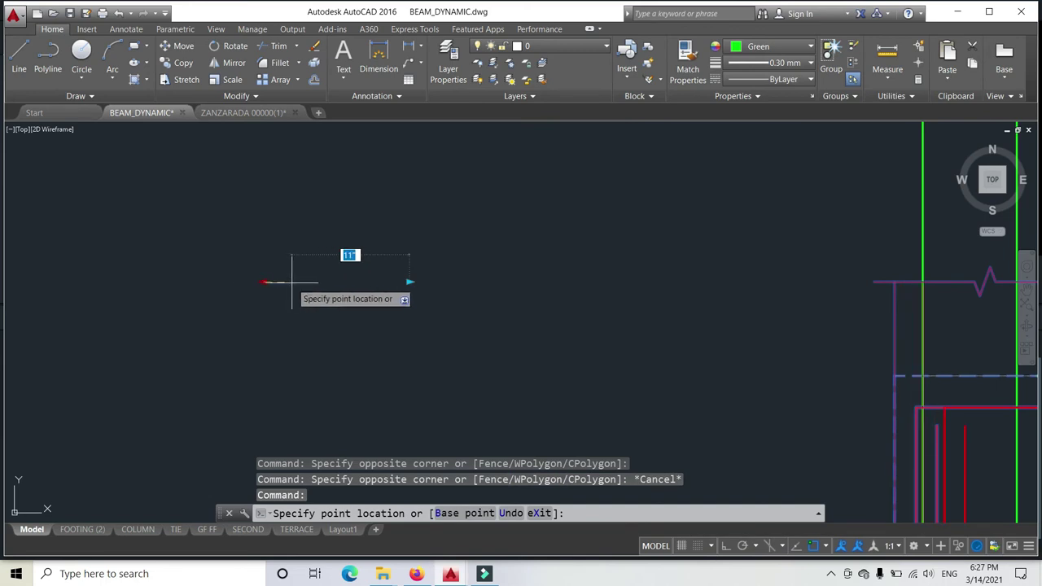
click(291, 281)
Step: Move the left support's inner width grip to make the support 9" wide, and clear the selection
middle_drag(461, 308, 392, 315)
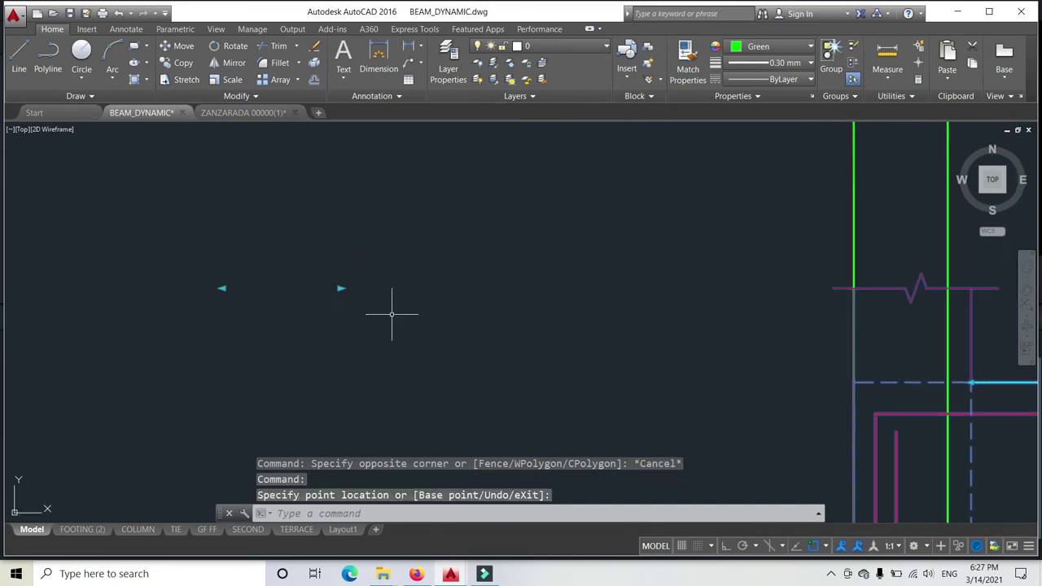
click(340, 288)
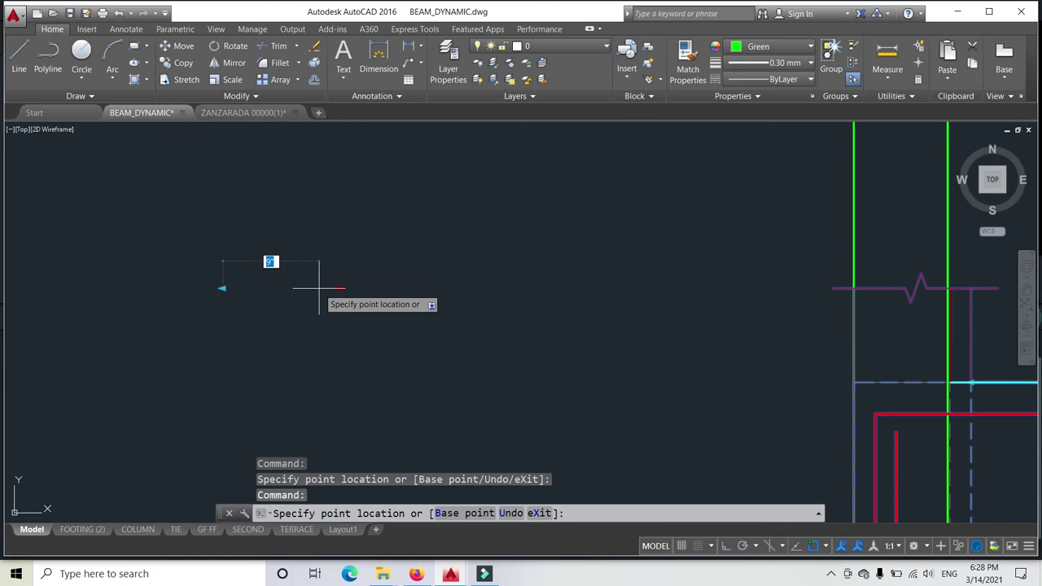
click(319, 288)
middle_drag(356, 279, 21, 256)
scroll(21, 257, down, 4)
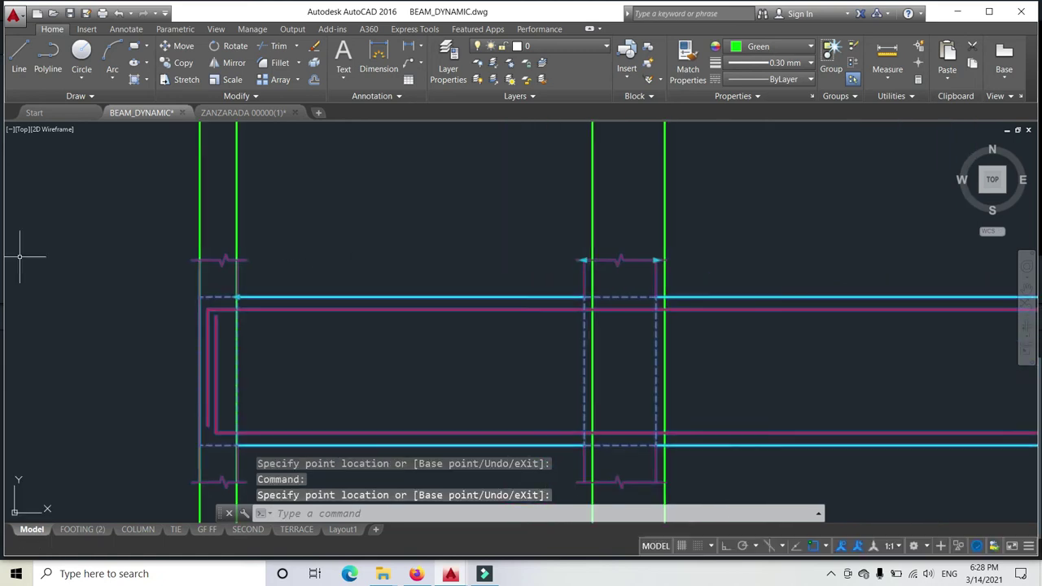
key(Escape)
Step: Stretch the right span's end grip back to slightly inside C6's inner construction line
scroll(274, 268, down, 4)
middle_drag(258, 275, 221, 237)
middle_drag(442, 367, 426, 388)
click(656, 271)
scroll(612, 265, up, 4)
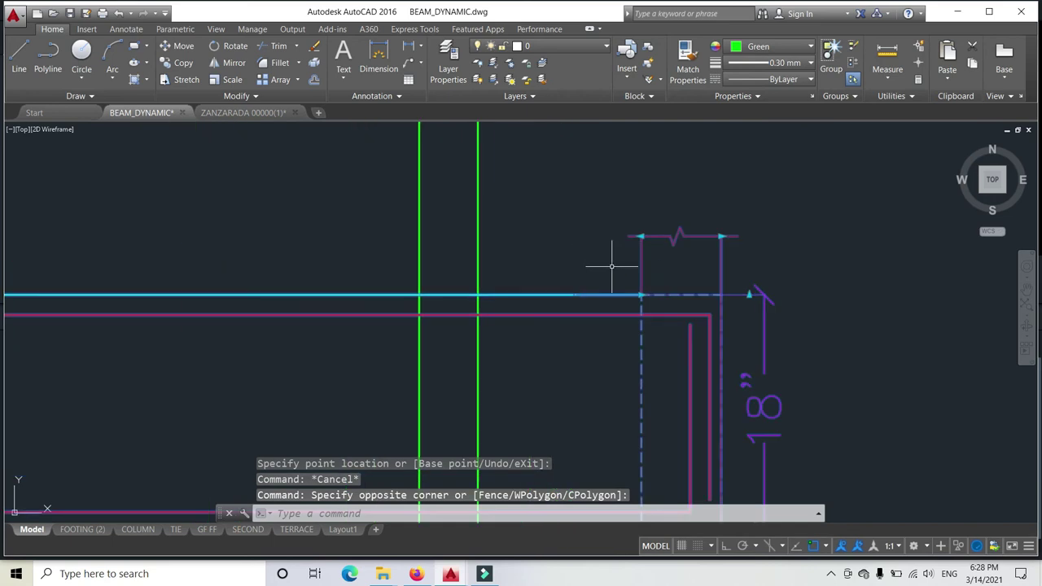
click(640, 295)
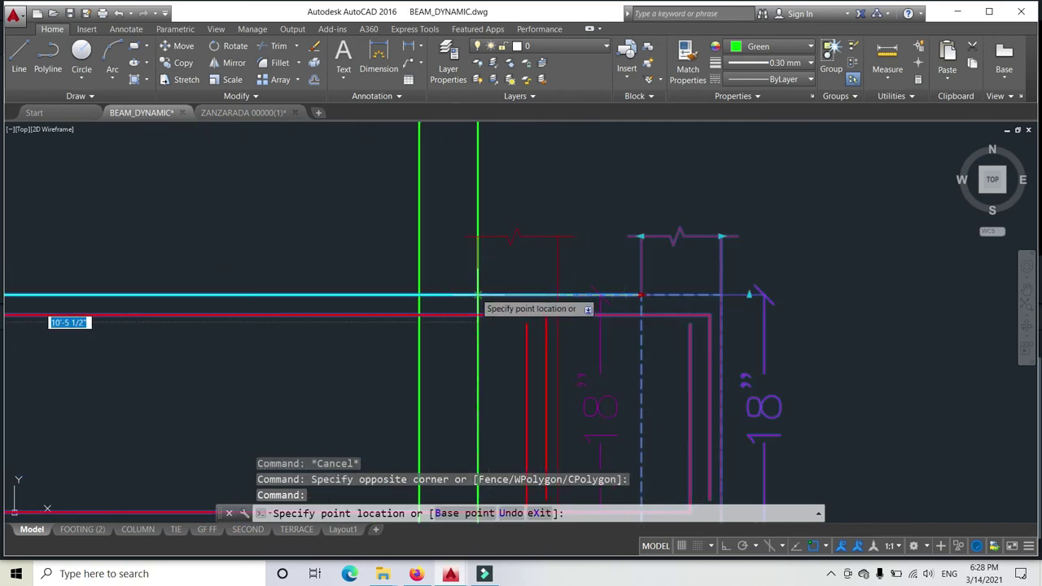
scroll(410, 291, up, 4)
click(416, 281)
scroll(561, 229, down, 4)
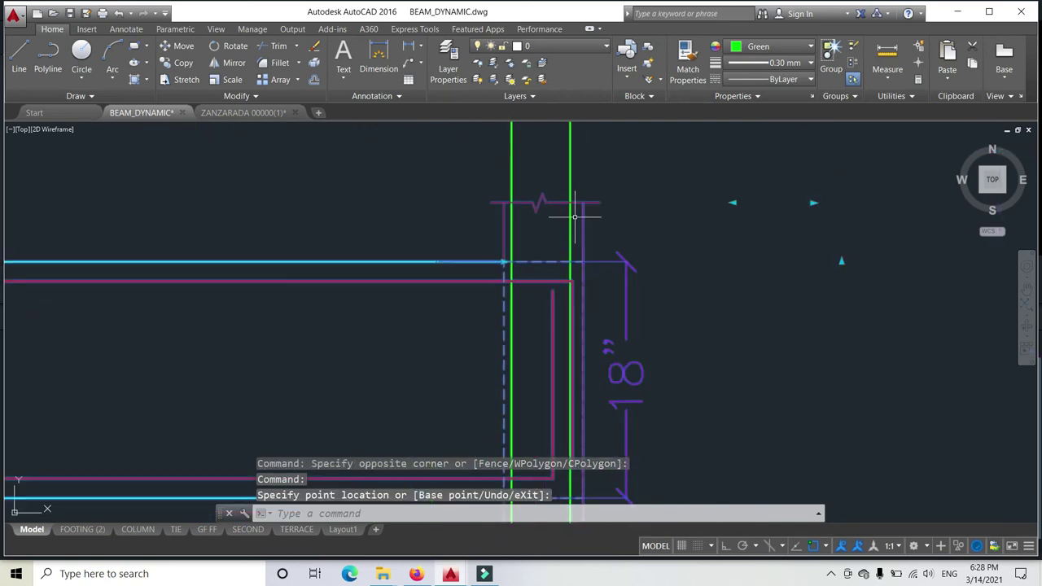
Step: Move the right support's outer and inner width grips onto C6's outer and inner construction lines
click(812, 203)
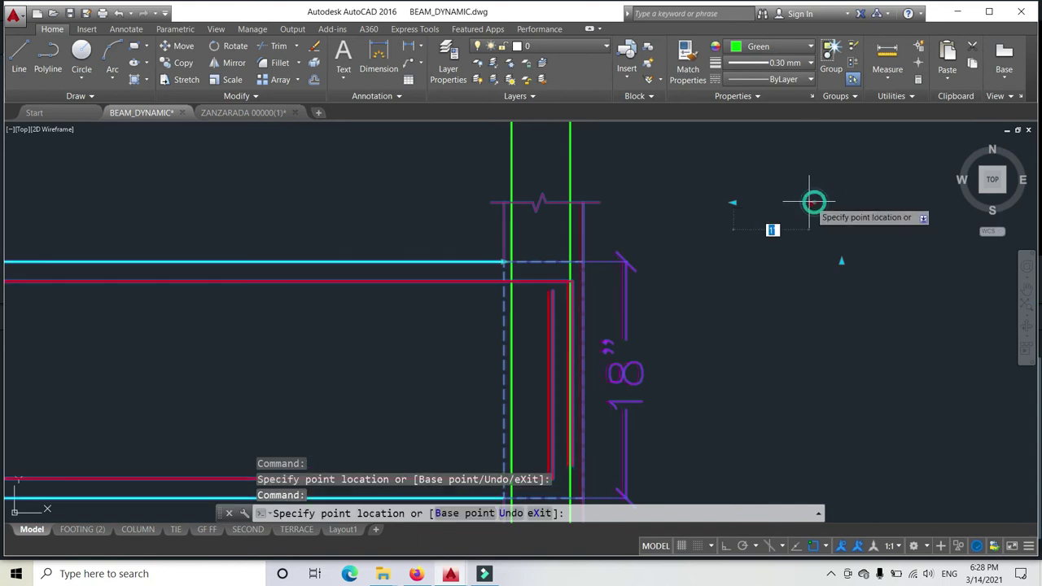
click(800, 202)
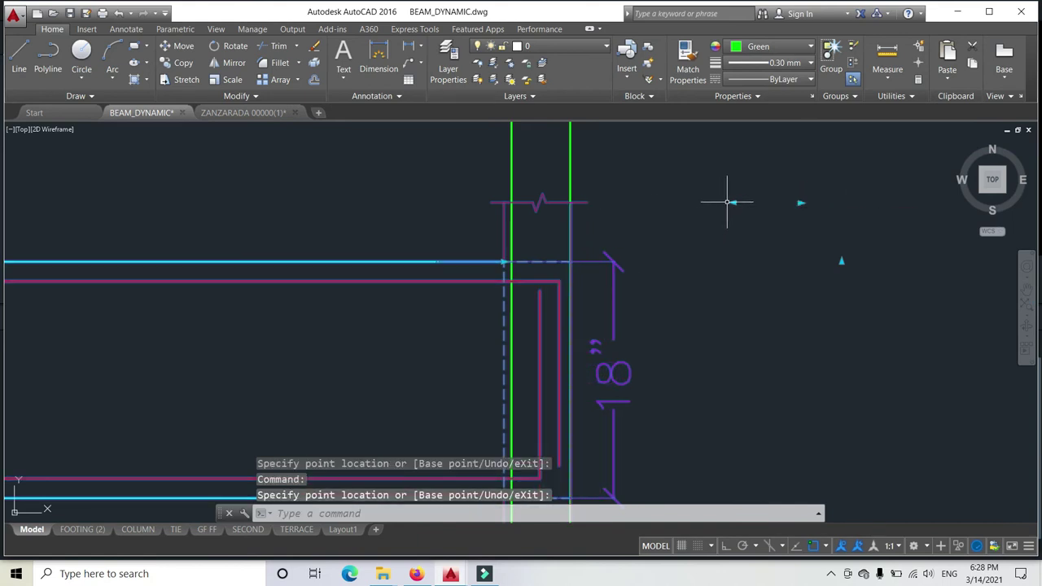
key(Escape)
click(732, 203)
key(Escape)
click(733, 203)
key(Escape)
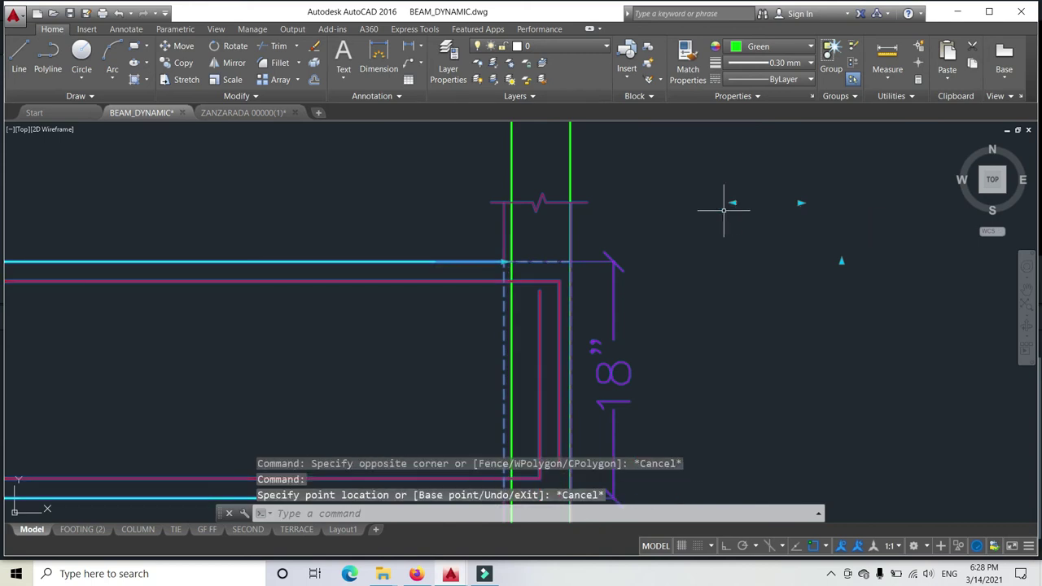
click(732, 202)
click(739, 202)
key(Escape)
Step: Stretch the two-span block's depth grip to make the beam 27" deep, and clear the selection
click(585, 192)
click(585, 192)
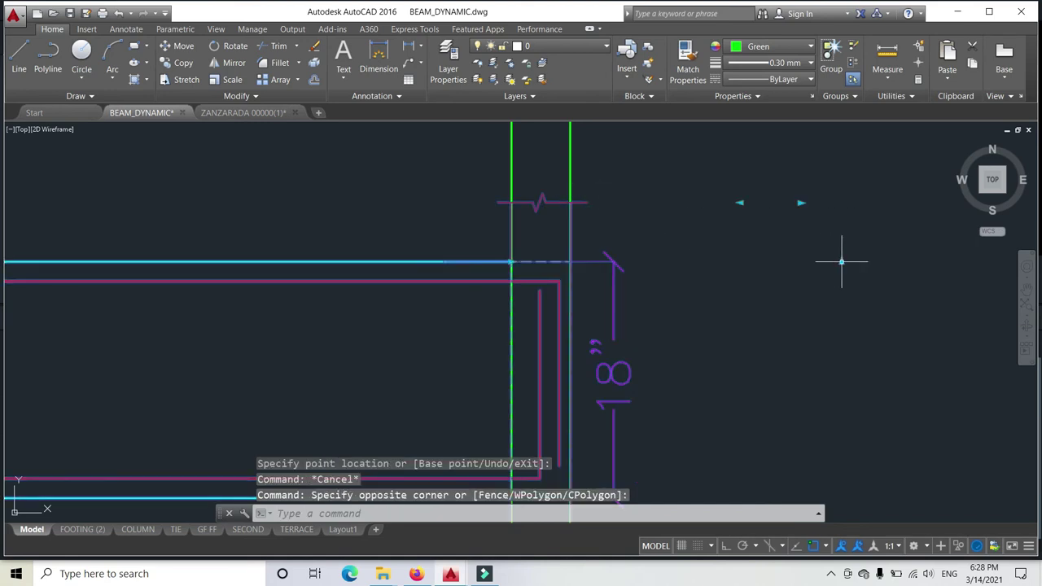
click(842, 261)
scroll(850, 189, down, 2)
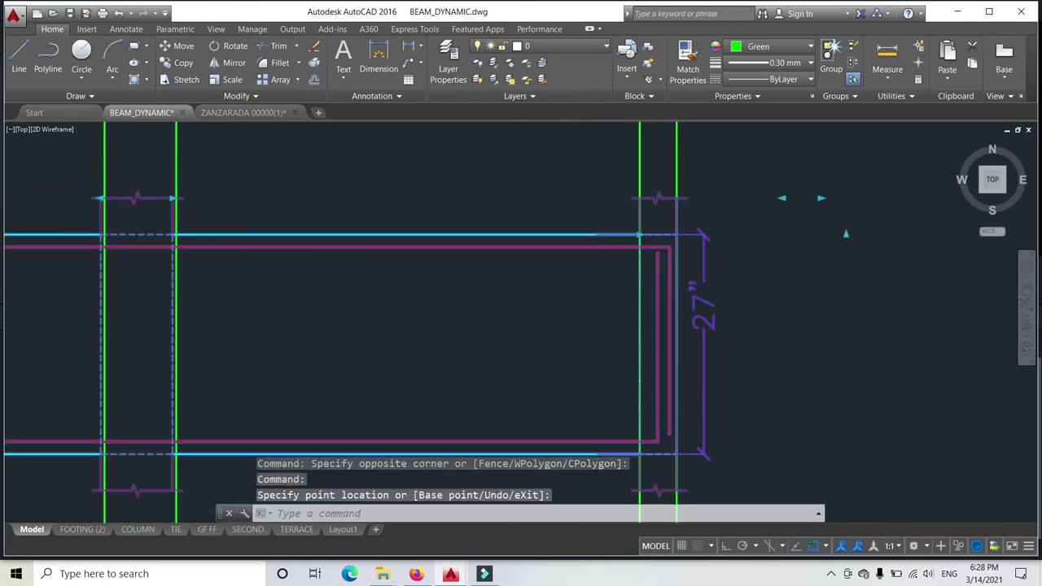
scroll(854, 237, down, 8)
key(Escape)
scroll(705, 245, up, 2)
middle_drag(720, 240, 507, 268)
scroll(507, 268, up, 2)
key(Escape)
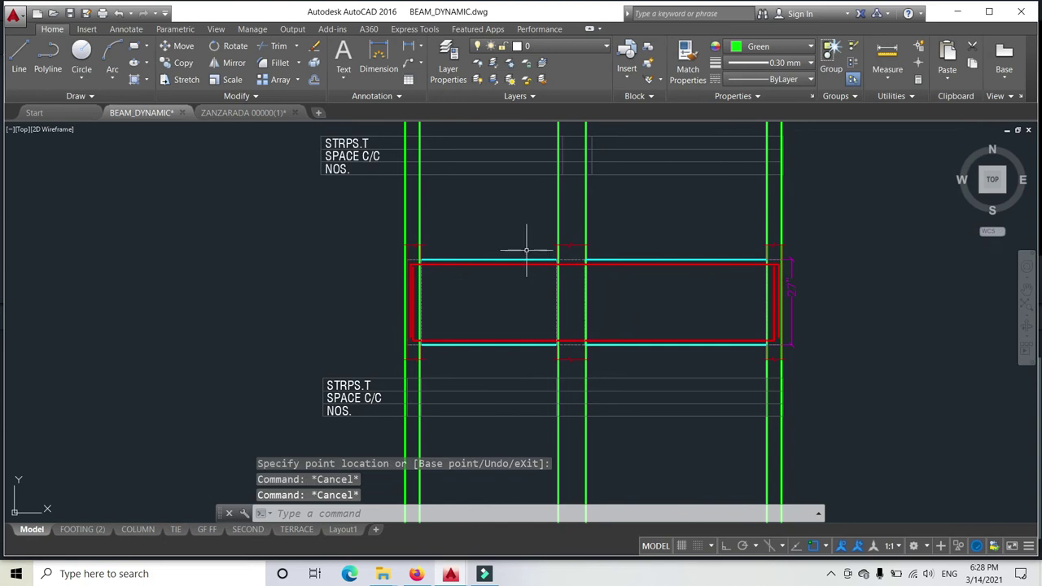
Step: Examine how the three fitted beam blocks line up with the column construction lines
click(526, 251)
key(Escape)
key(Escape)
scroll(646, 272, up, 2)
scroll(597, 297, down, 3)
middle_drag(555, 206, 529, 328)
scroll(541, 271, down, 3)
middle_drag(539, 185, 548, 310)
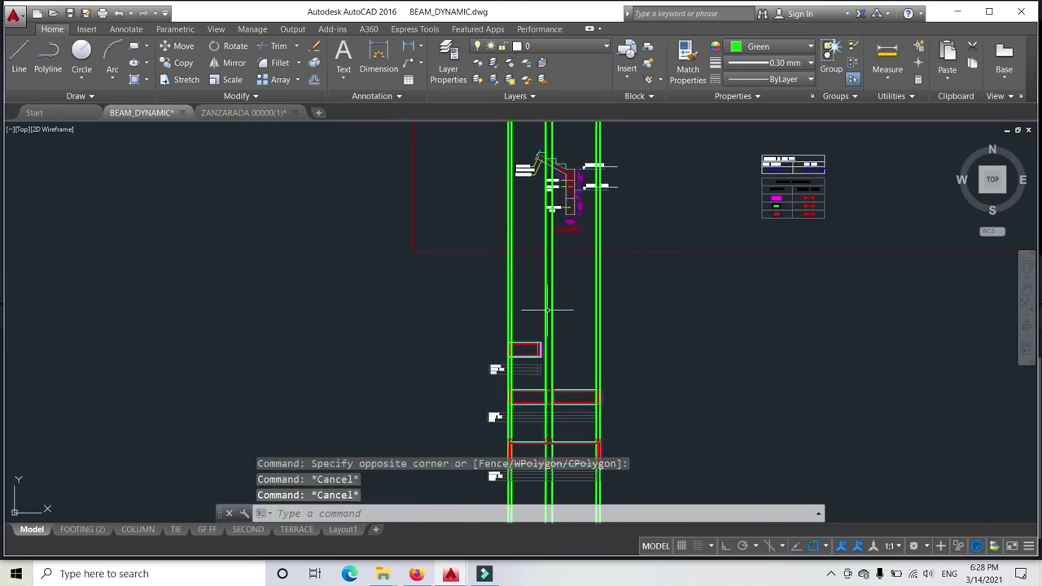
scroll(529, 358, up, 6)
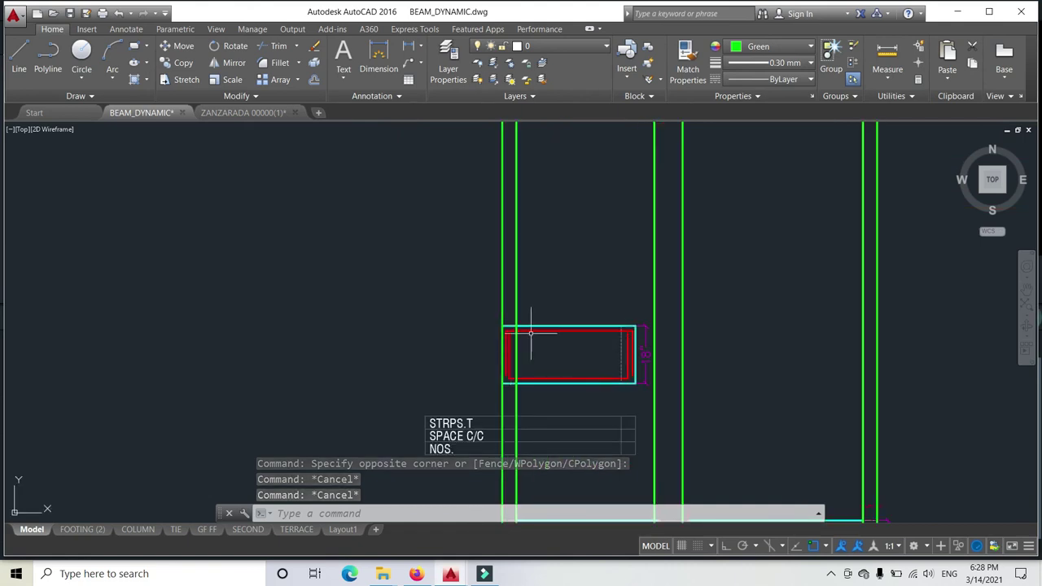
scroll(602, 339, down, 2)
mouse_move(646, 494)
middle_down()
mouse_move(519, 309)
mouse_move(505, 228)
middle_up()
scroll(504, 305, down, 6)
scroll(492, 337, up, 6)
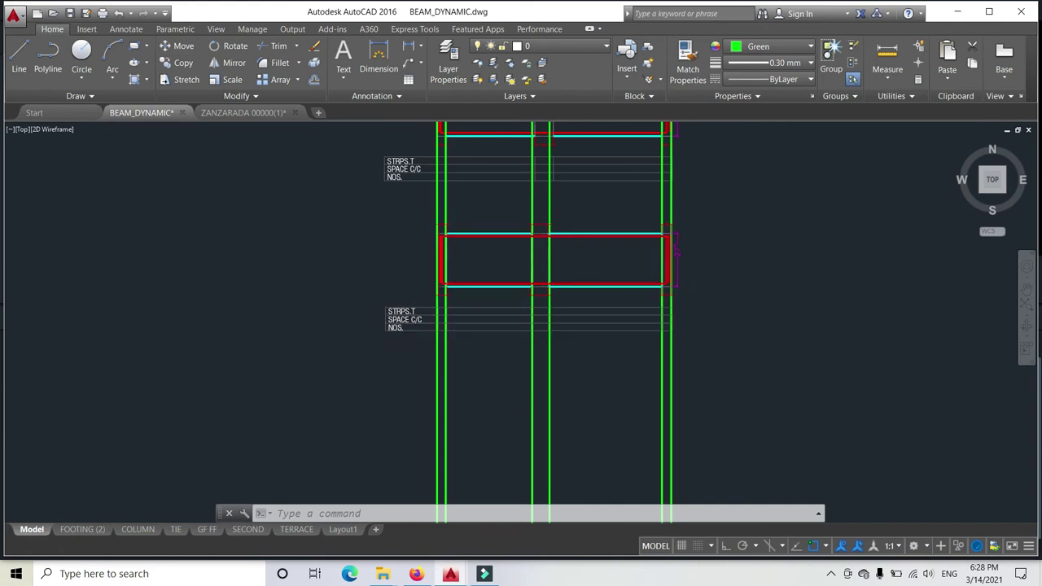
Step: Compare the three beam details with the layout plan that the construction lines run down from
scroll(472, 205, down, 2)
middle_drag(479, 203, 453, 333)
scroll(471, 306, down, 4)
middle_drag(486, 265, 494, 377)
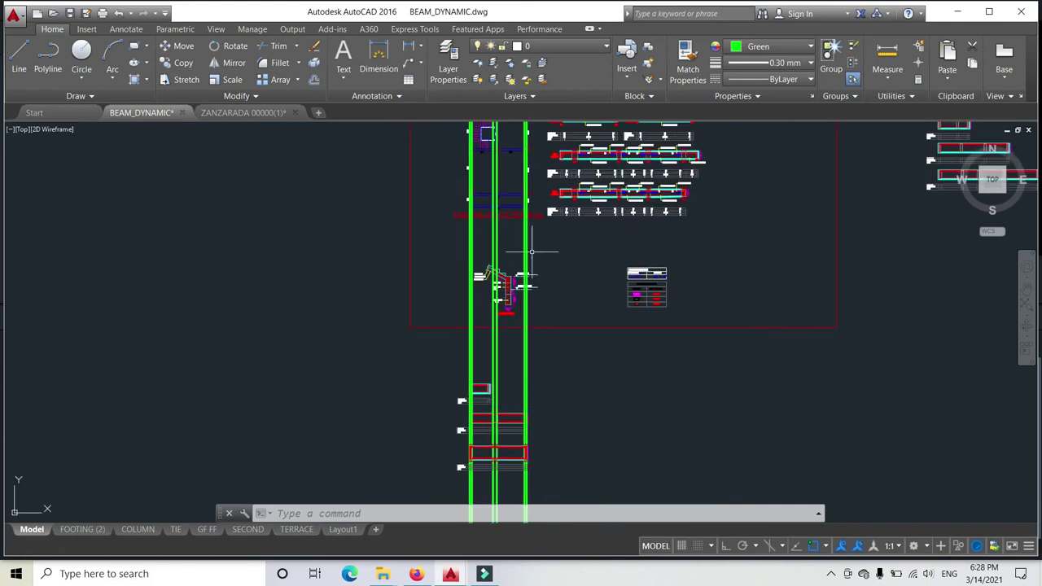
middle_drag(530, 251, 529, 382)
key(Escape)
key(Escape)
drag(646, 184, 635, 184)
middle_drag(635, 184, 554, 156)
middle_drag(481, 402, 551, 219)
mouse_move(435, 383)
middle_down()
mouse_move(442, 332)
mouse_move(417, 323)
middle_up()
scroll(458, 268, up, 4)
Step: Highlight the three beam details, glance at the ZANZARADA 00000(1) drawing, and return to BEAM_DYNAMIC
key(Escape)
click(306, 137)
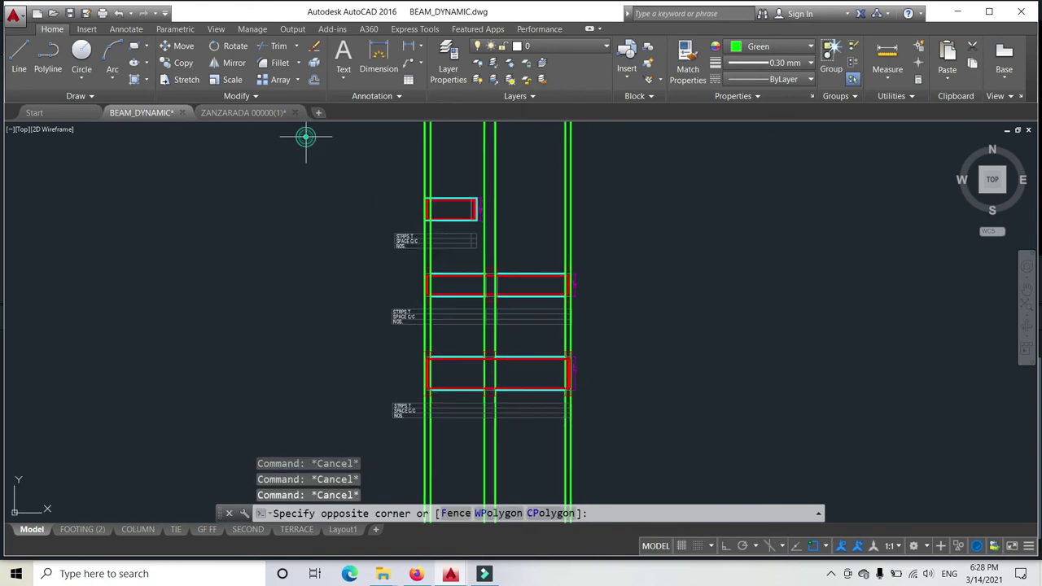
click(645, 425)
click(244, 113)
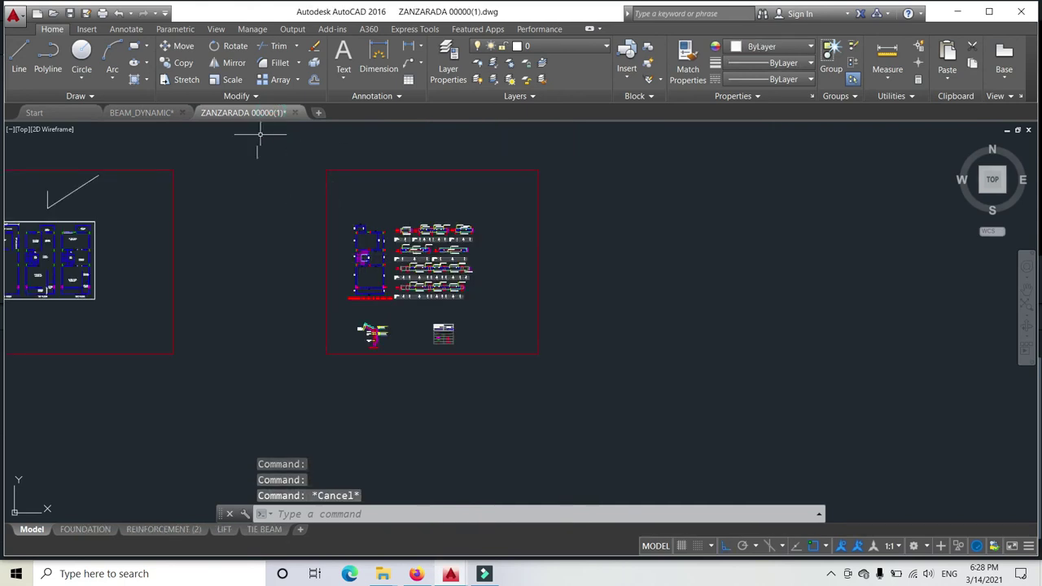
click(145, 113)
key(Escape)
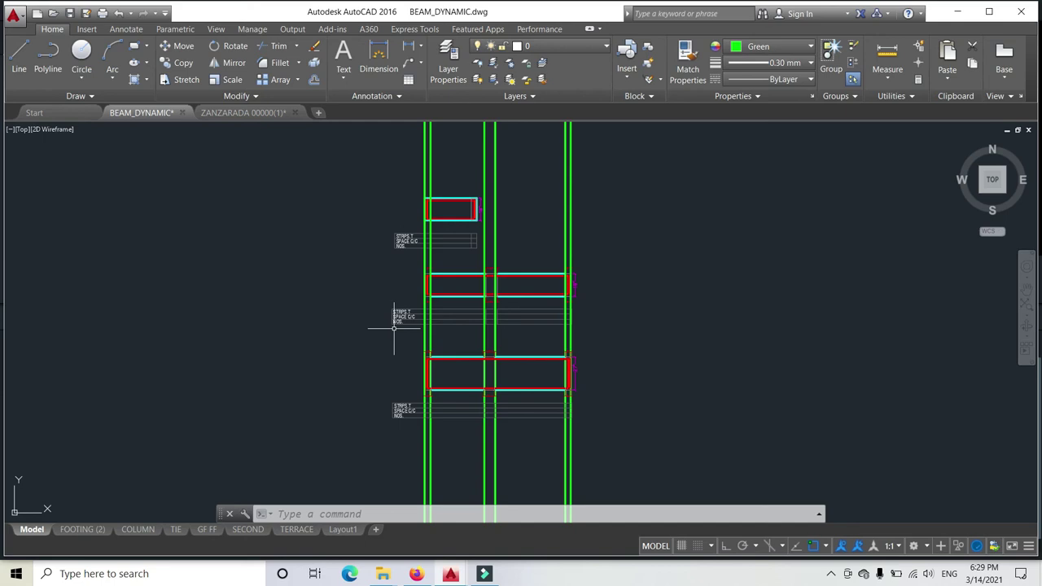
Step: Erase all the green vertical construction lines crossing the three beam details
key(Escape)
key(Escape)
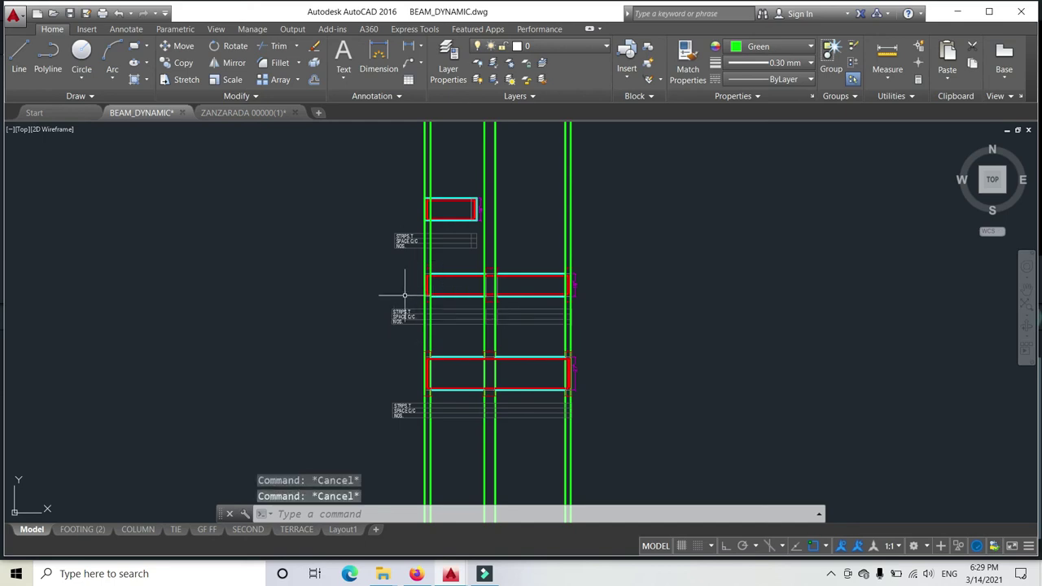
key(Escape)
mouse_move(450, 232)
middle_down()
mouse_move(454, 293)
mouse_move(447, 250)
middle_up()
click(623, 221)
click(304, 165)
text(e)
key(Return)
key(Escape)
key(Escape)
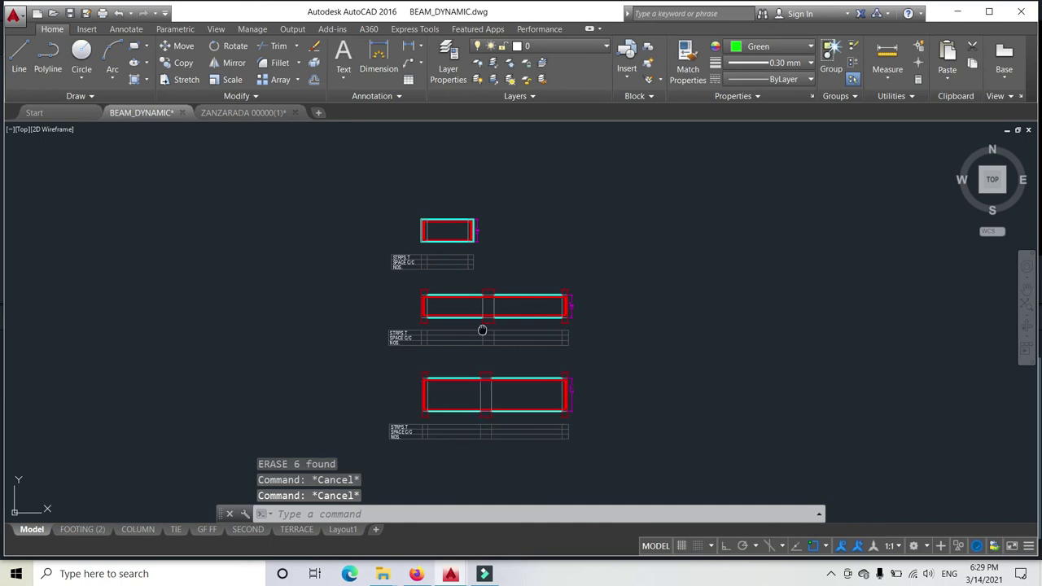
Step: Examine the three finished tie beam details with their stirrup tables, and leave nothing selected
middle_drag(482, 329, 481, 310)
middle_drag(471, 355, 480, 344)
key(Escape)
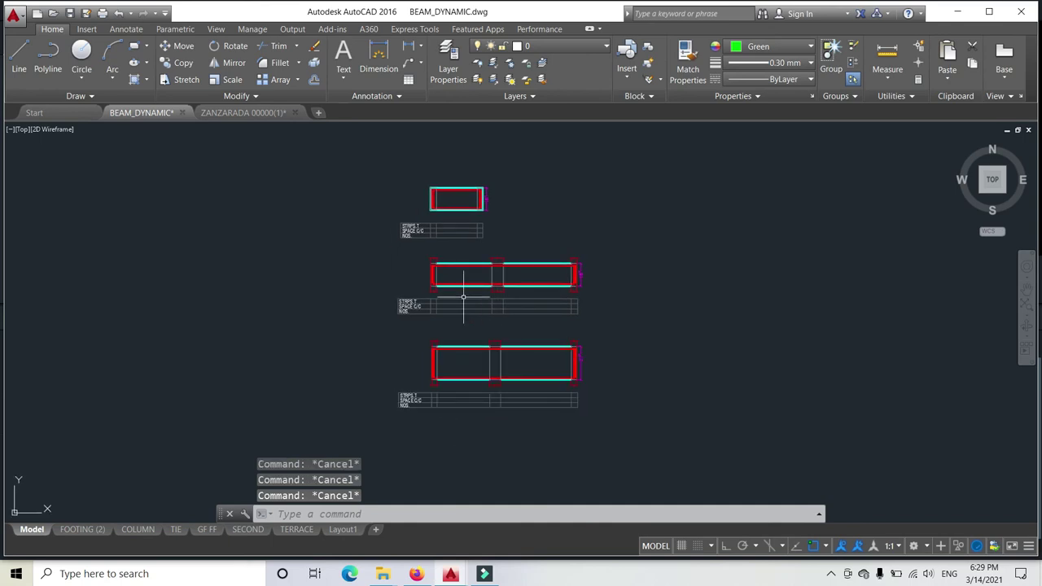
click(346, 171)
key(Escape)
key(Escape)
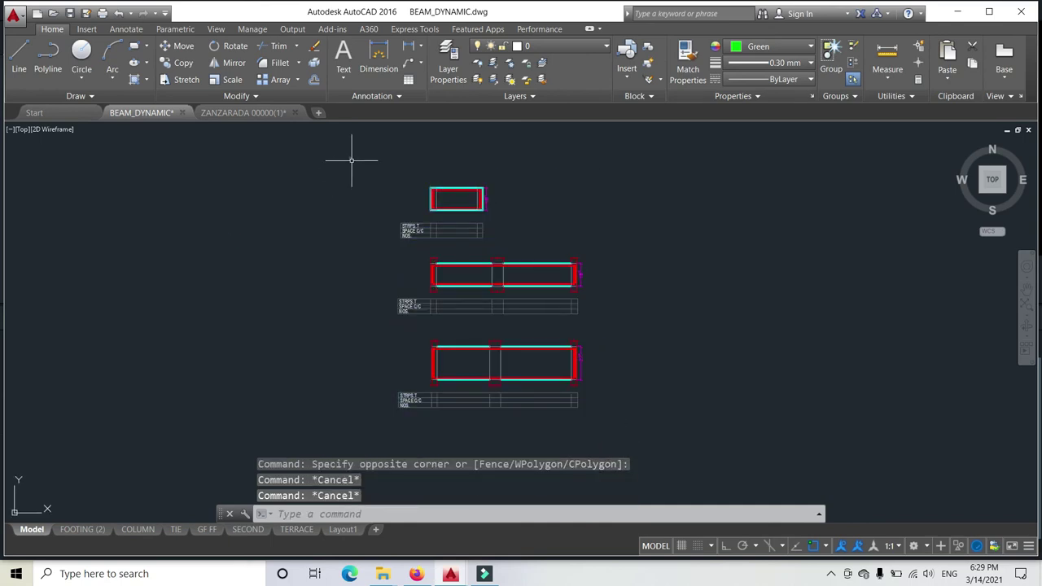
click(350, 157)
key(Escape)
click(354, 171)
click(643, 440)
key(Escape)
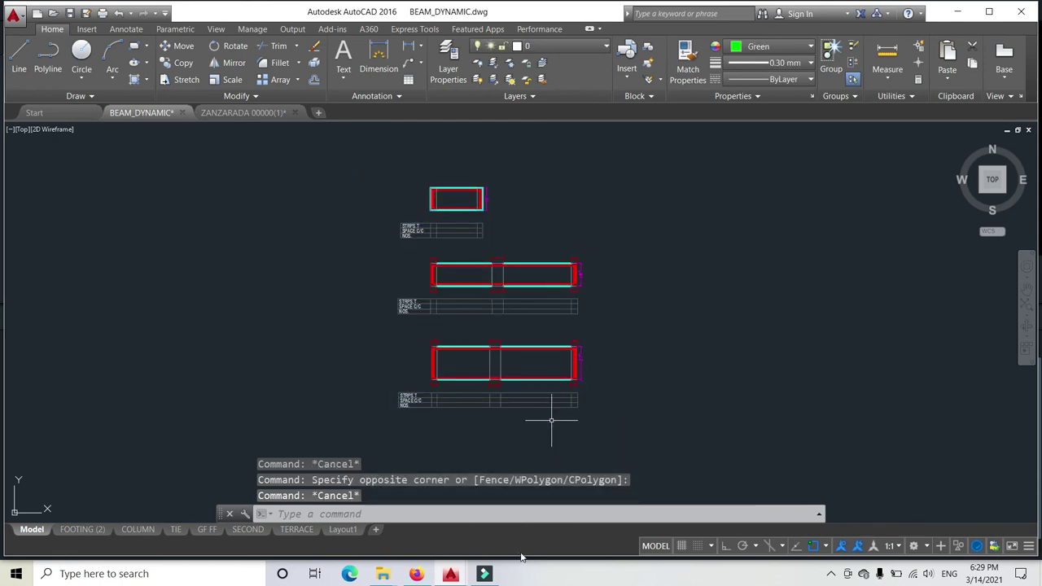
click(831, 574)
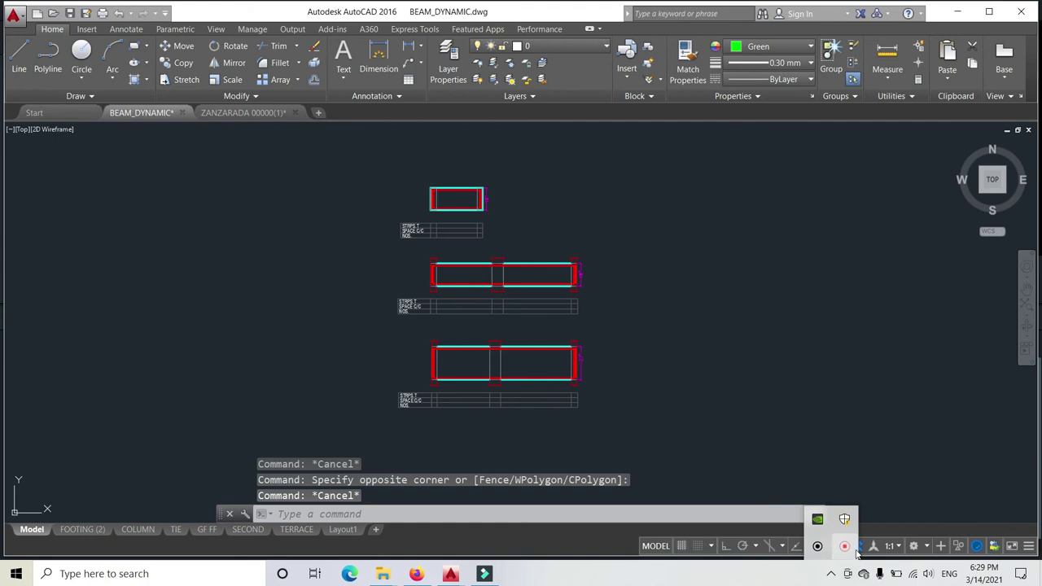
click(845, 546)
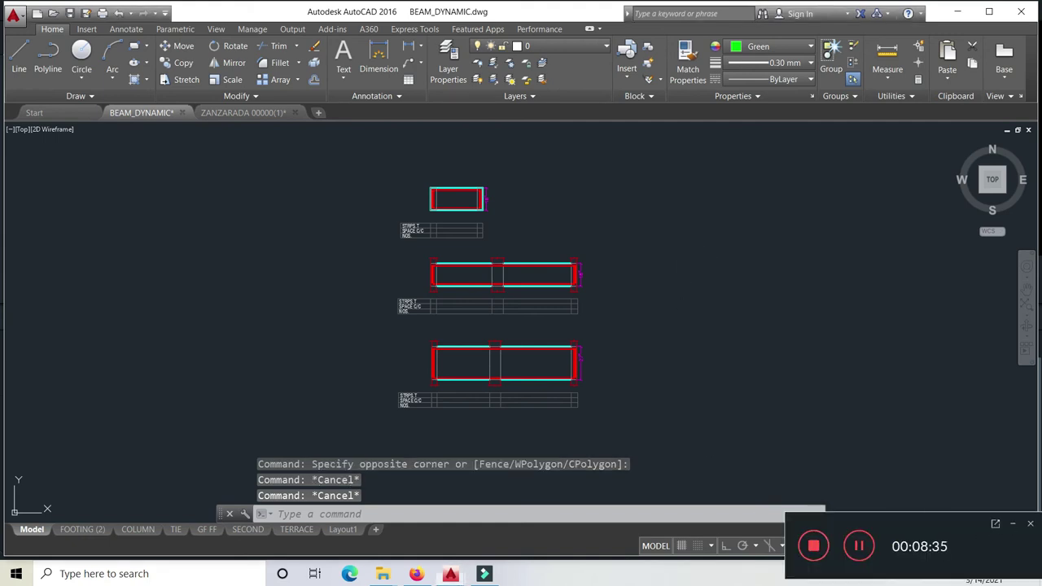
key(Escape)
Step: Examine the collection of one- to four-span dynamic beam blocks beside the layout sheet
scroll(488, 325, down, 4)
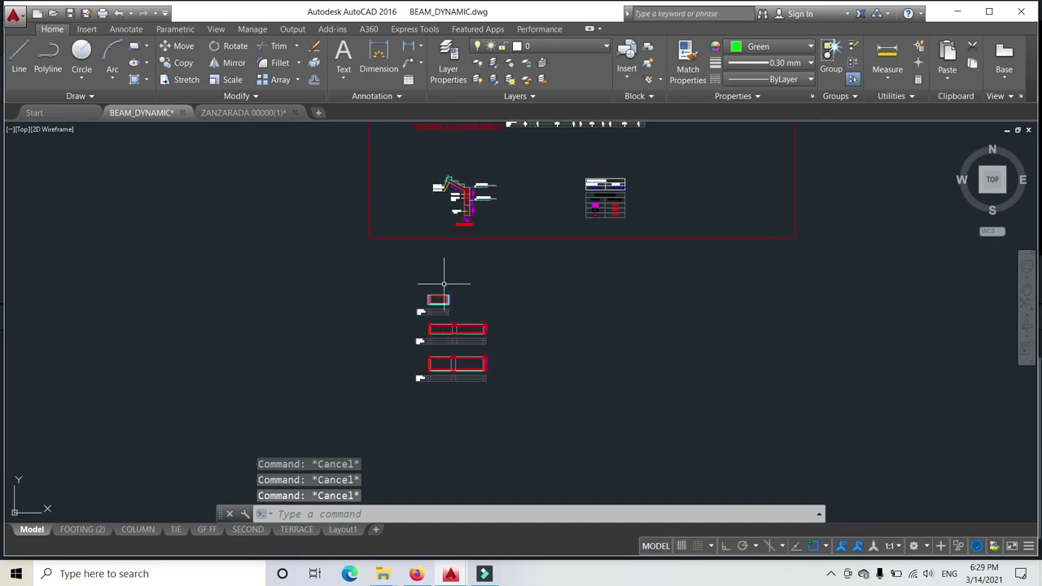
middle_drag(443, 284, 446, 338)
middle_drag(515, 269, 388, 382)
middle_drag(676, 294, 367, 398)
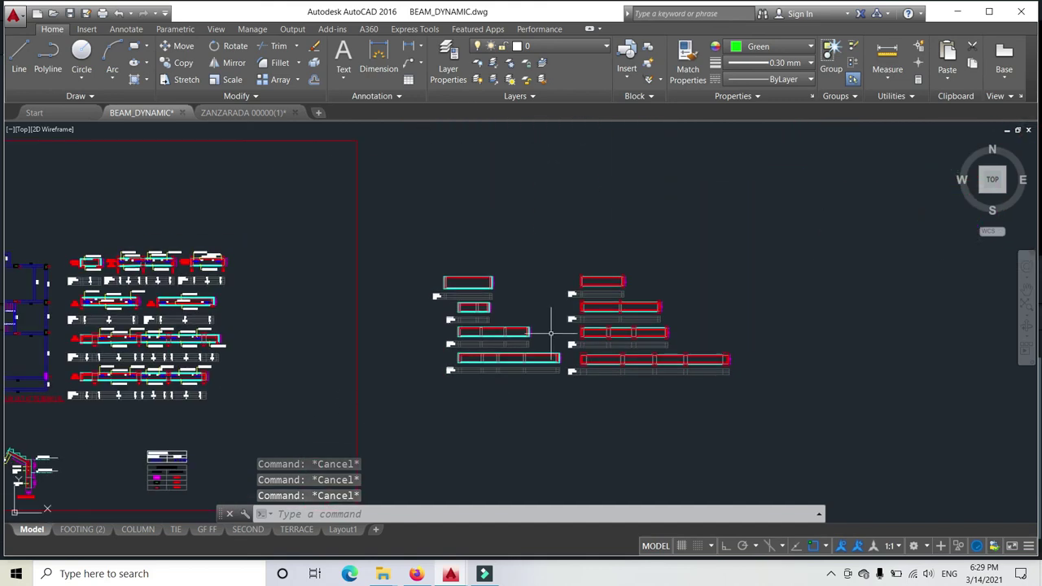
scroll(550, 332, up, 4)
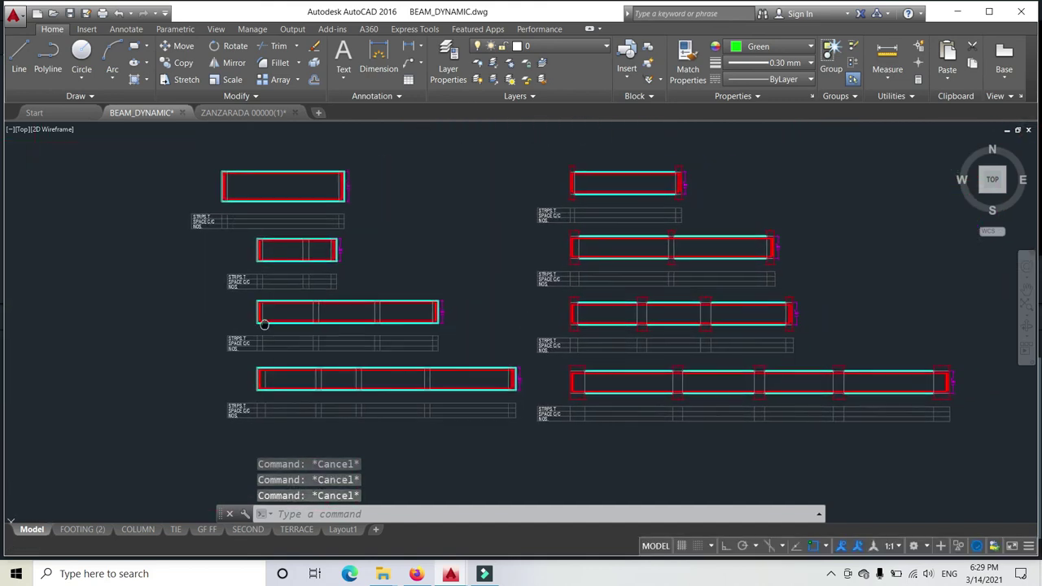
middle_drag(269, 322, 233, 334)
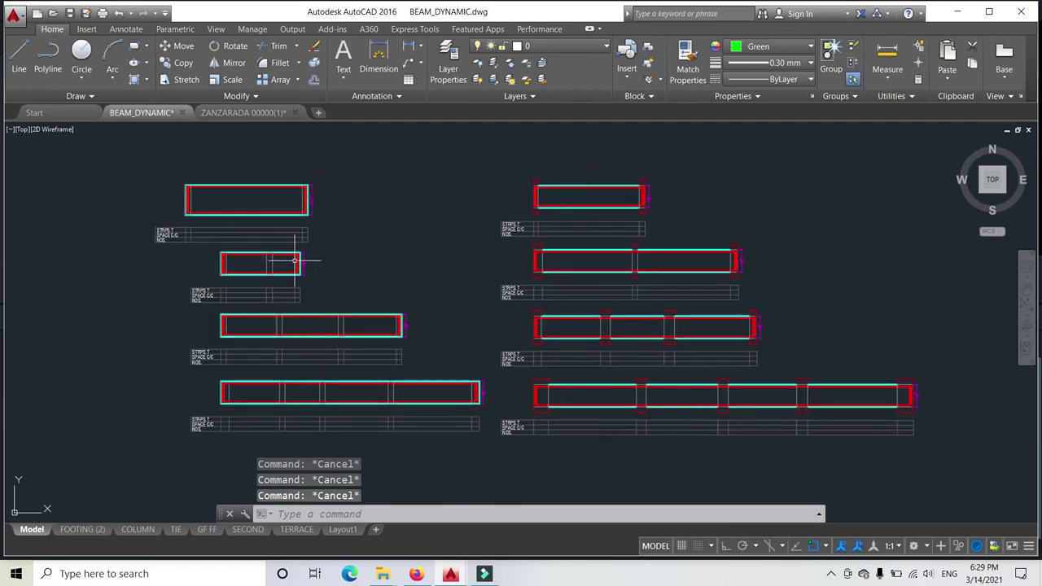
middle_drag(295, 261, 315, 244)
mouse_move(318, 244)
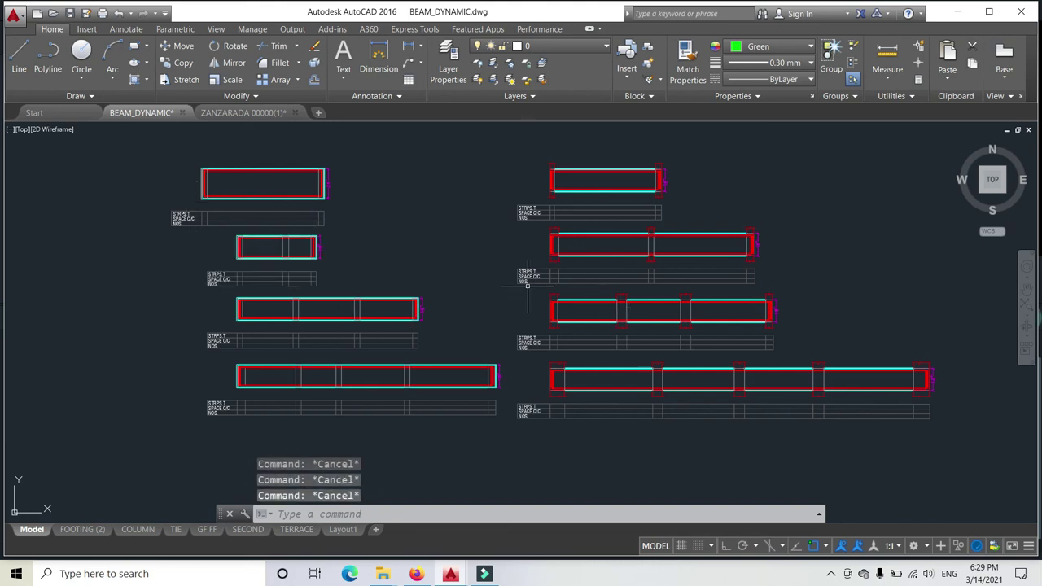
click(140, 152)
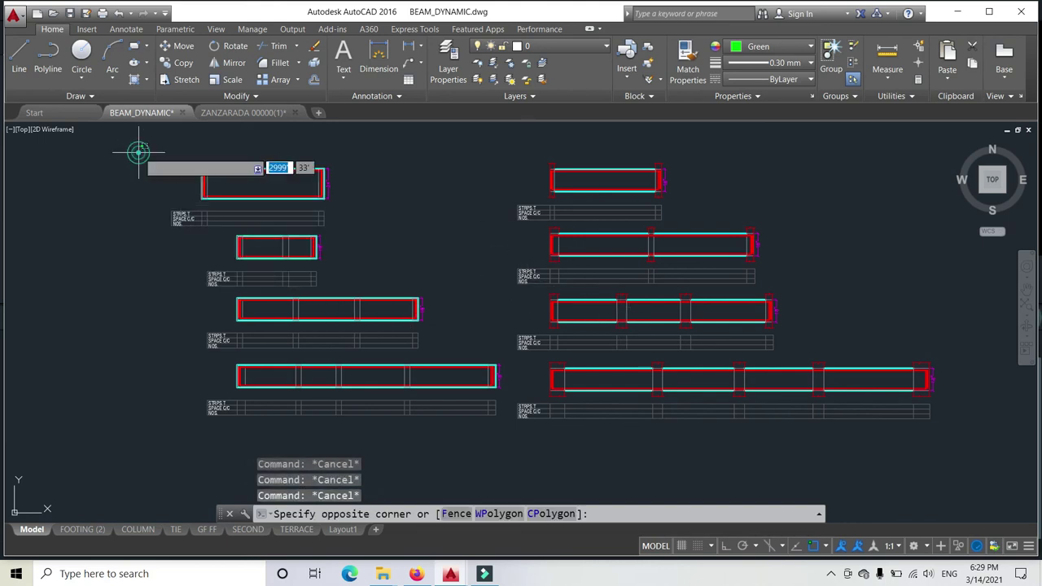
click(918, 433)
key(Escape)
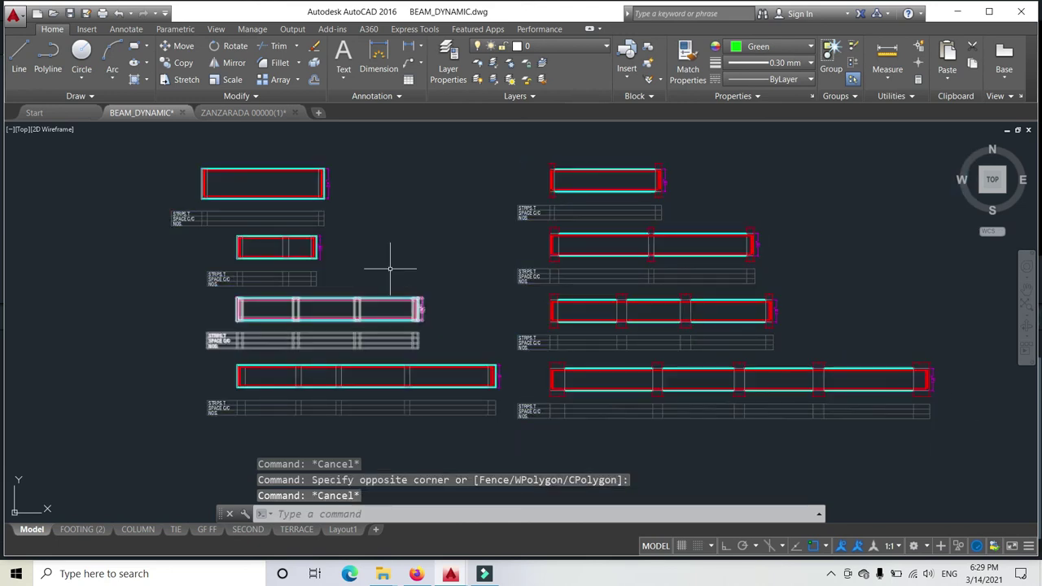
scroll(384, 268, down, 4)
click(293, 206)
click(692, 399)
scroll(371, 291, up, 5)
key(Escape)
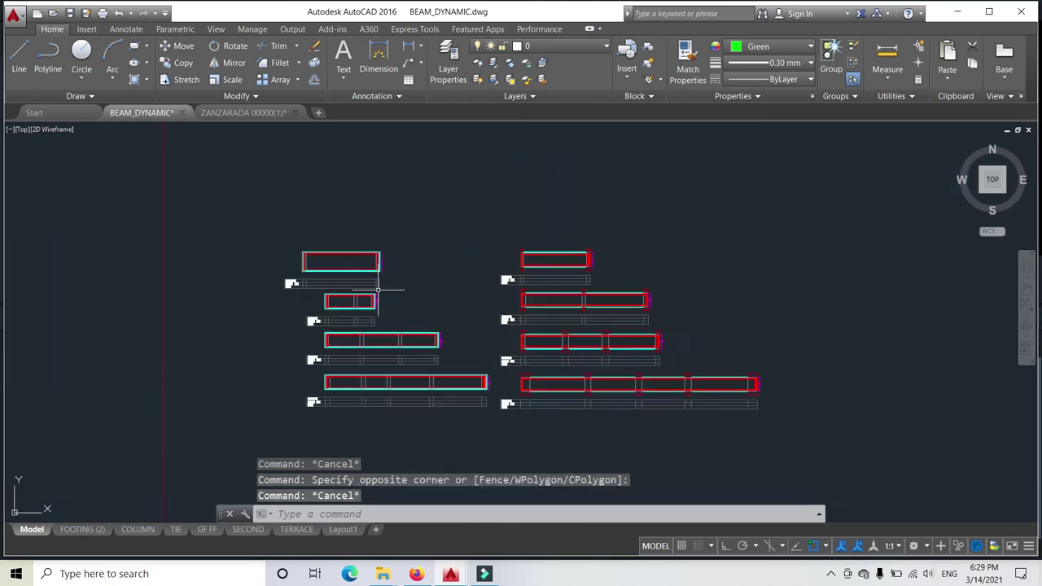
middle_drag(370, 292, 302, 244)
key(Escape)
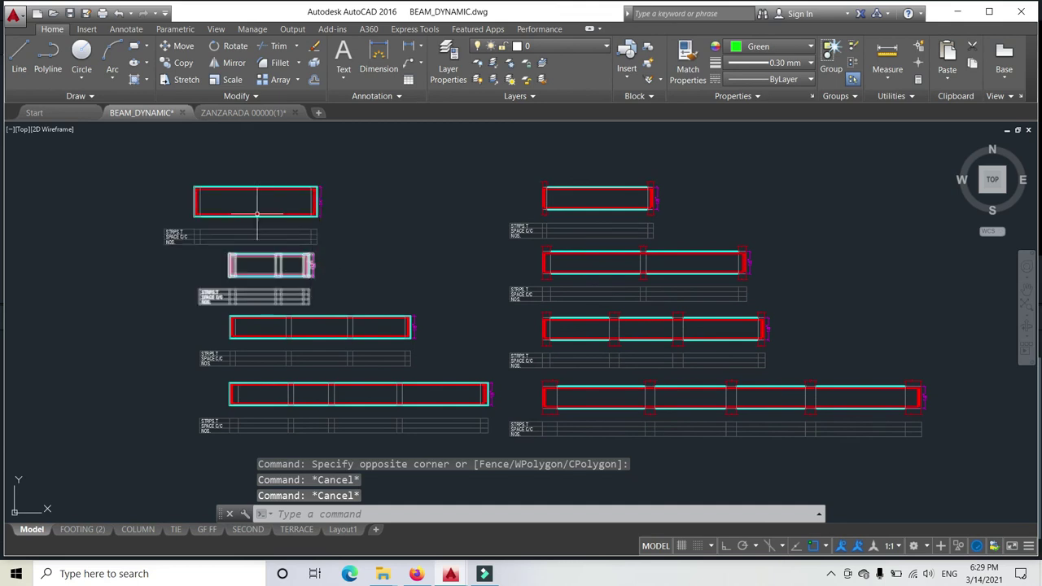
key(Escape)
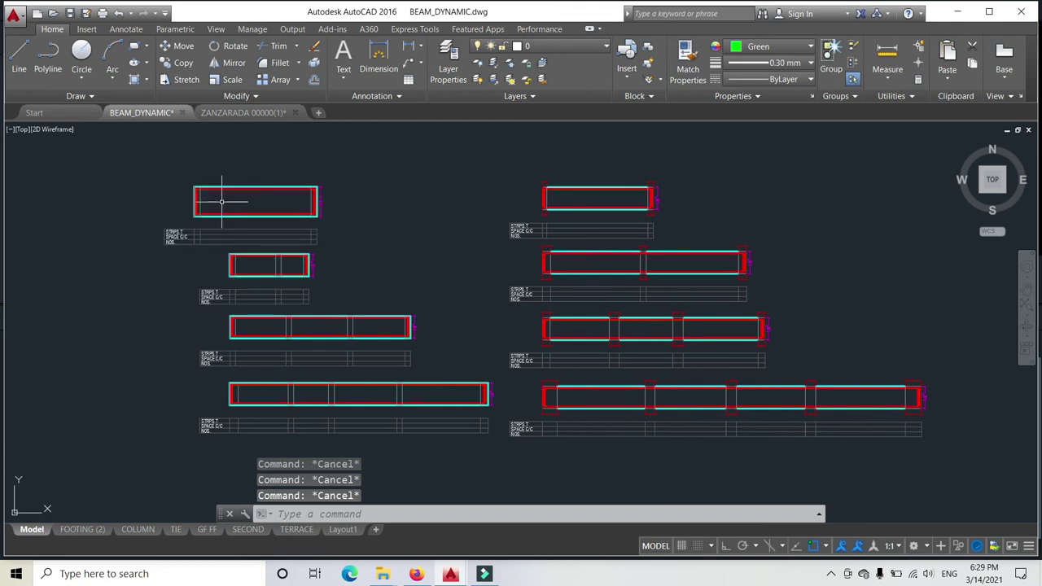
Step: Highlight every dynamic beam block in both columns to review the full set, and clear the selection
click(142, 174)
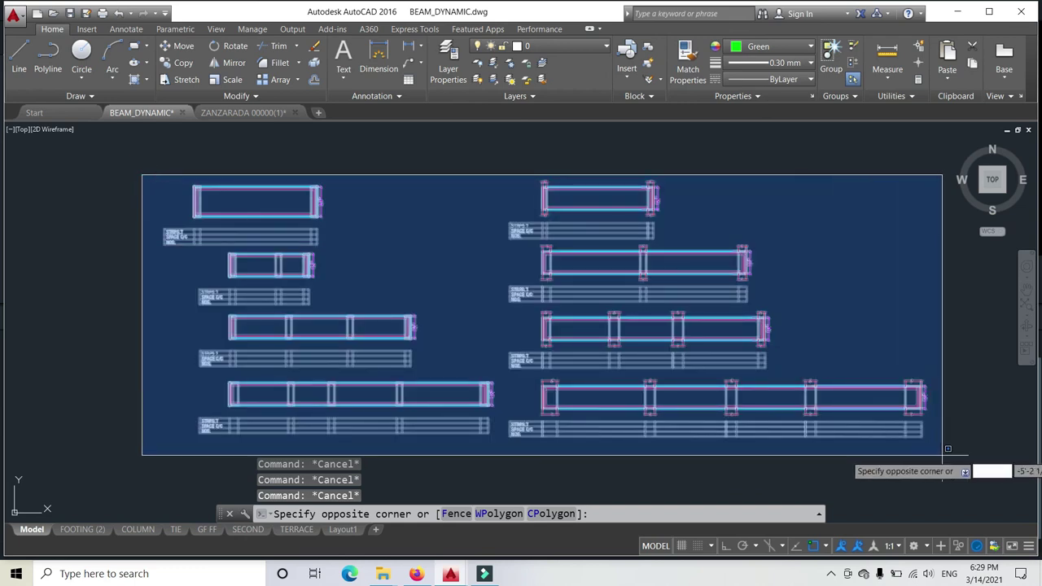
click(948, 448)
scroll(117, 163, down, 3)
click(116, 163)
click(743, 371)
key(Escape)
middle_drag(295, 233, 368, 284)
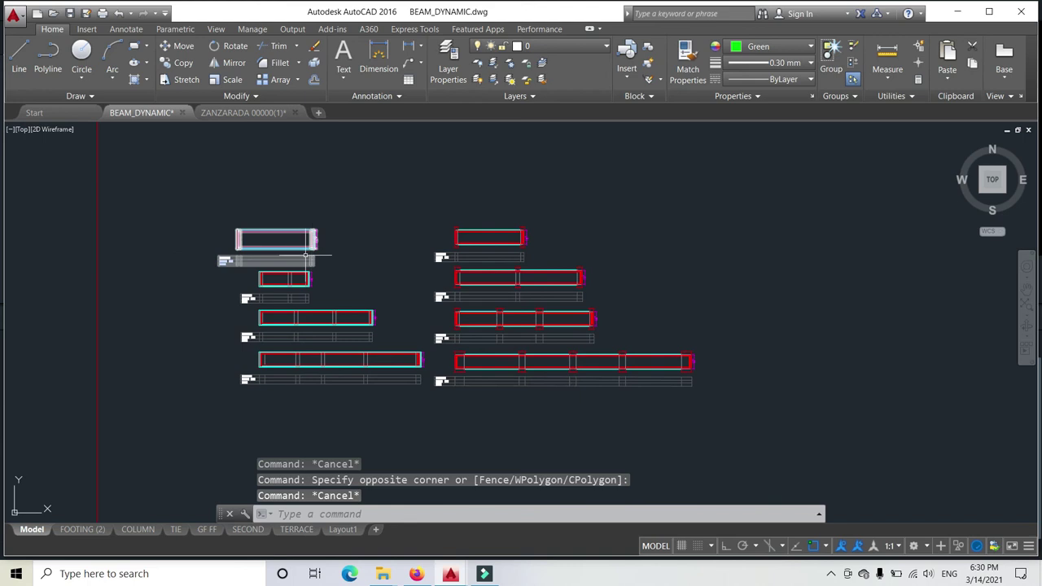
scroll(331, 261, up, 2)
key(Escape)
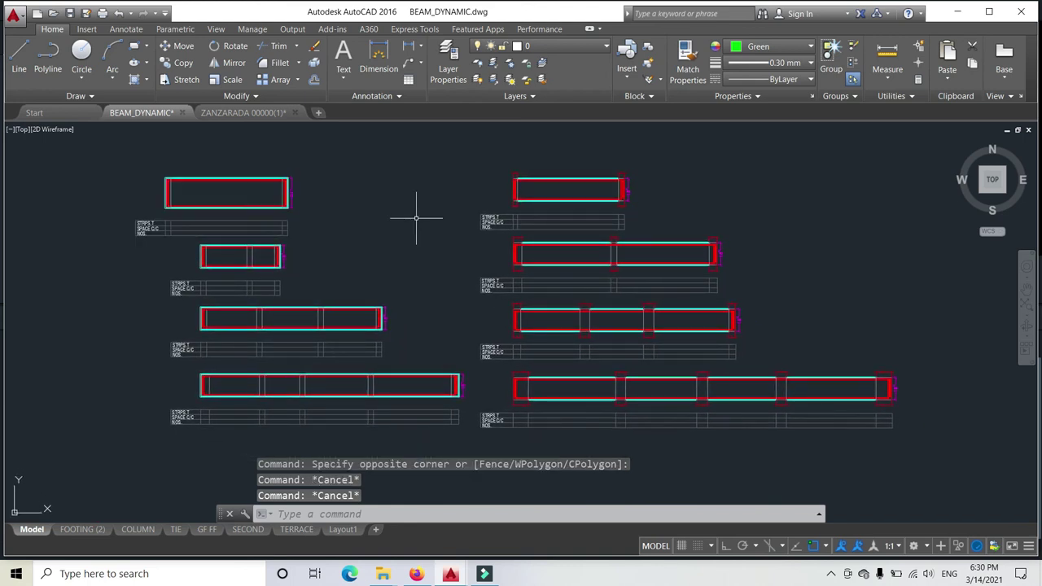
Step: Select the three-span block without column stubs to inspect its dynamic grips, and clear the selection
click(309, 297)
click(263, 367)
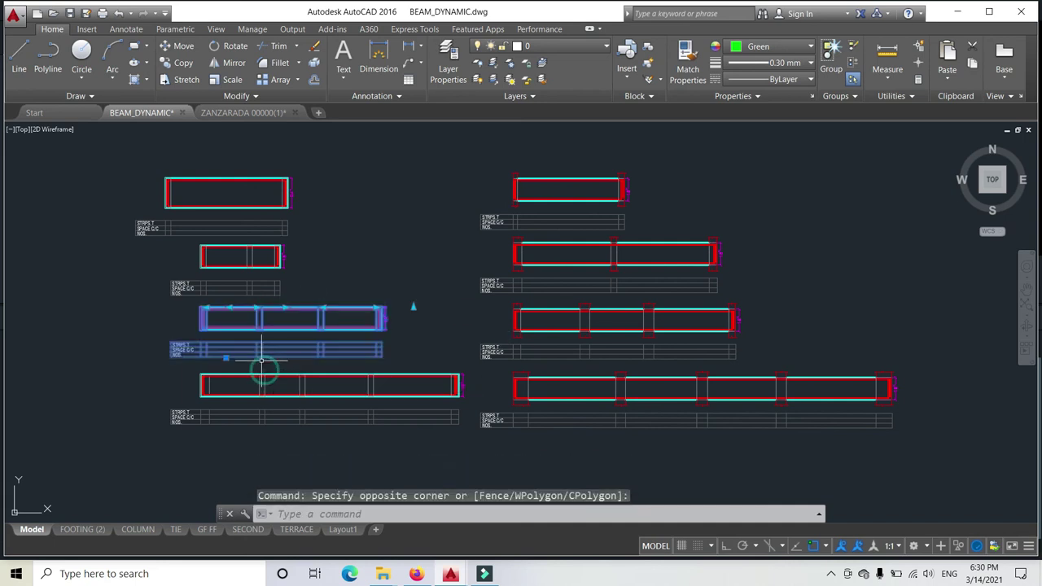
key(Escape)
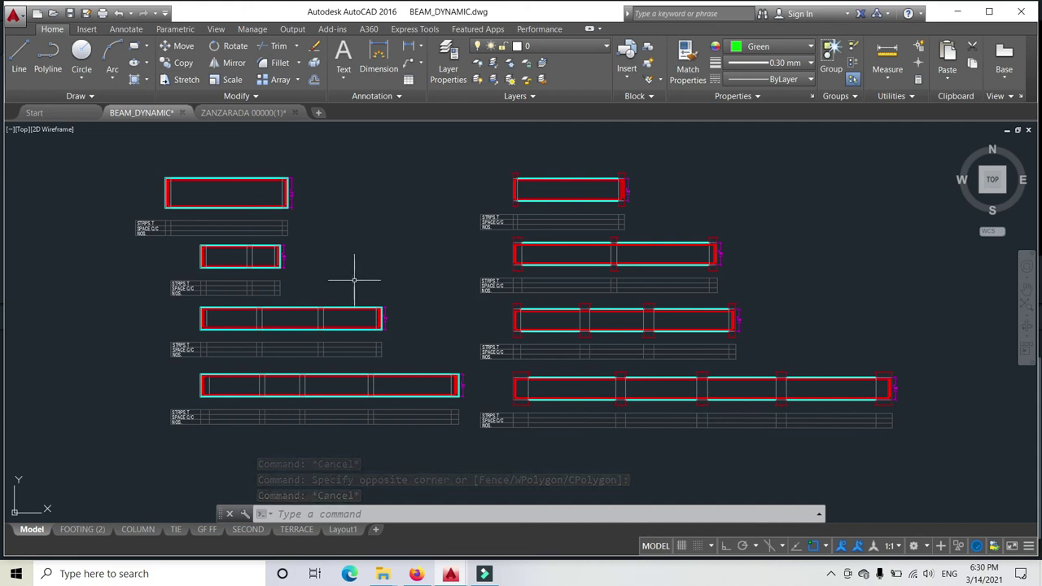
middle_drag(350, 254, 349, 261)
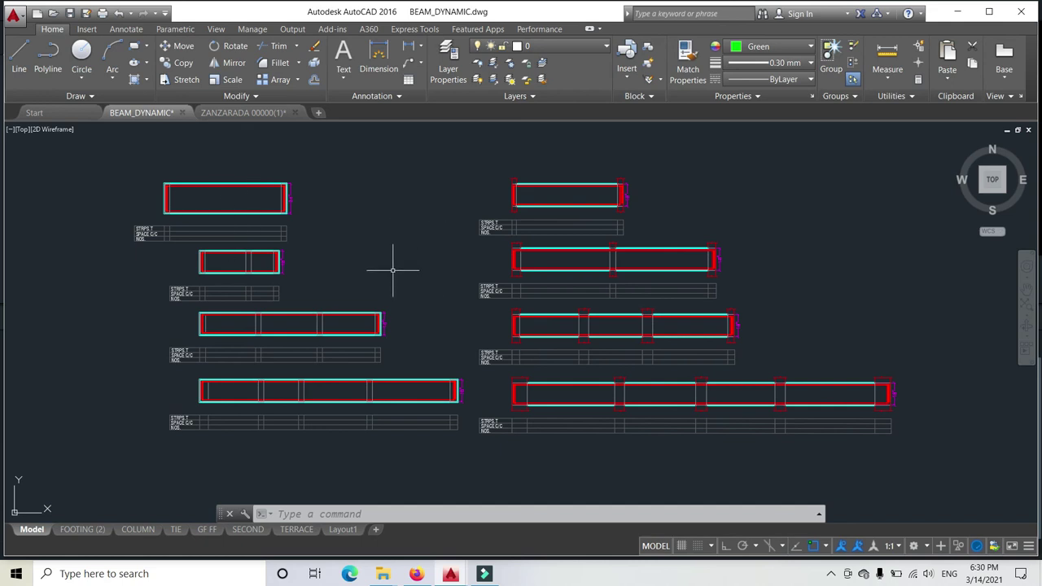
key(Escape)
key(Escape)
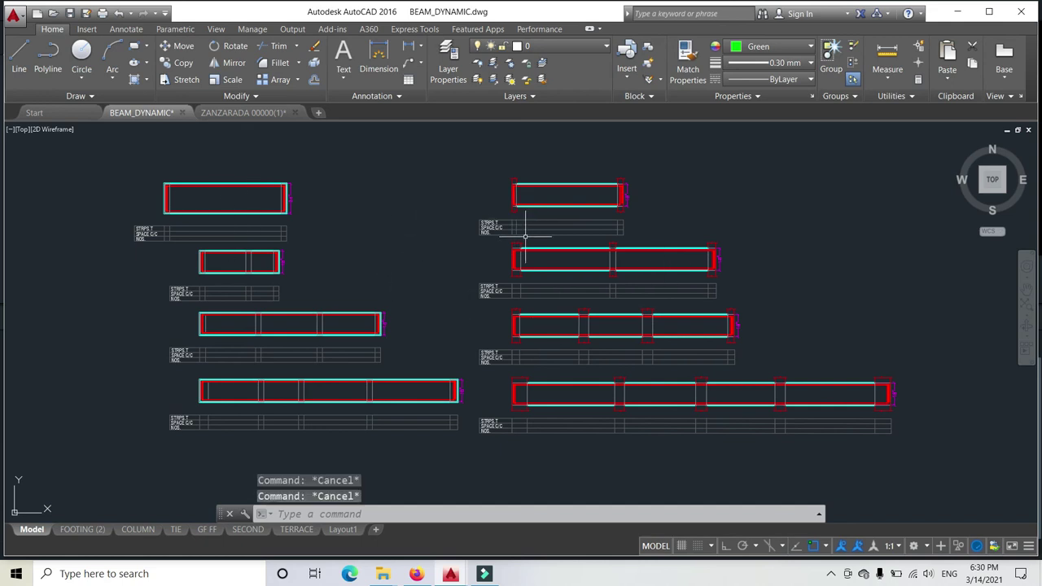
middle_drag(481, 233, 476, 234)
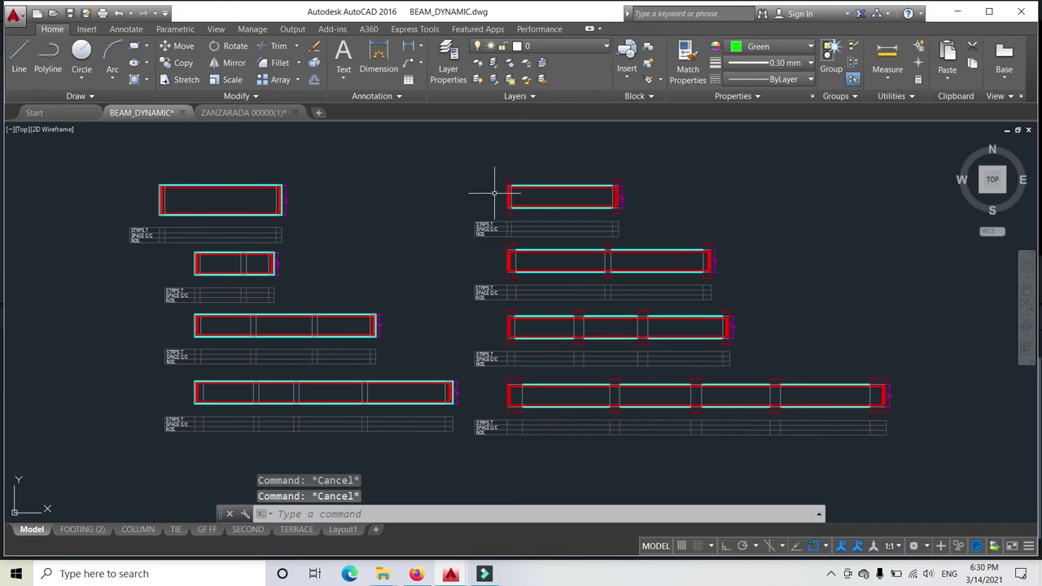